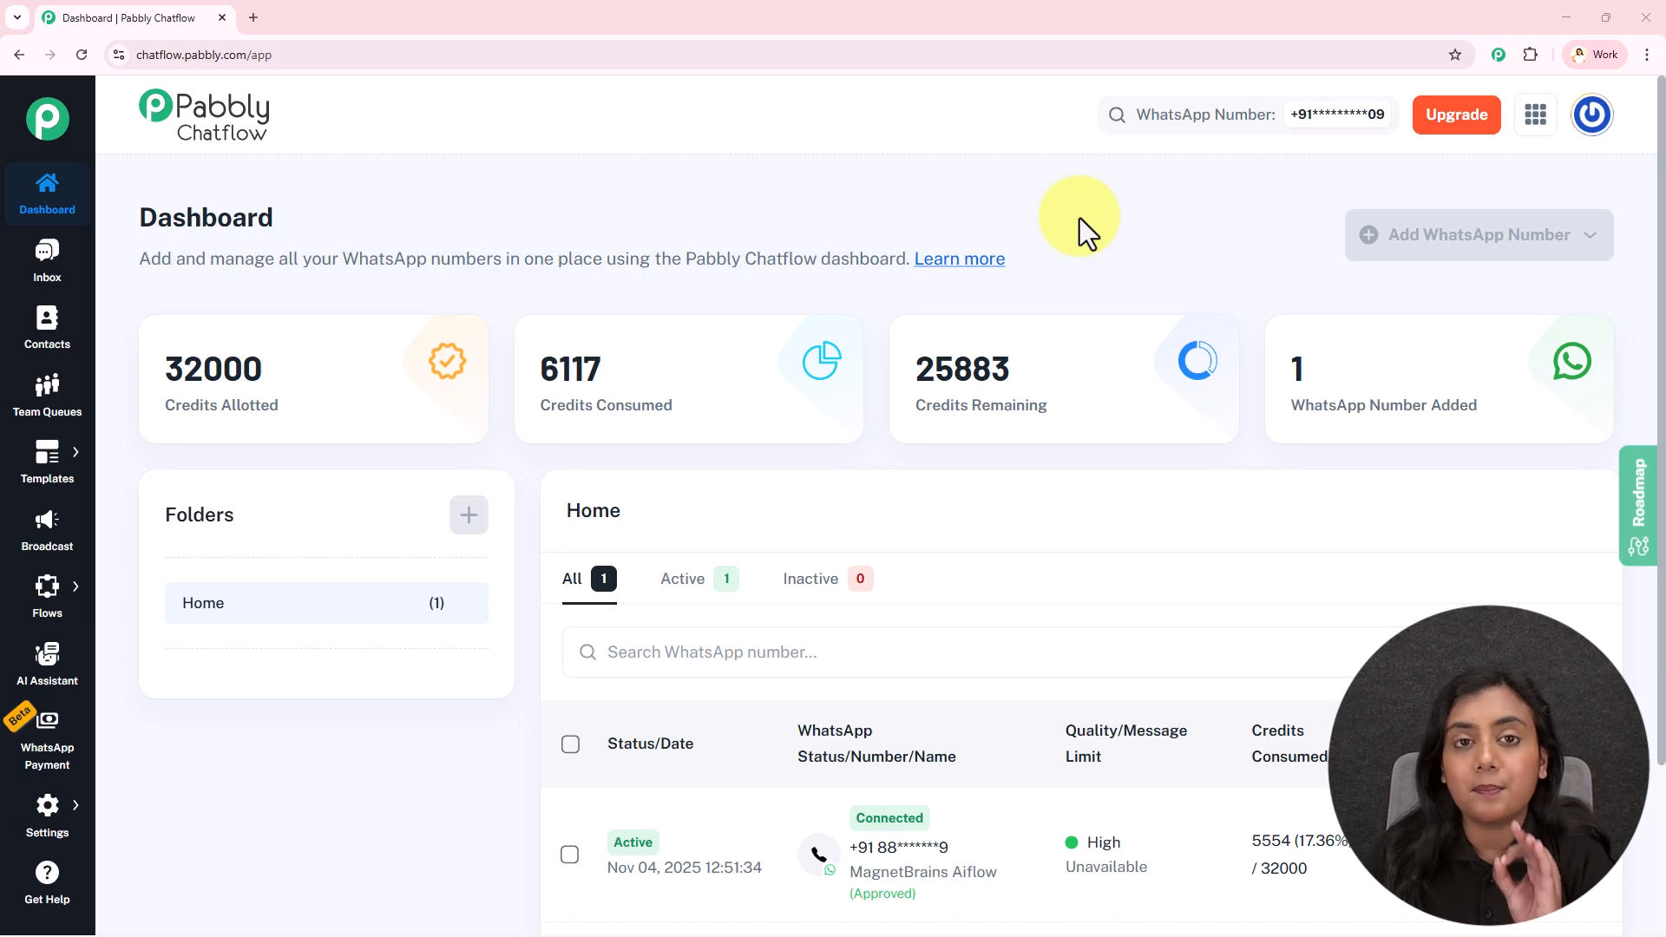
# From WhatsApp Payment's Payment Gateways tab, start a new WhatsApp payment configuration with Add WhatsApp Payment
pyautogui.click(75, 751)
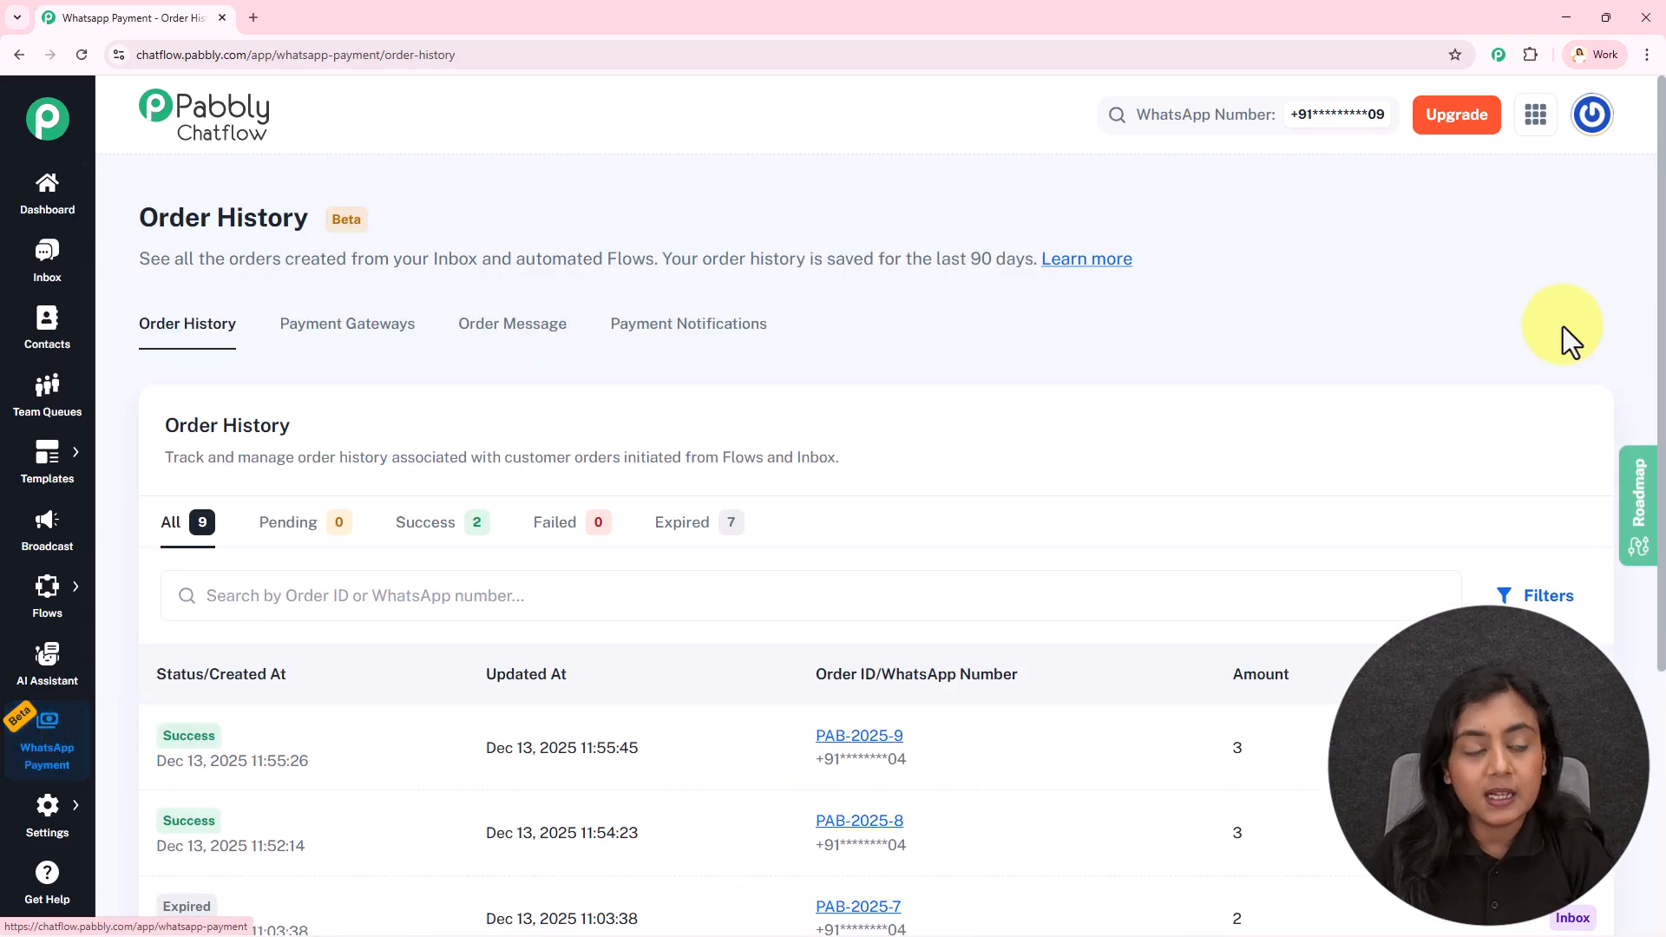
pyautogui.click(289, 334)
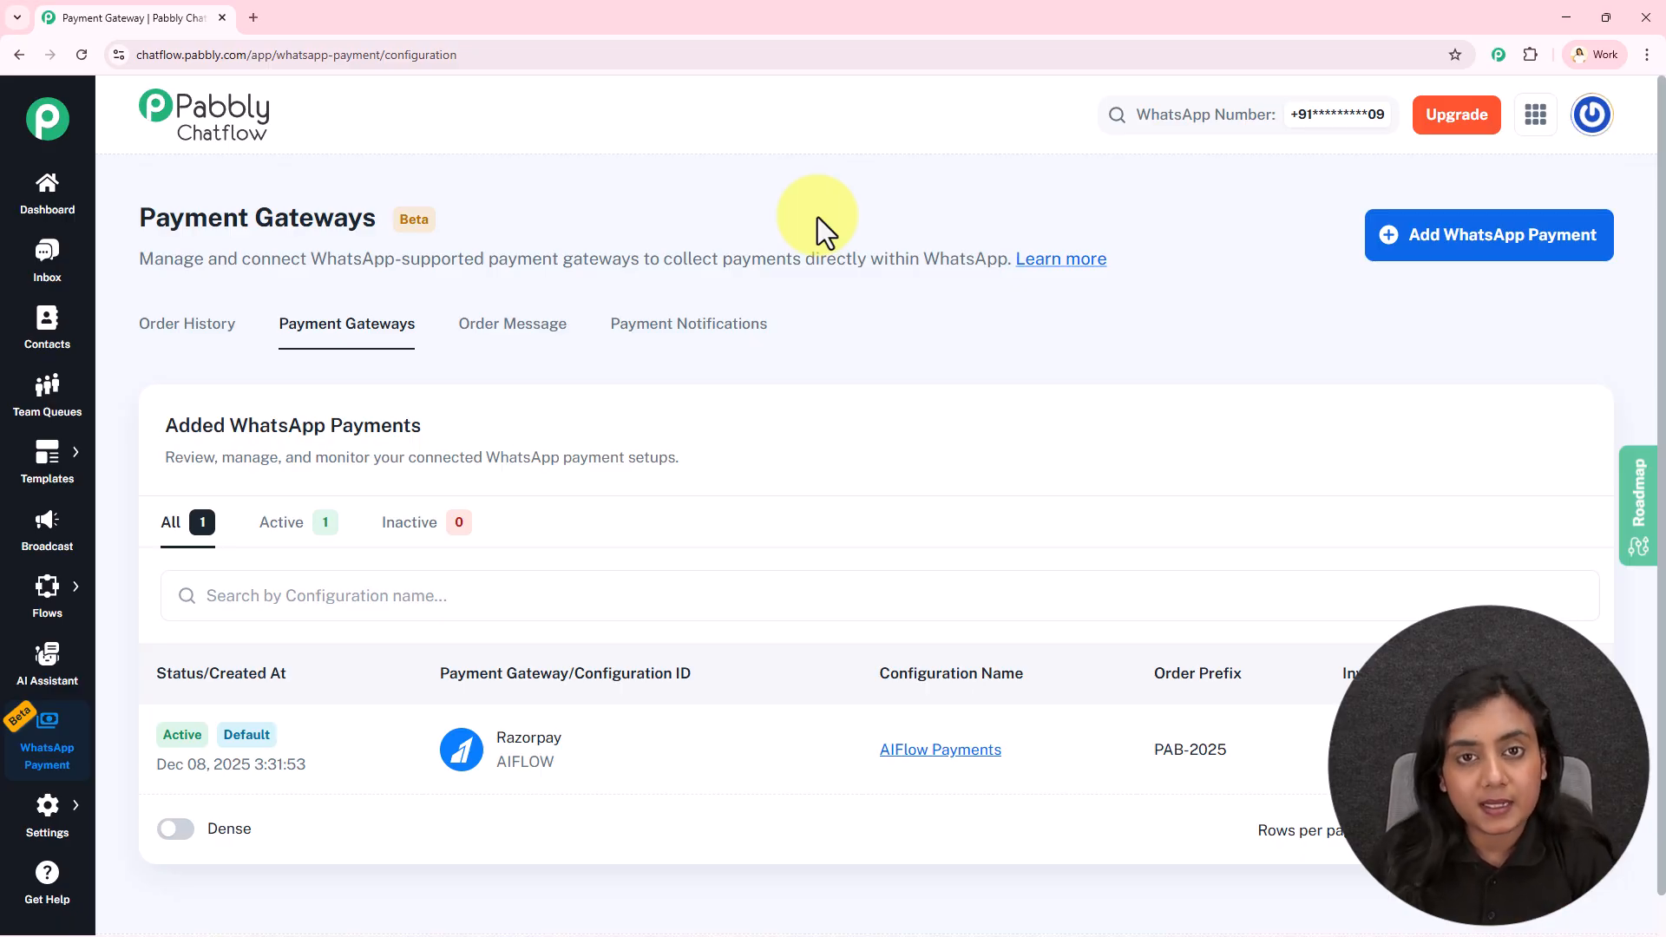
pyautogui.click(1513, 257)
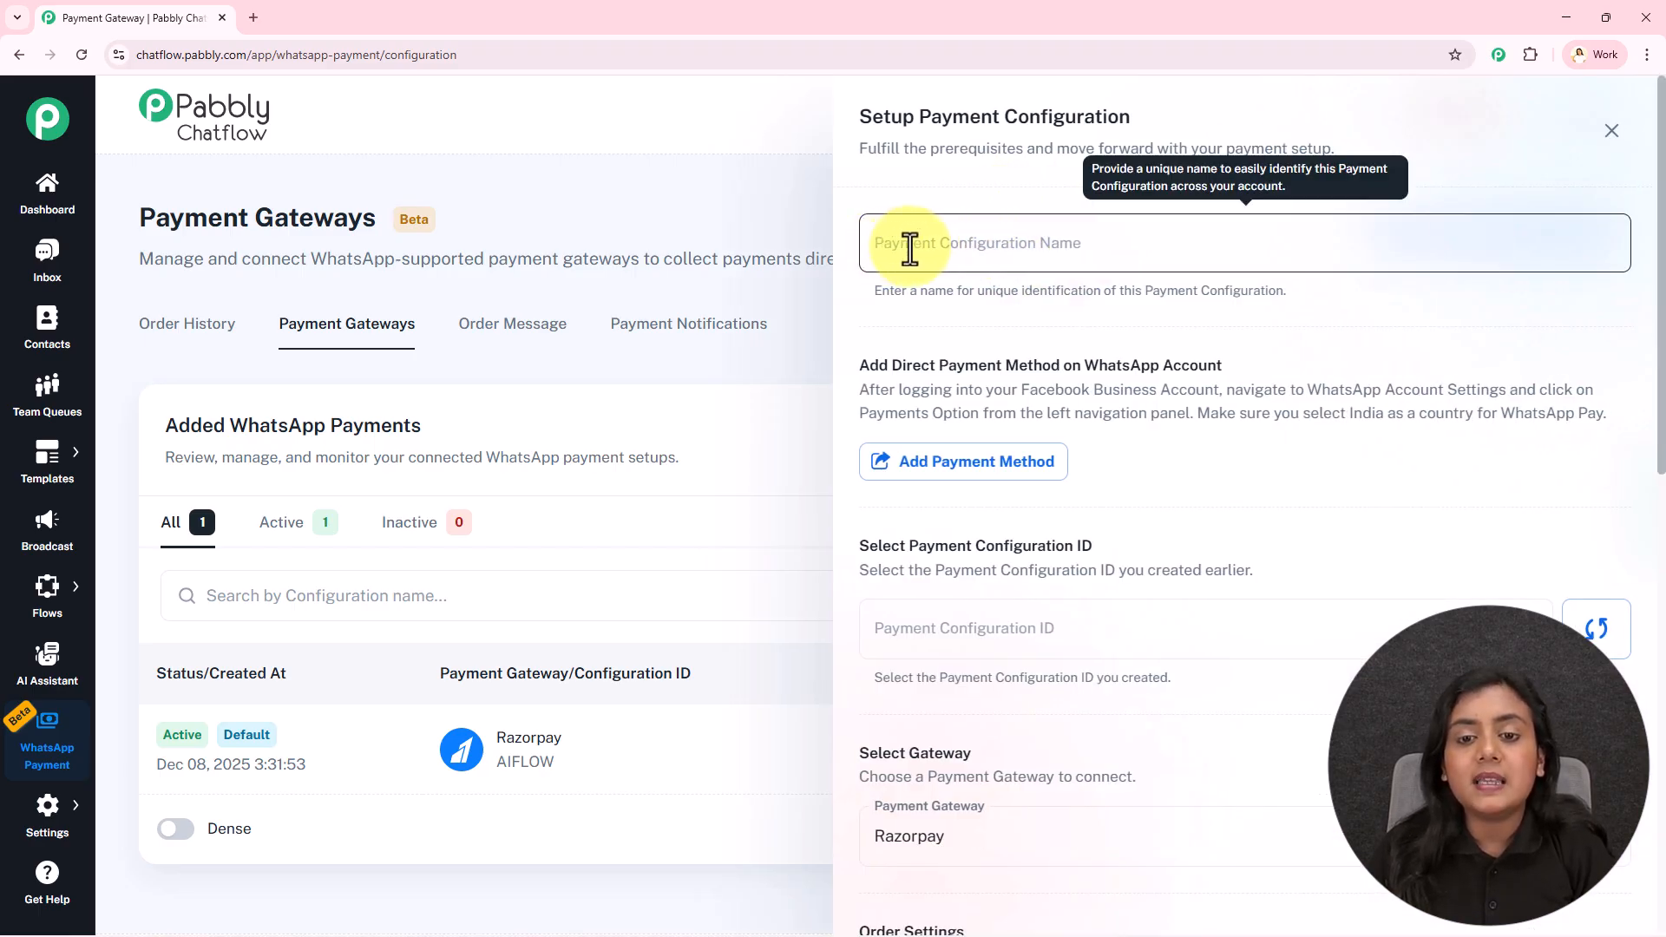
# Enter 'New AIFlow' as the Payment Configuration Name
pyautogui.click(1022, 253)
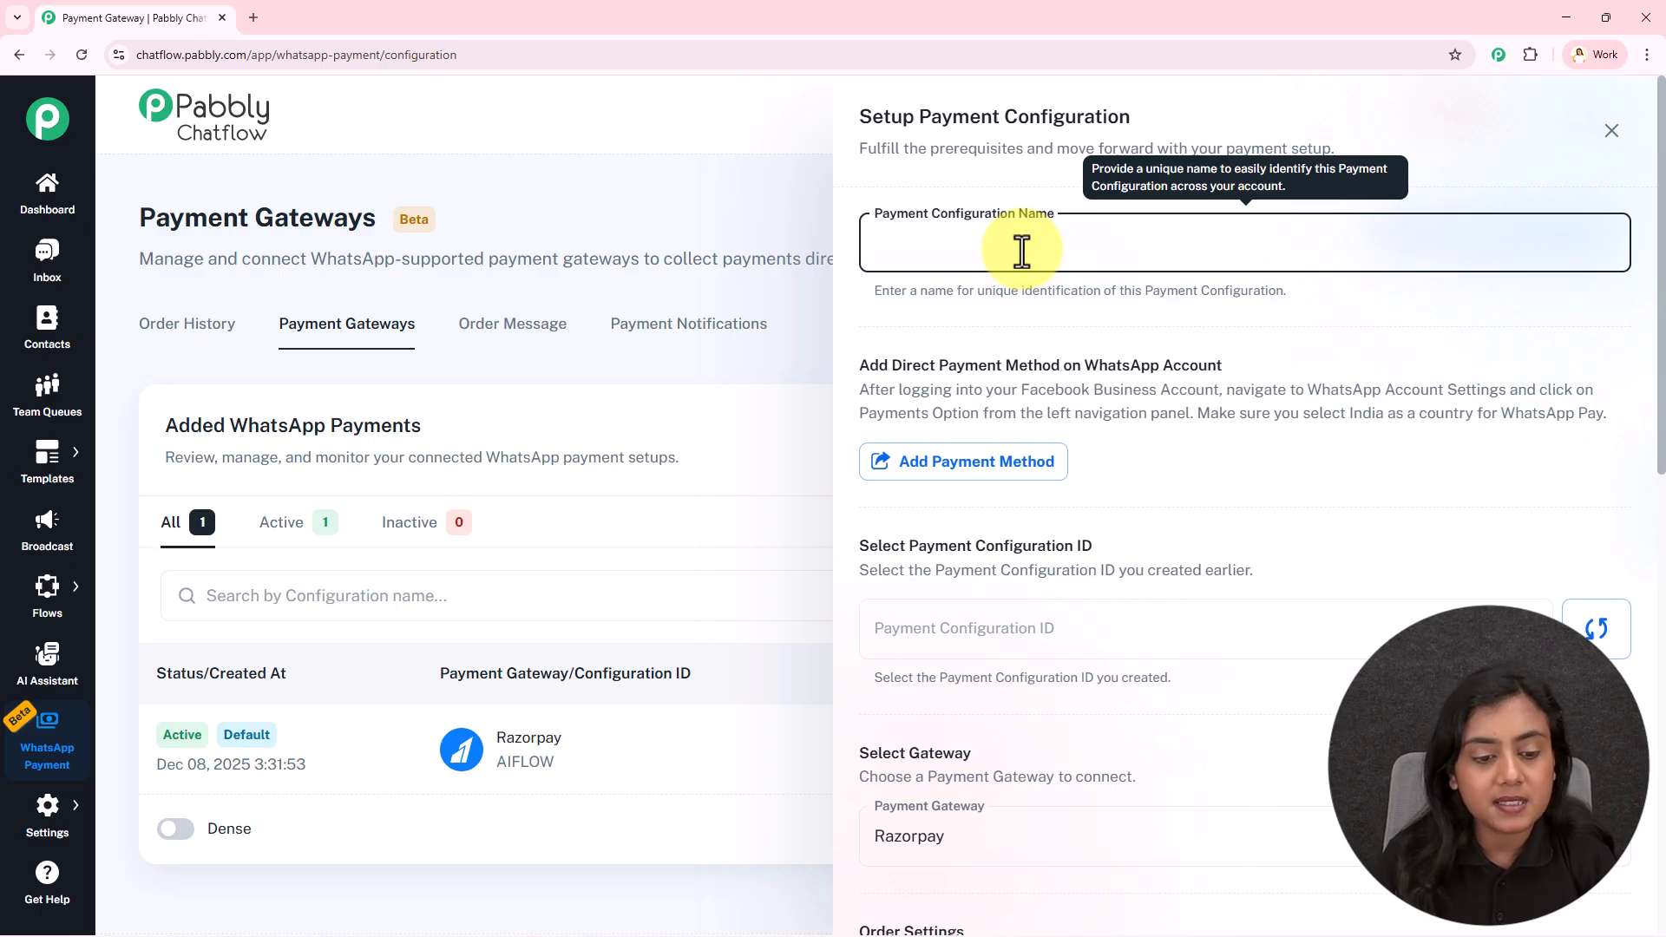
pyautogui.write('New AIFlow')
pyautogui.click(1071, 312)
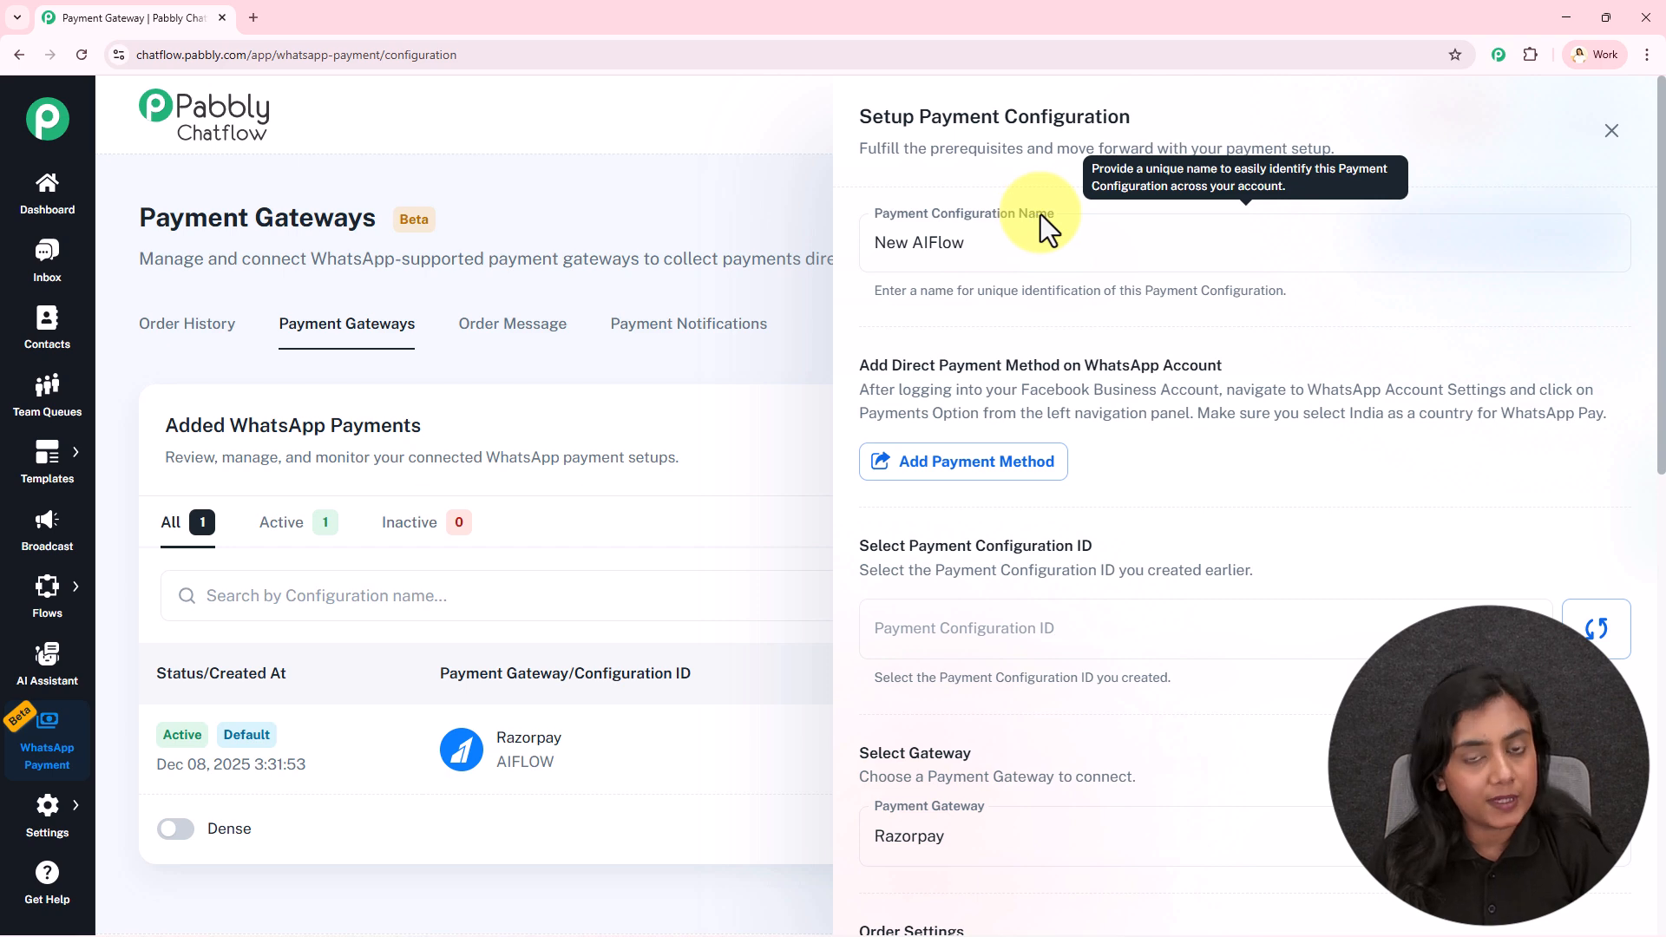
pyautogui.click(1108, 250)
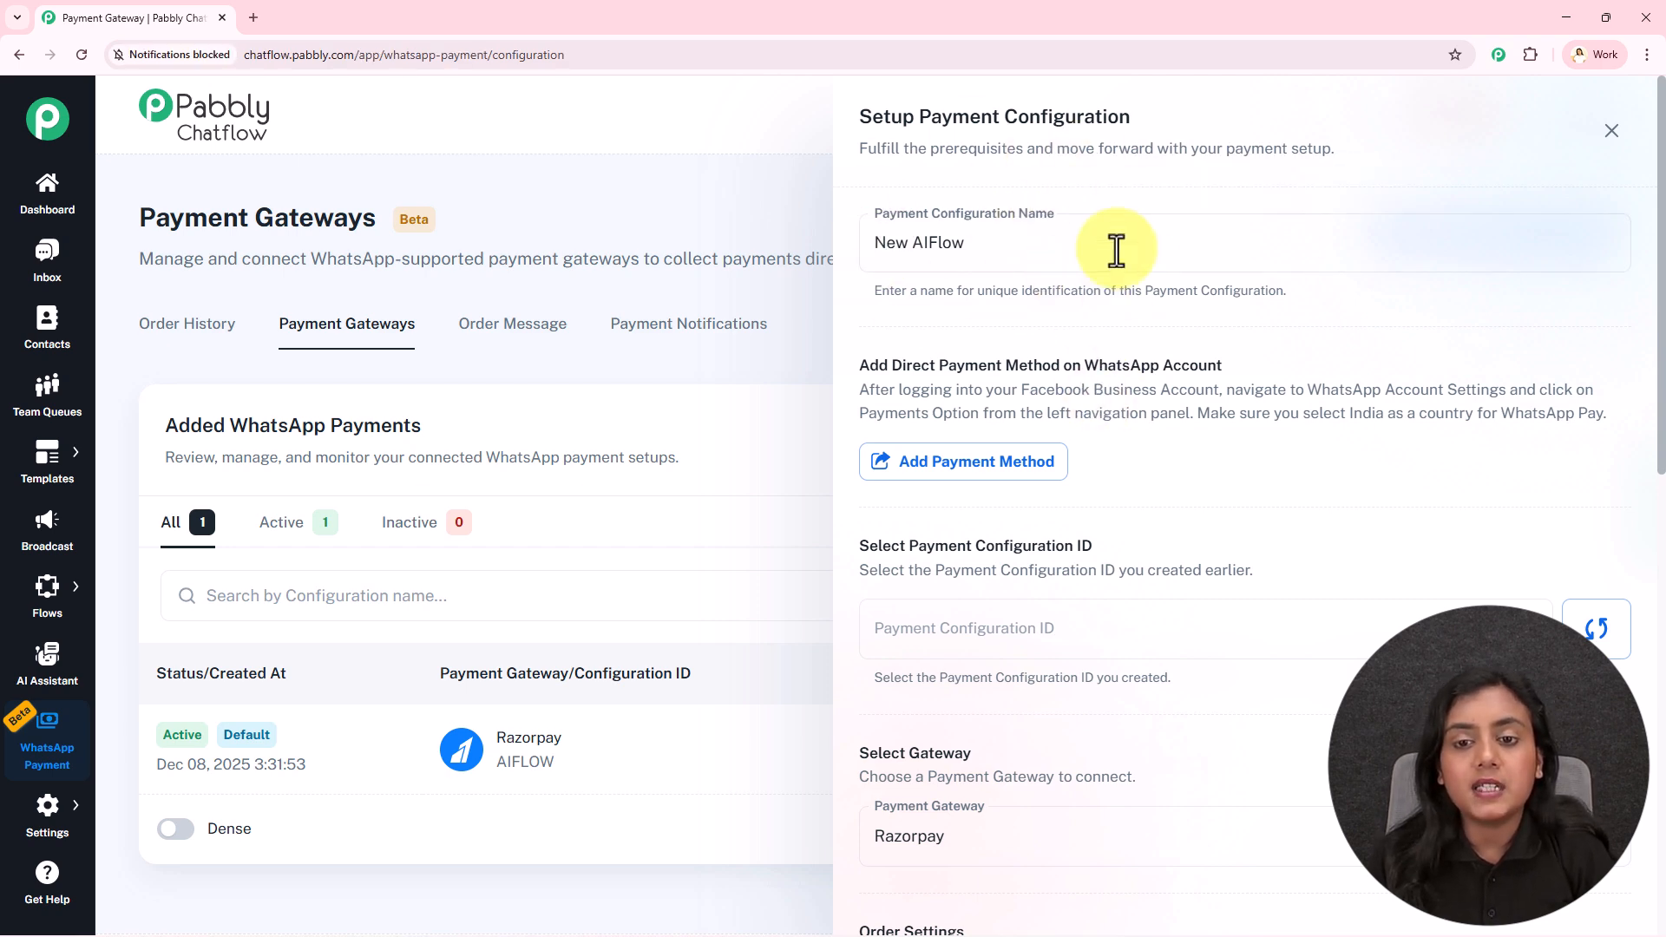
# In WhatsApp Manager, start a new configuration, review the gateway choices, then close it to view AIFLOW
pyautogui.click(1009, 480)
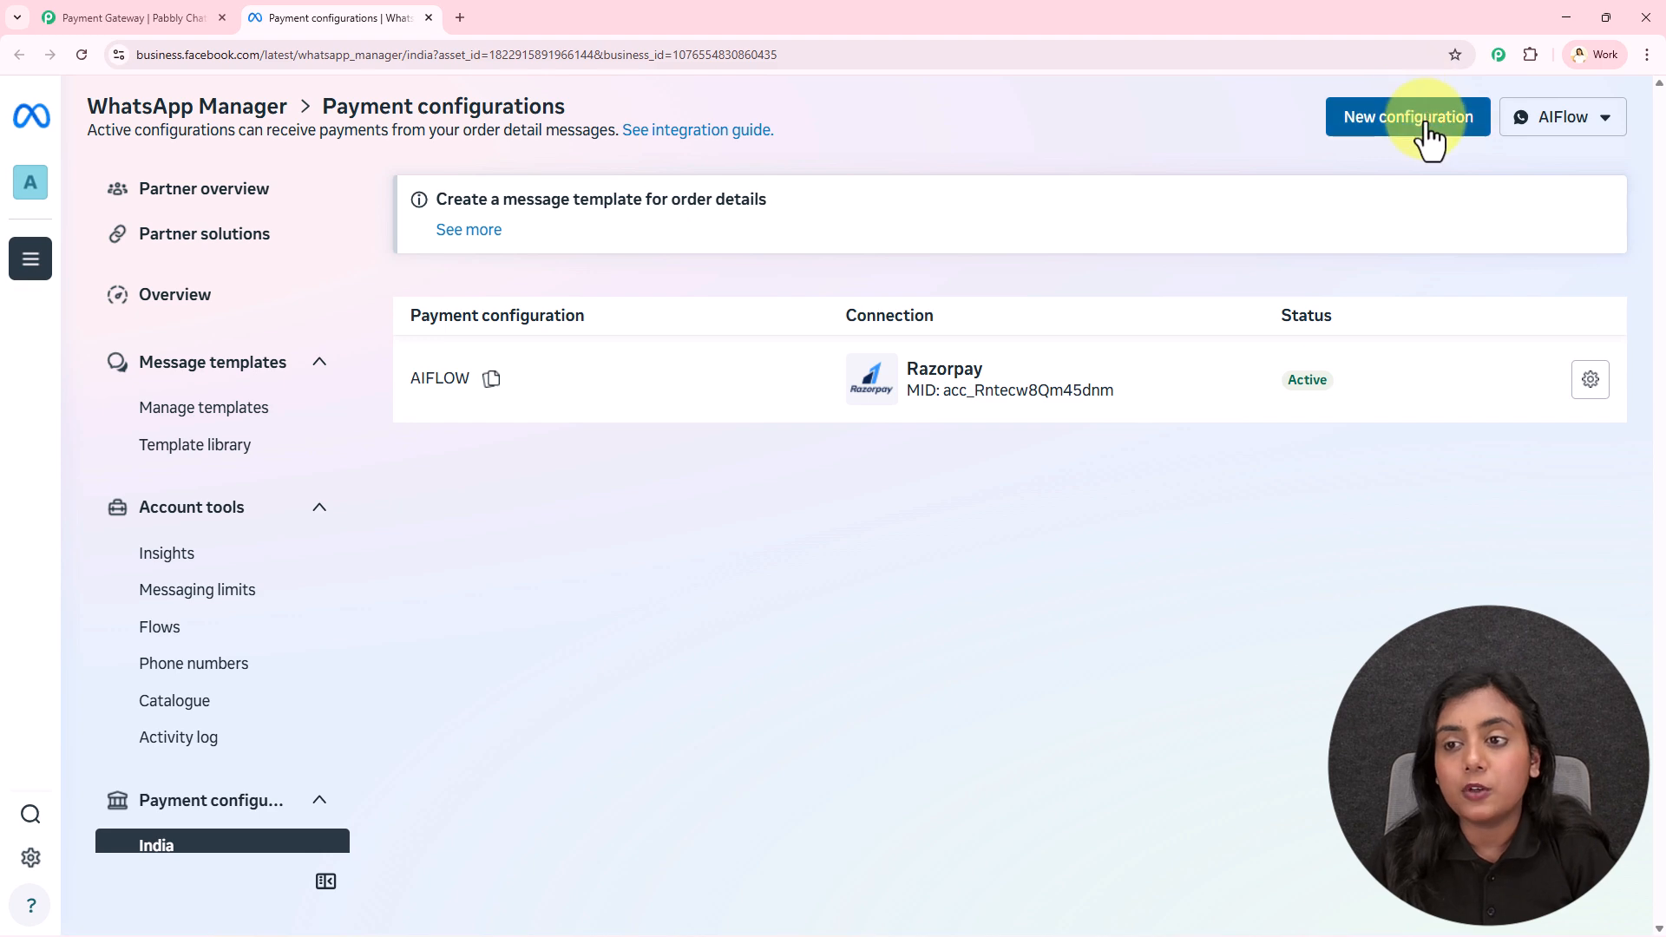
pyautogui.click(1429, 137)
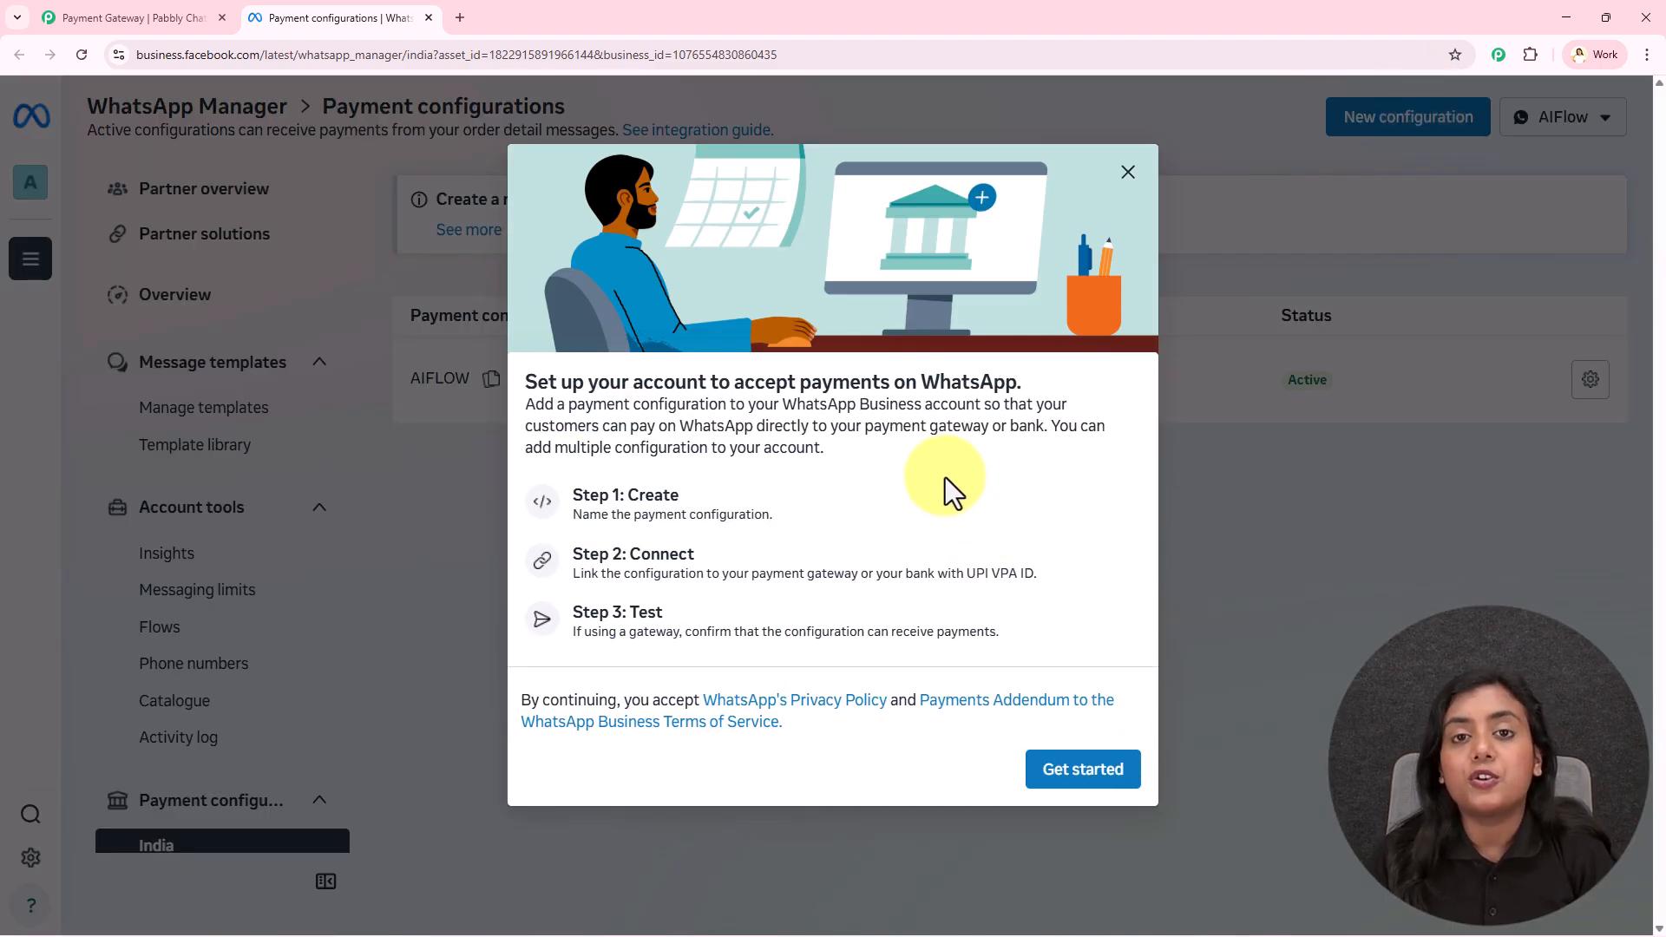
pyautogui.click(1070, 784)
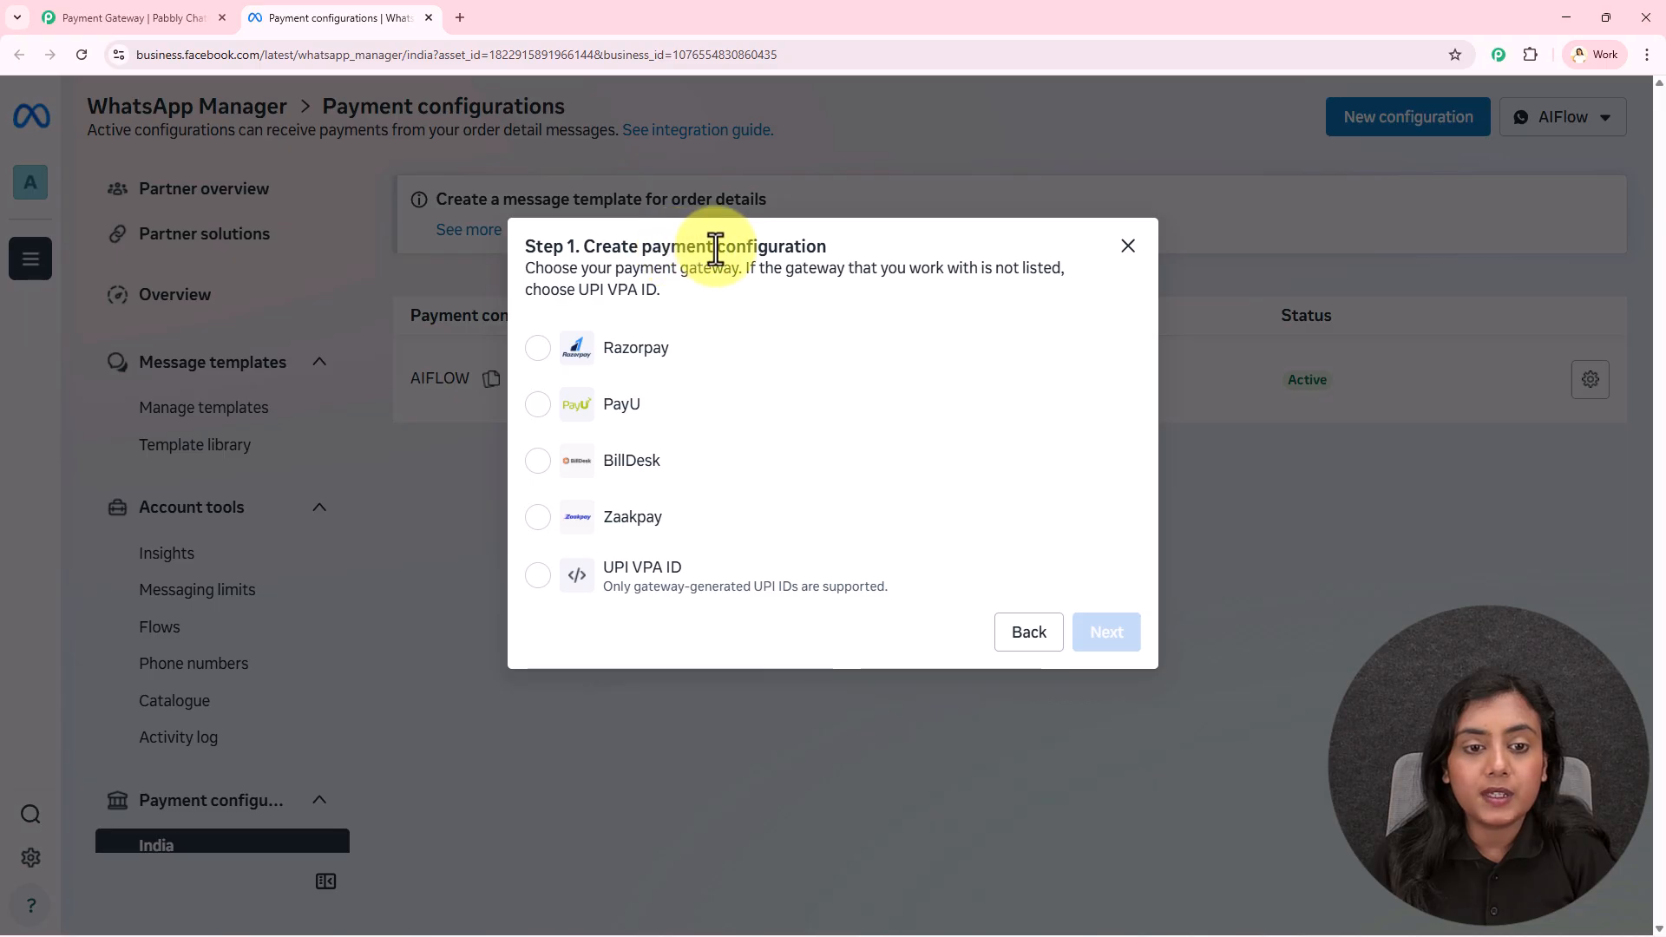
pyautogui.moveTo(629, 276); pyautogui.dragTo(732, 279)
pyautogui.moveTo(529, 268); pyautogui.dragTo(738, 271)
pyautogui.click(738, 272)
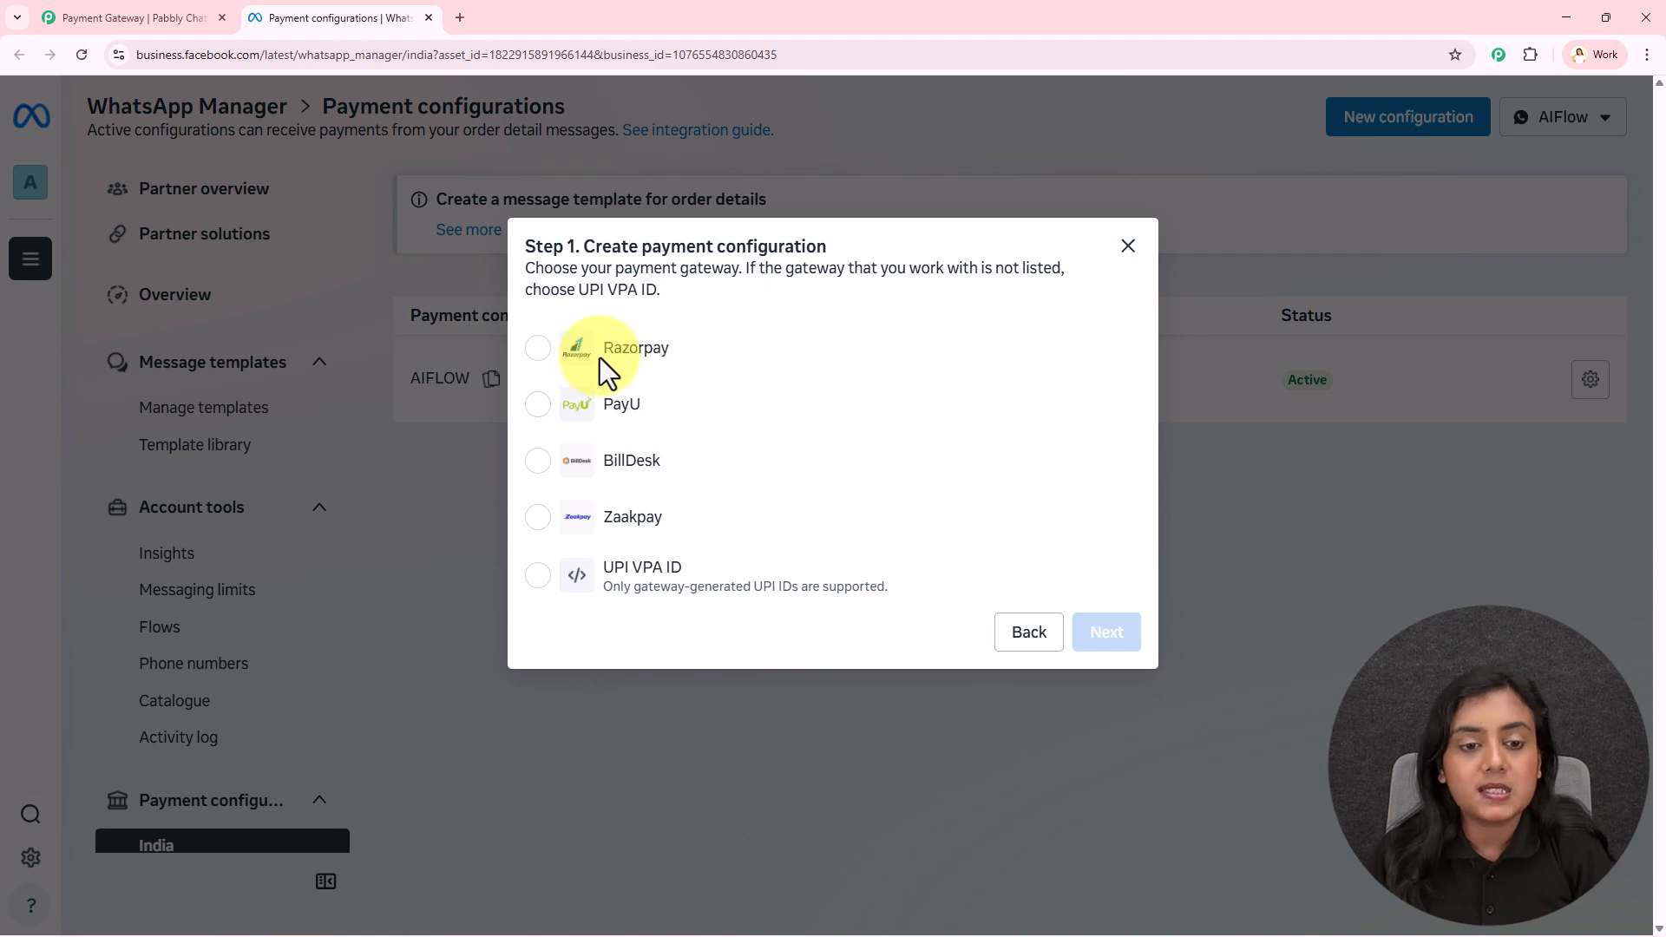
pyautogui.click(1129, 247)
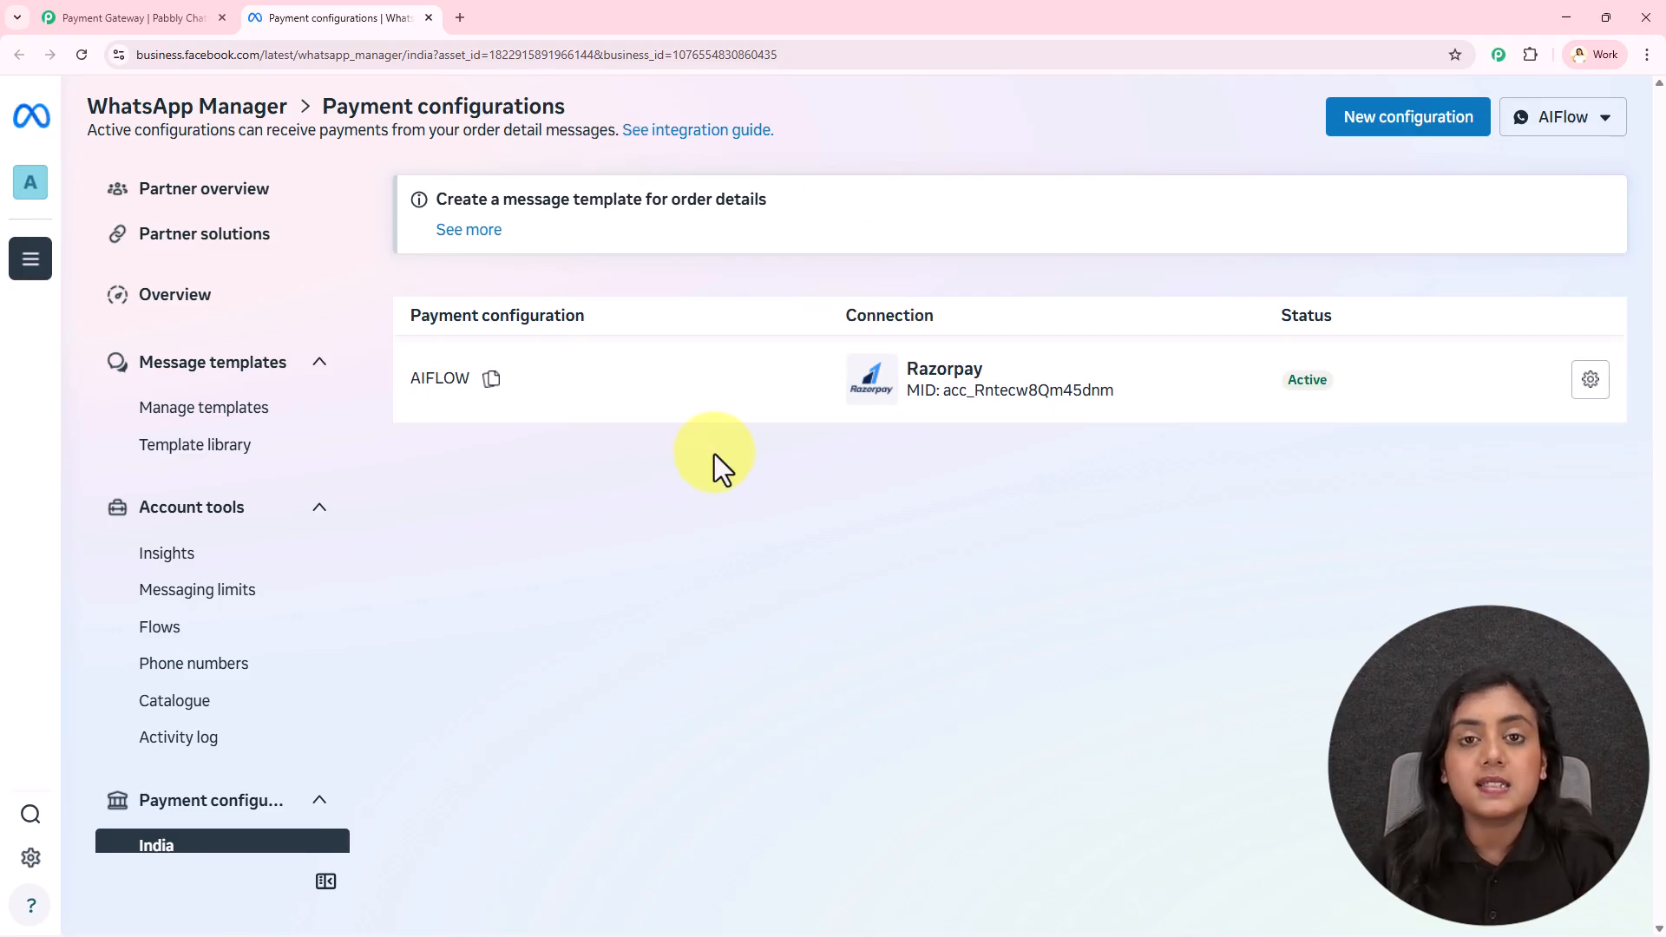
# Sync configurations from Meta and select AIFLOW as the Payment Configuration ID
pyautogui.click(164, 16)
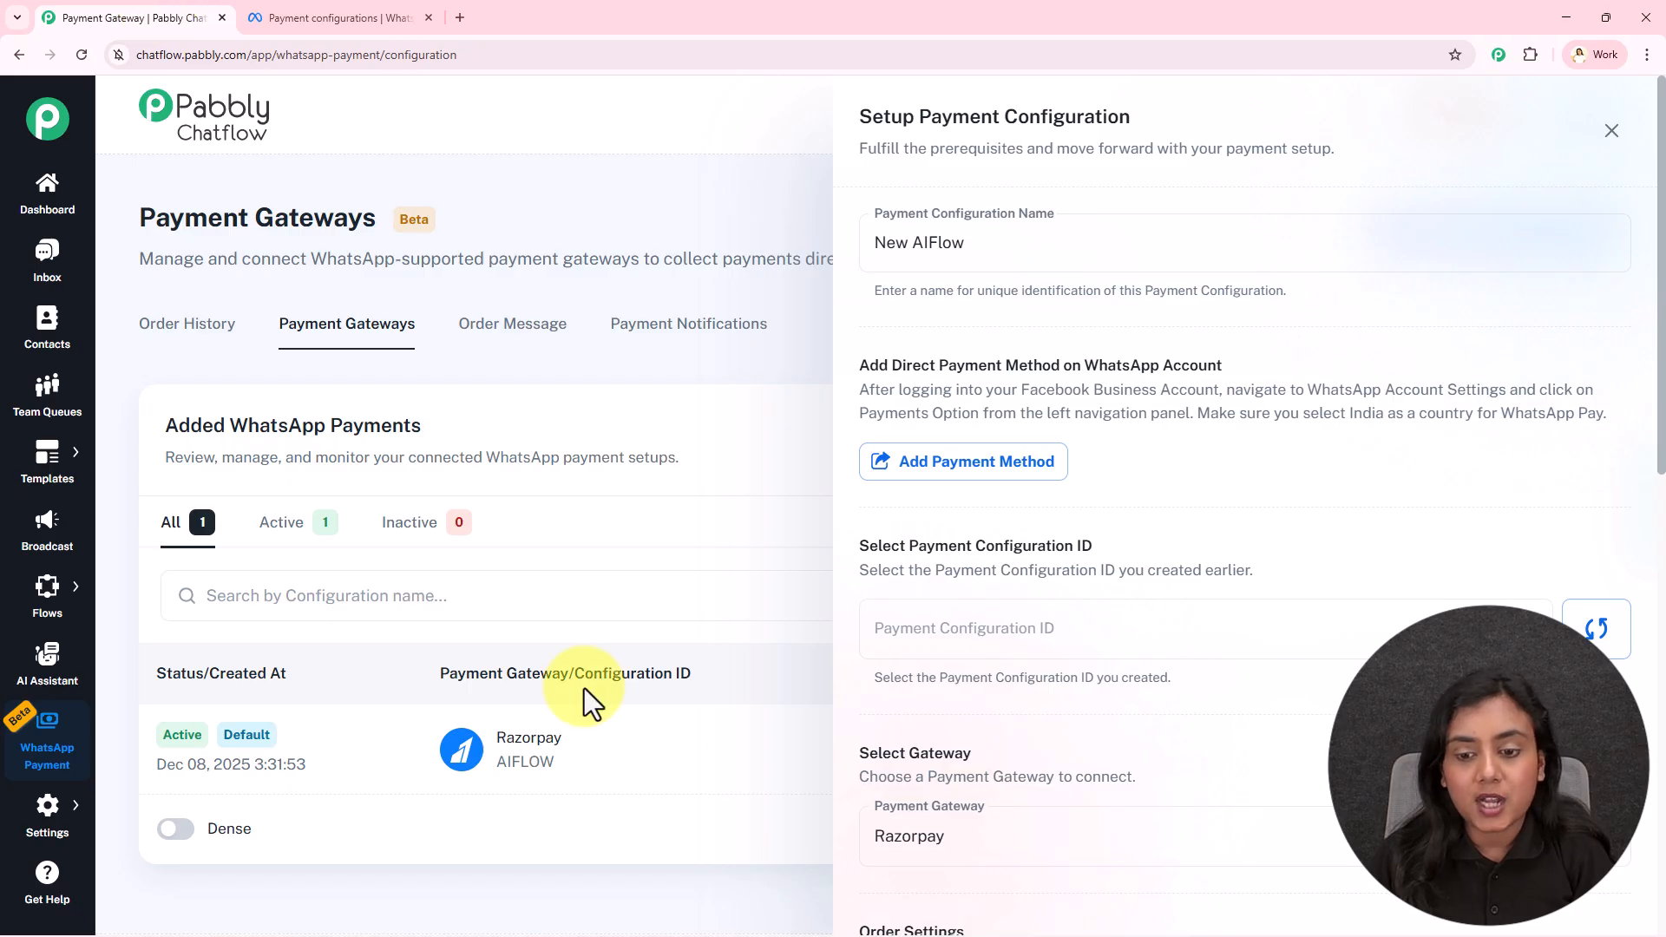
pyautogui.click(1603, 626)
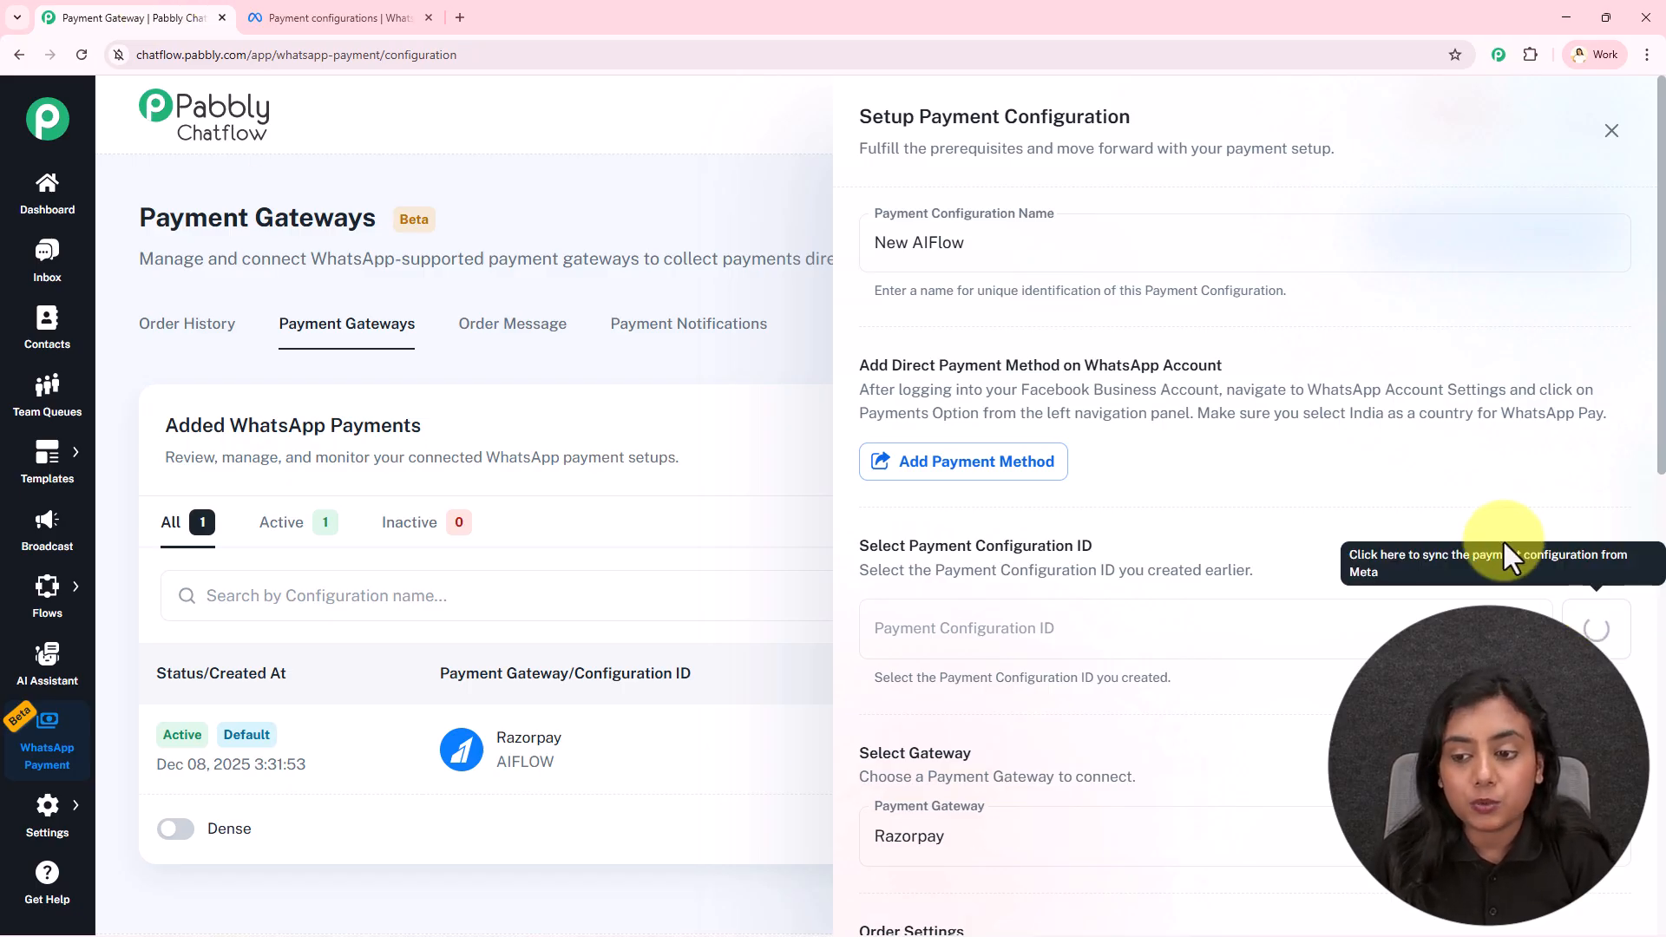
pyautogui.click(321, 3)
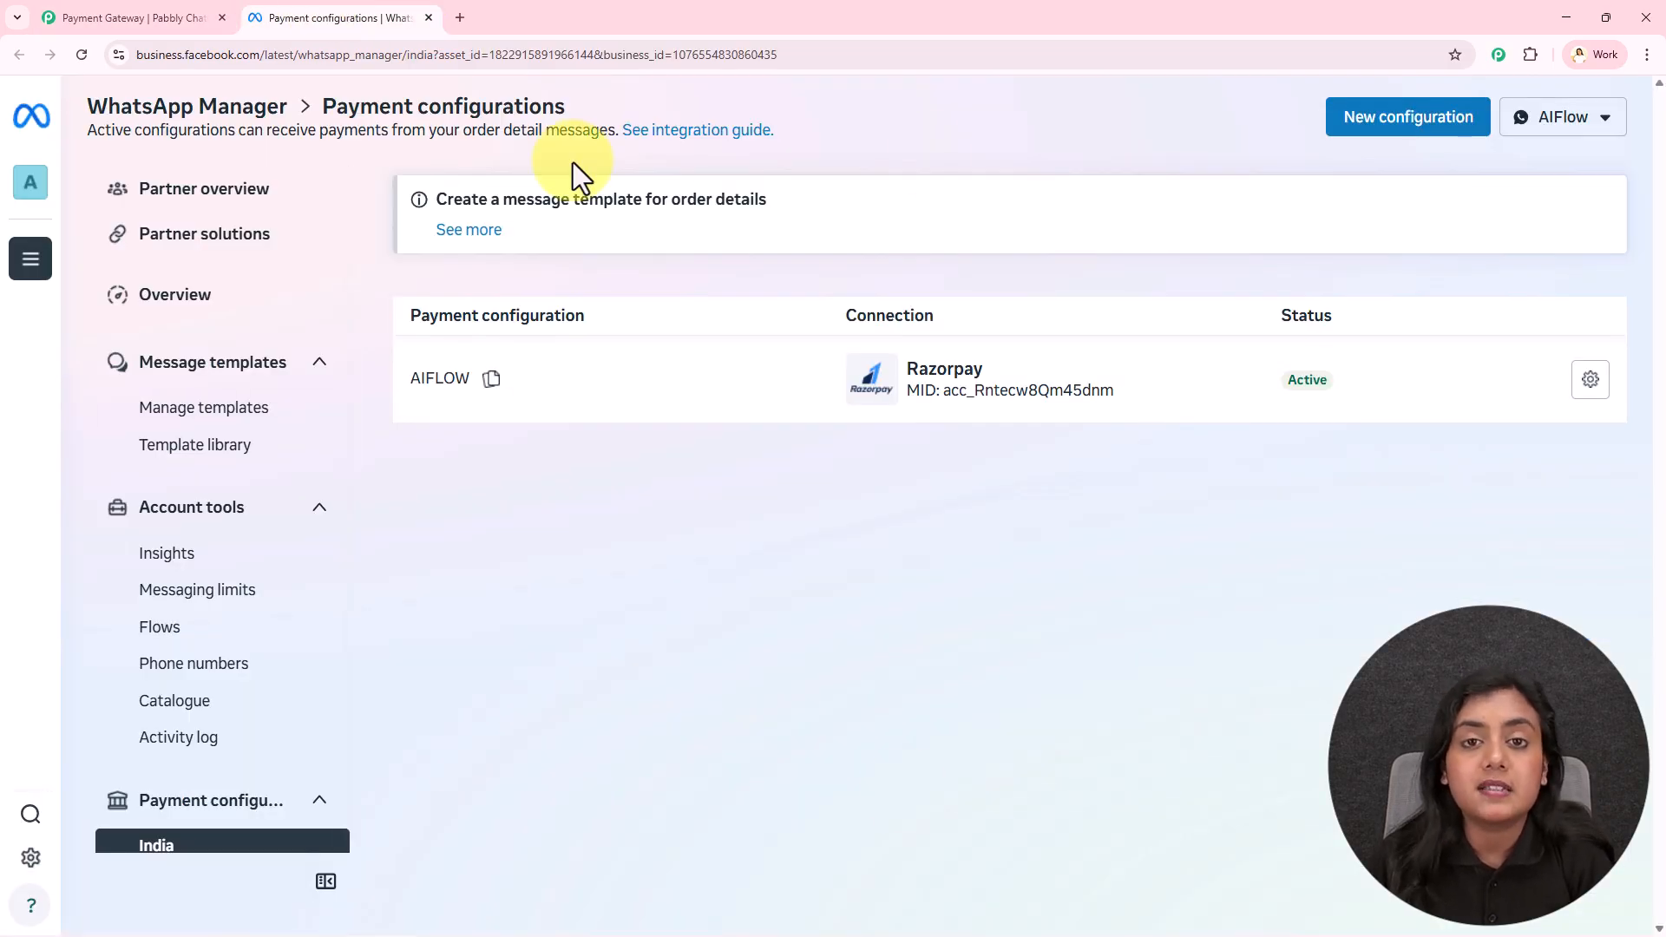
pyautogui.click(100, 13)
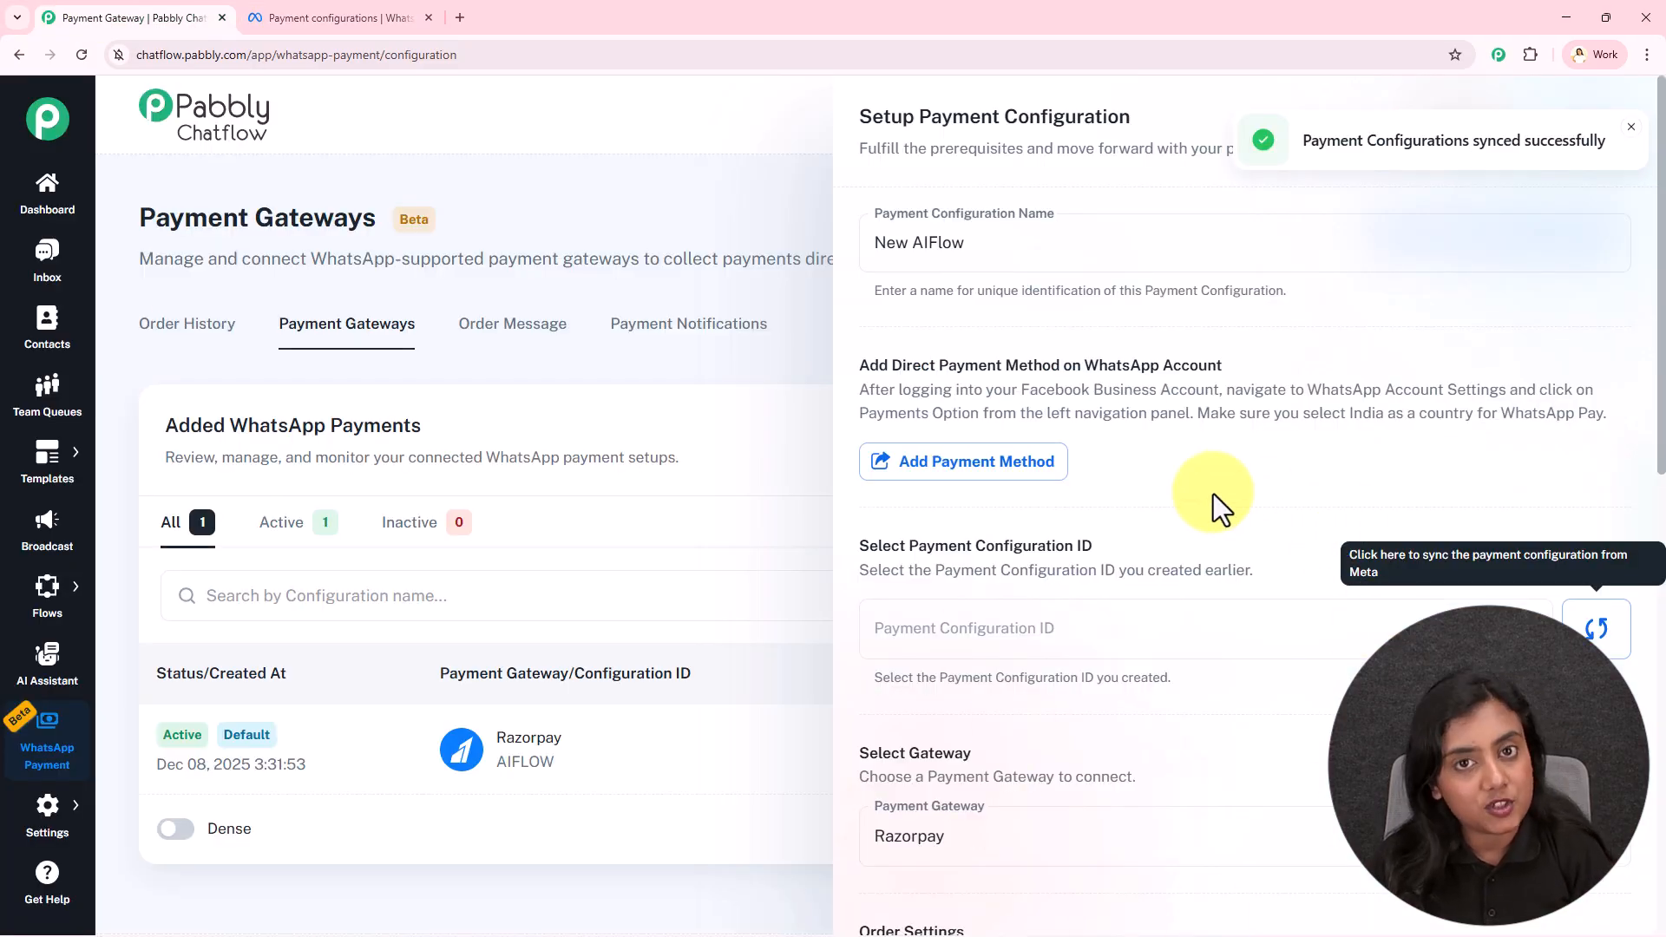
pyautogui.scroll(-2, 1213, 493)
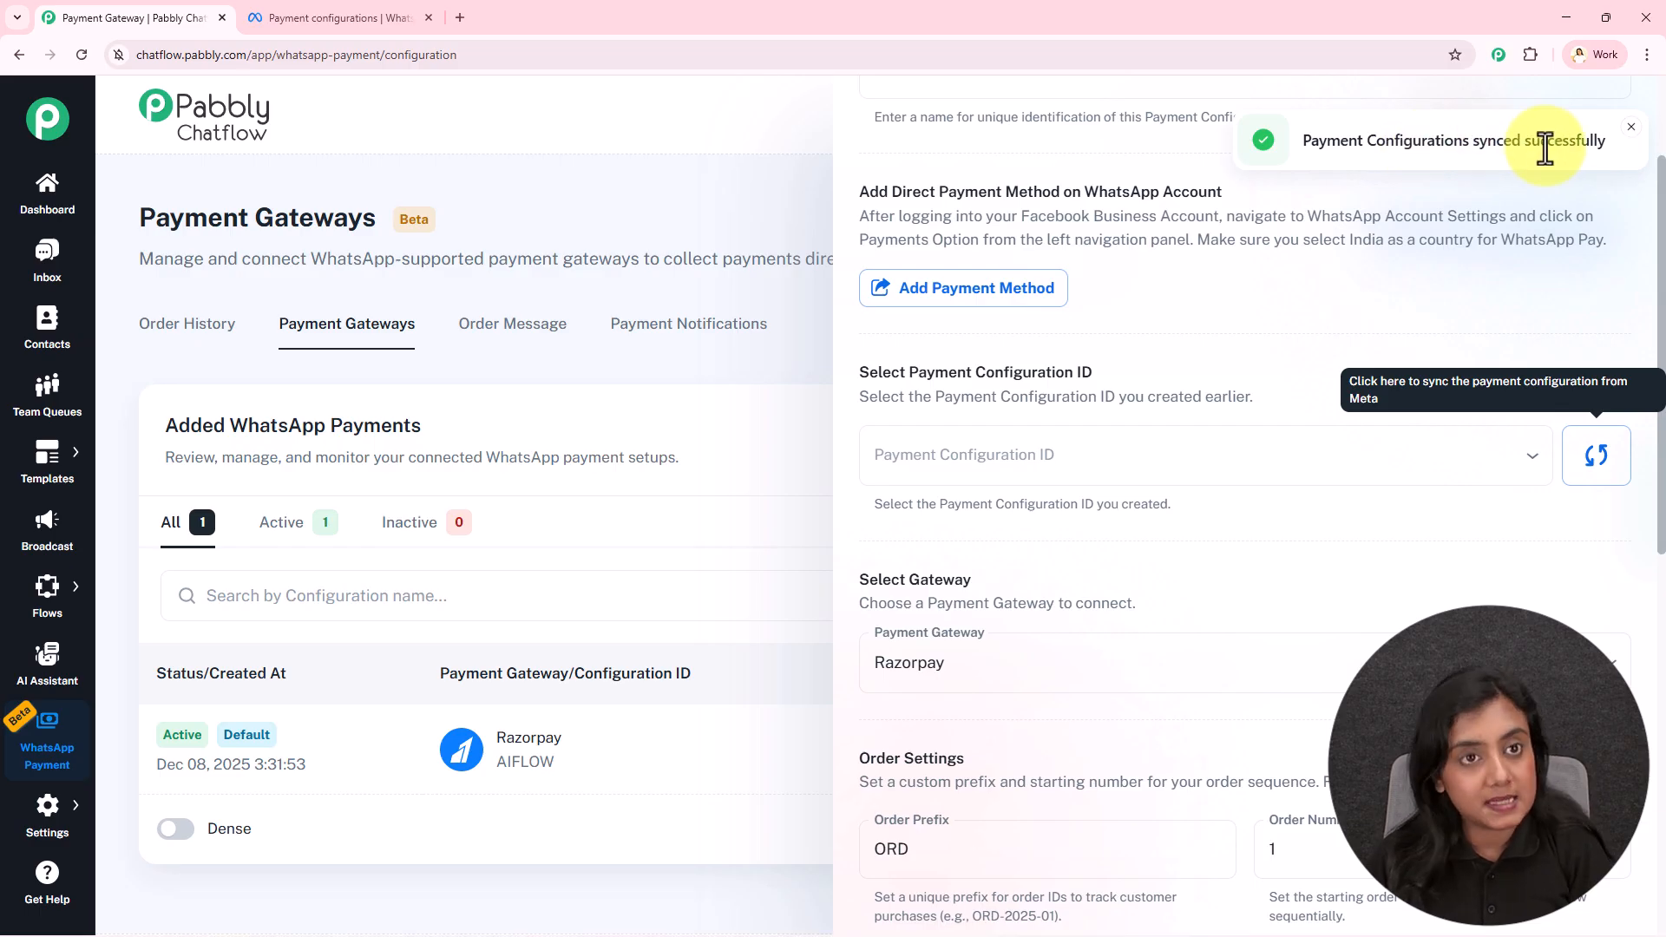
pyautogui.click(1132, 446)
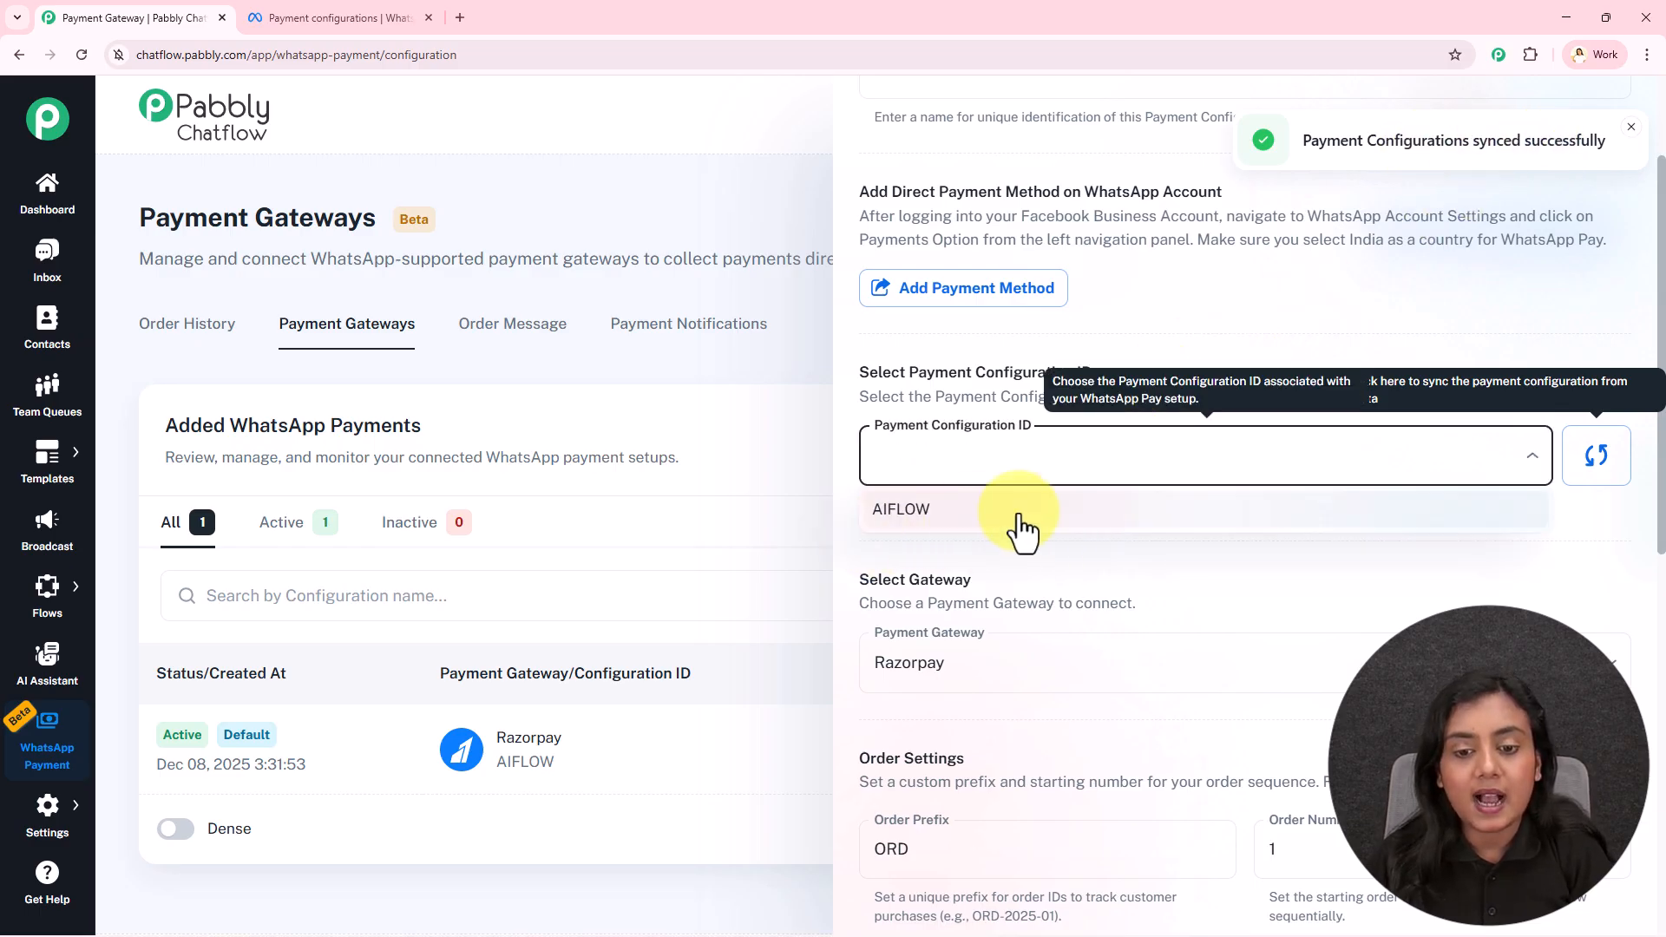
pyautogui.click(297, 17)
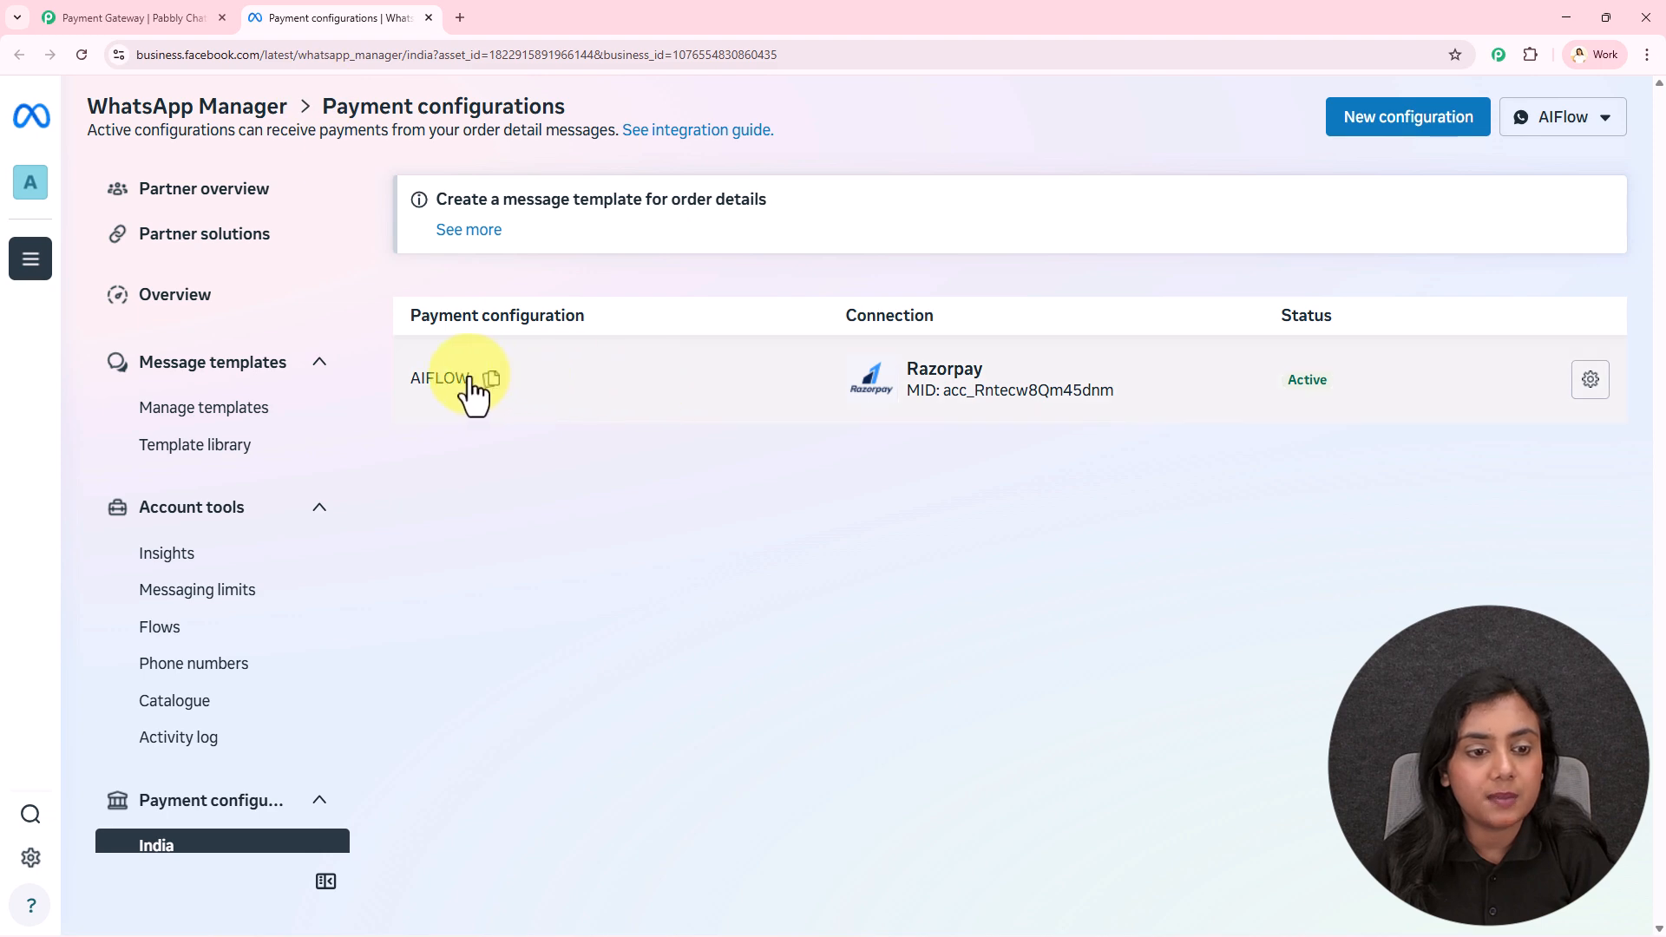
pyautogui.click(173, 18)
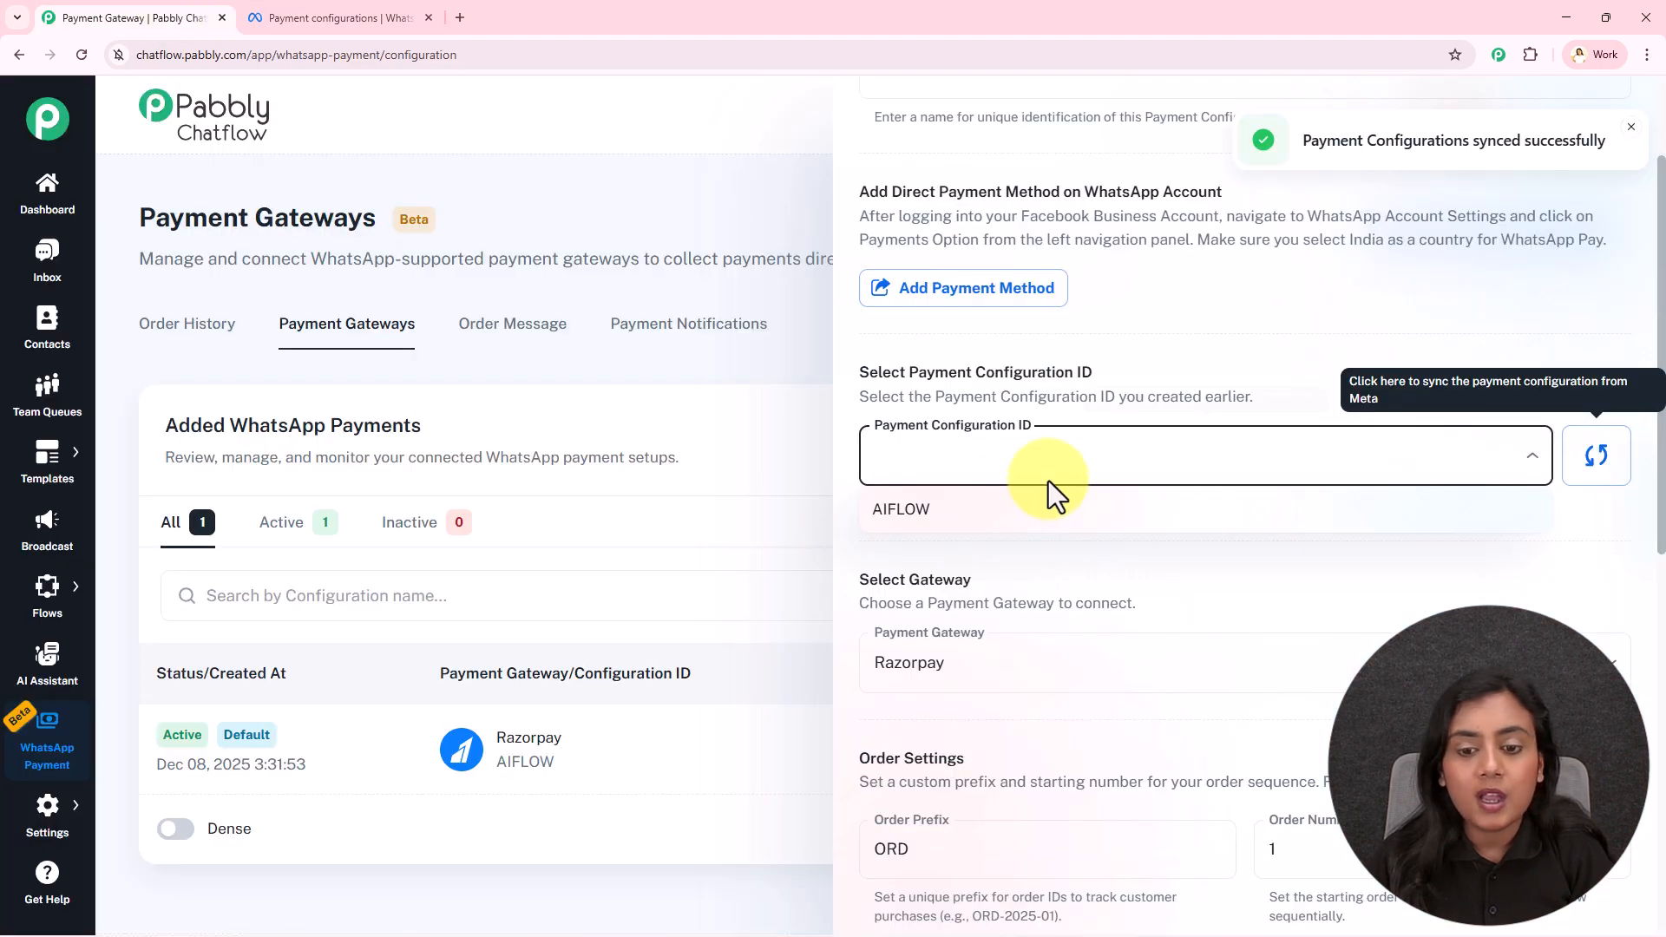
pyautogui.click(970, 512)
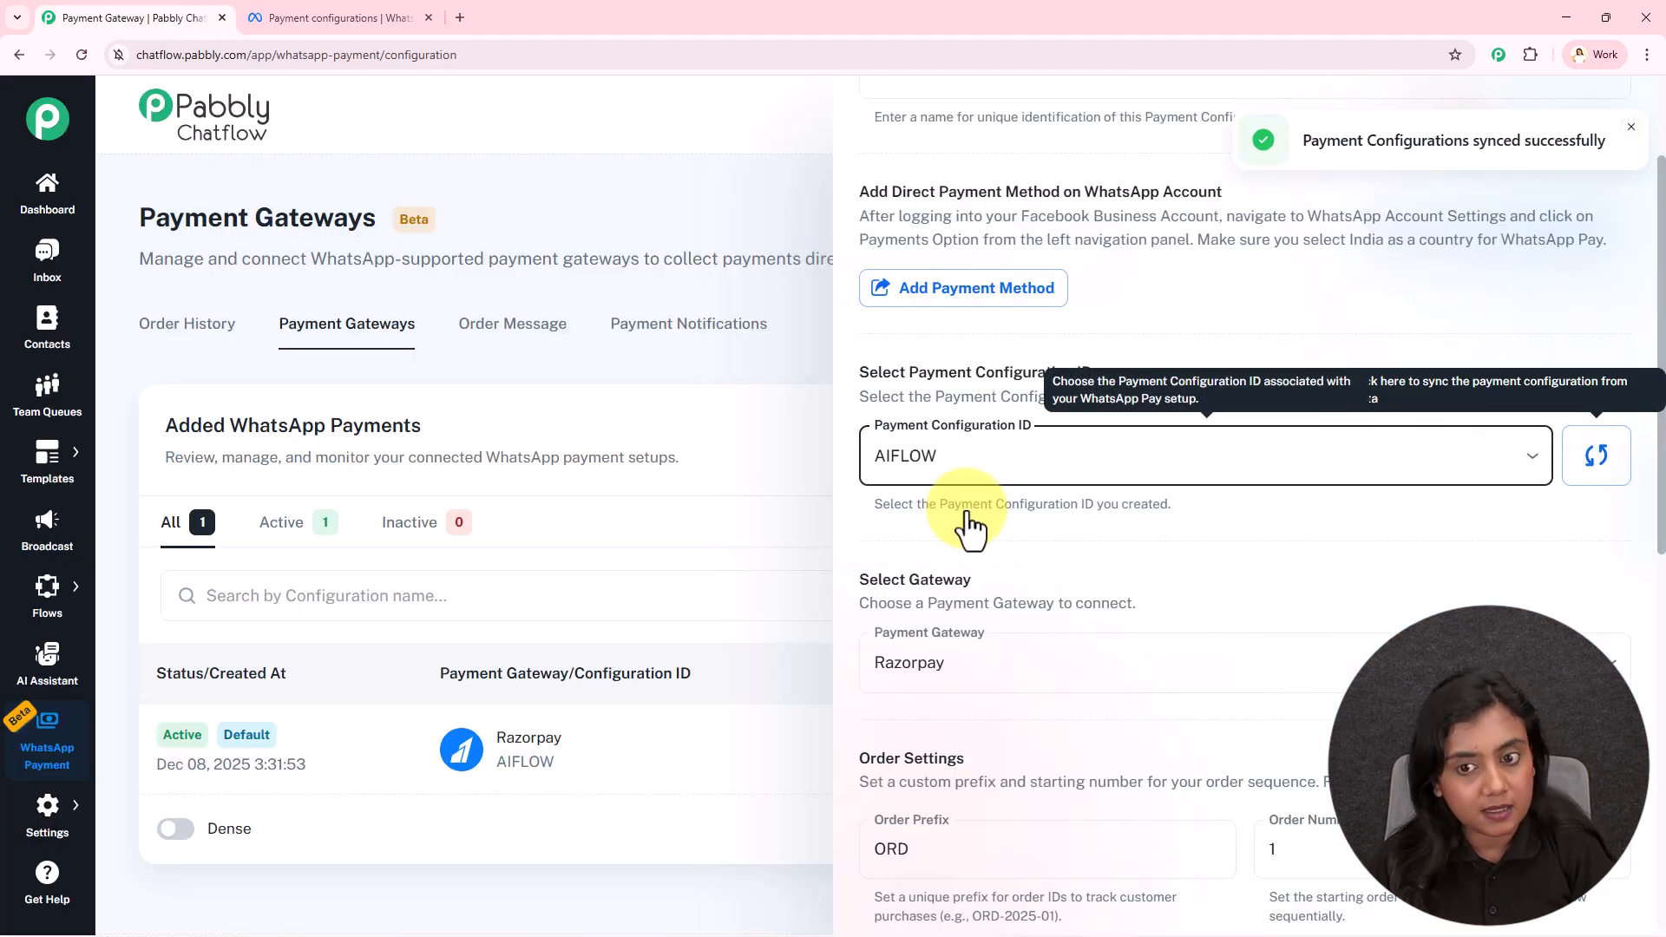
# Choose Razorpay in the Payment Gateway dropdown
pyautogui.click(1215, 401)
pyautogui.scroll(-3, 1214, 401)
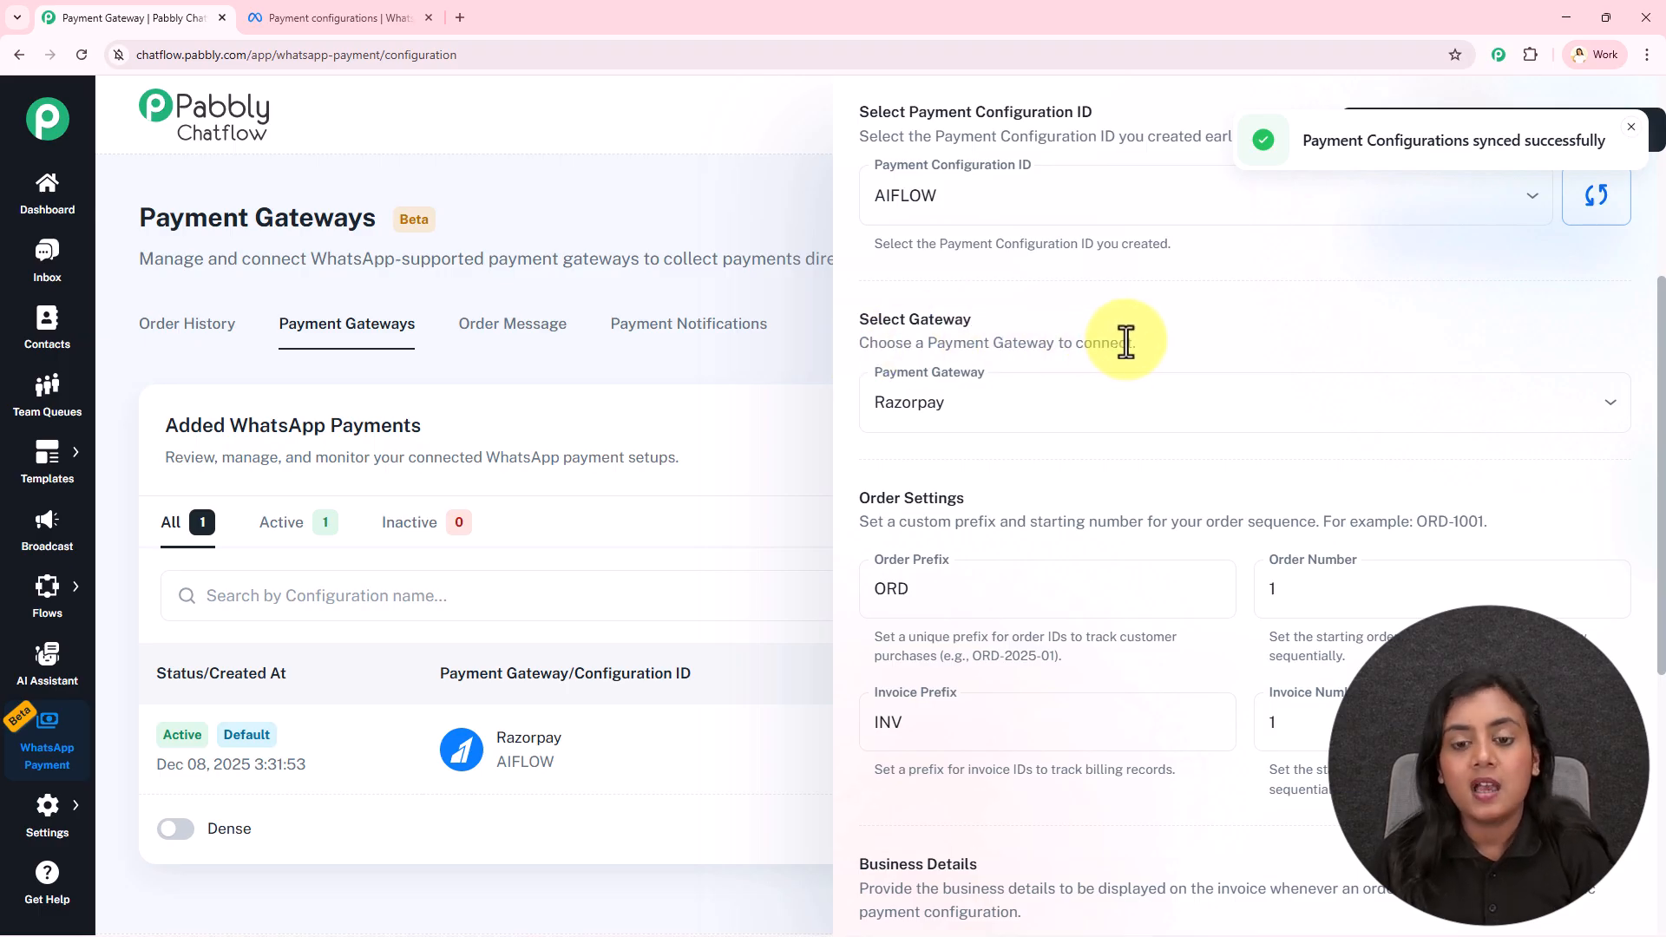
pyautogui.click(1127, 390)
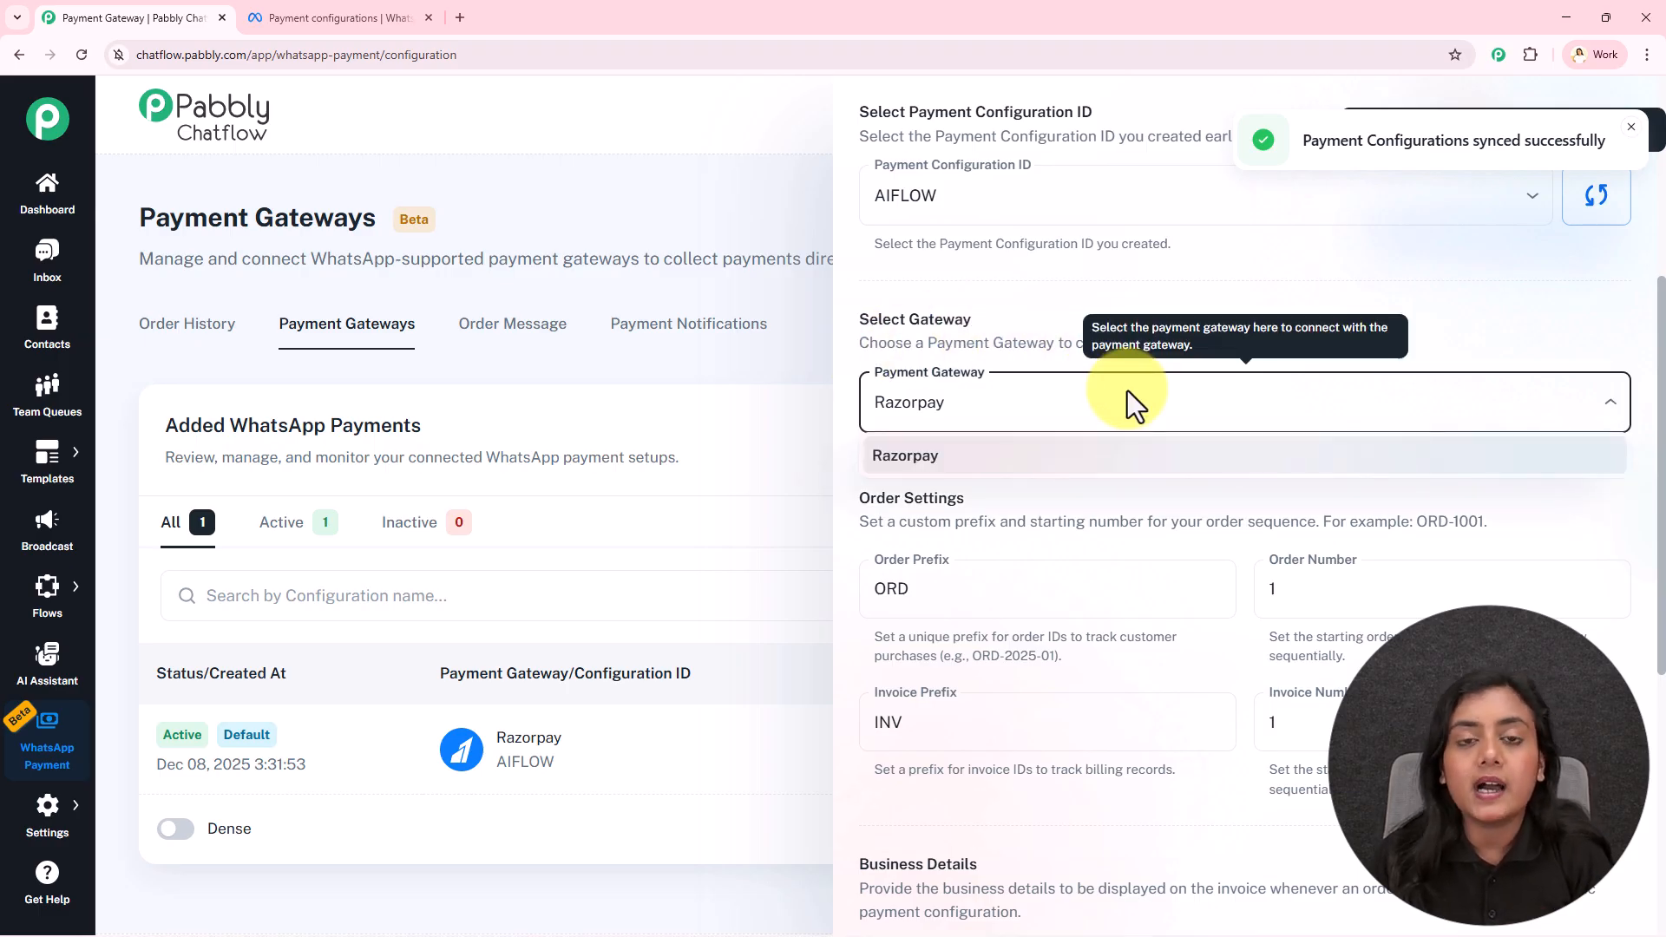
pyautogui.click(955, 469)
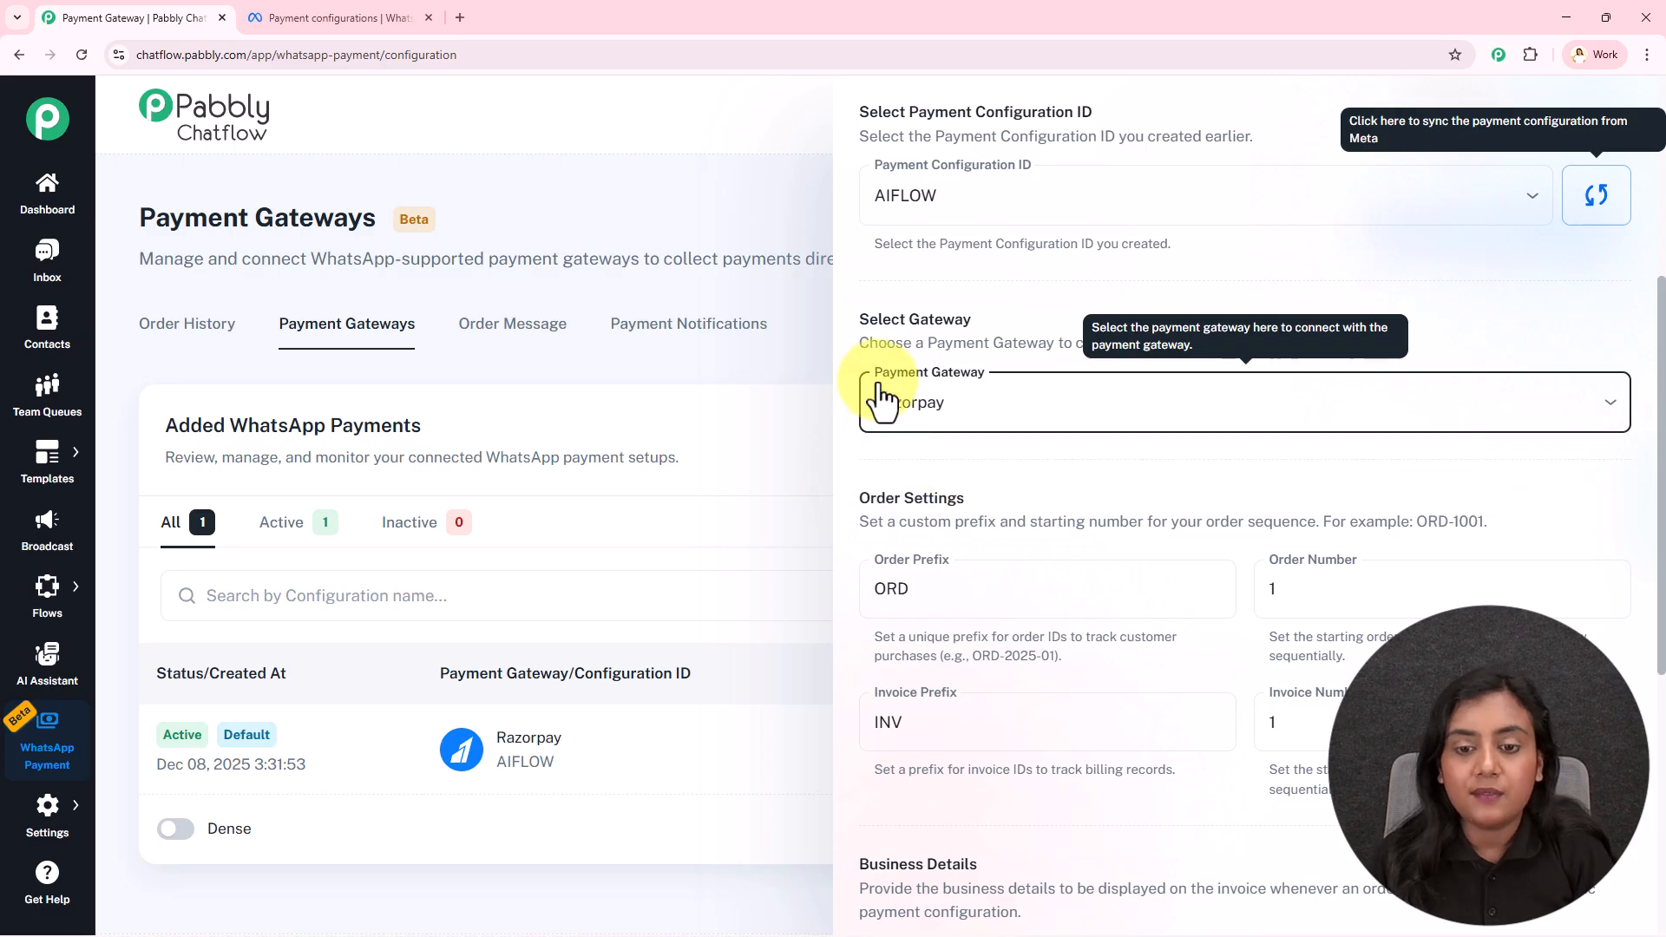
pyautogui.scroll(-2, 993, 458)
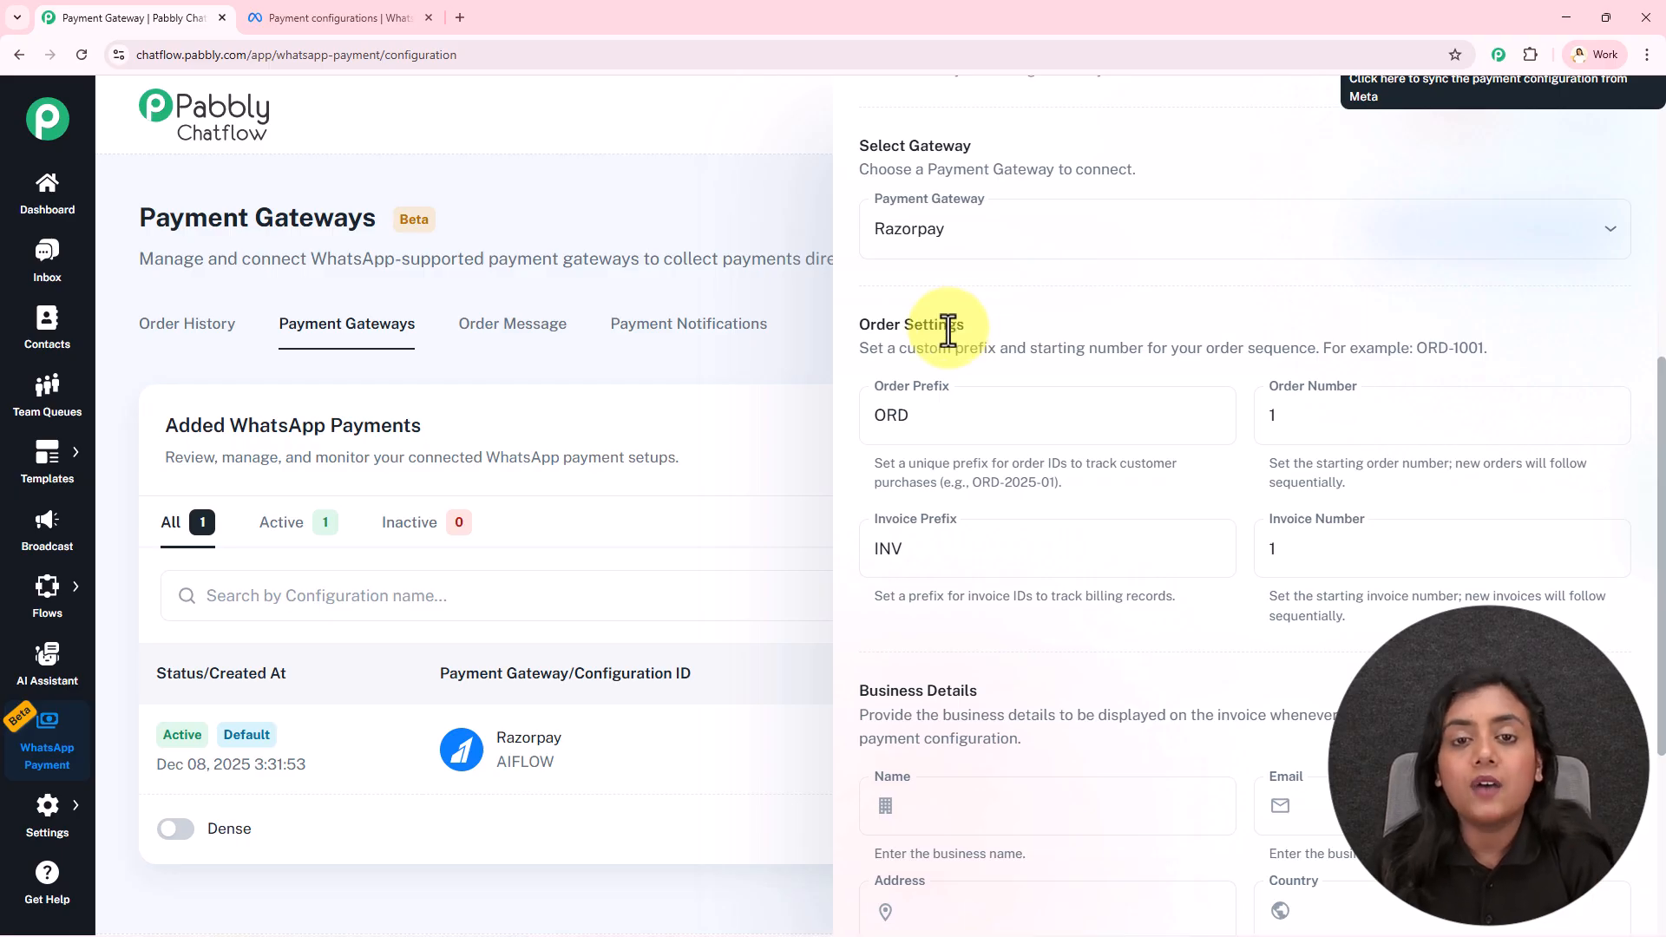
# Replace the default ORD order prefix with PAB-2025
pyautogui.moveTo(920, 347); pyautogui.dragTo(1297, 344)
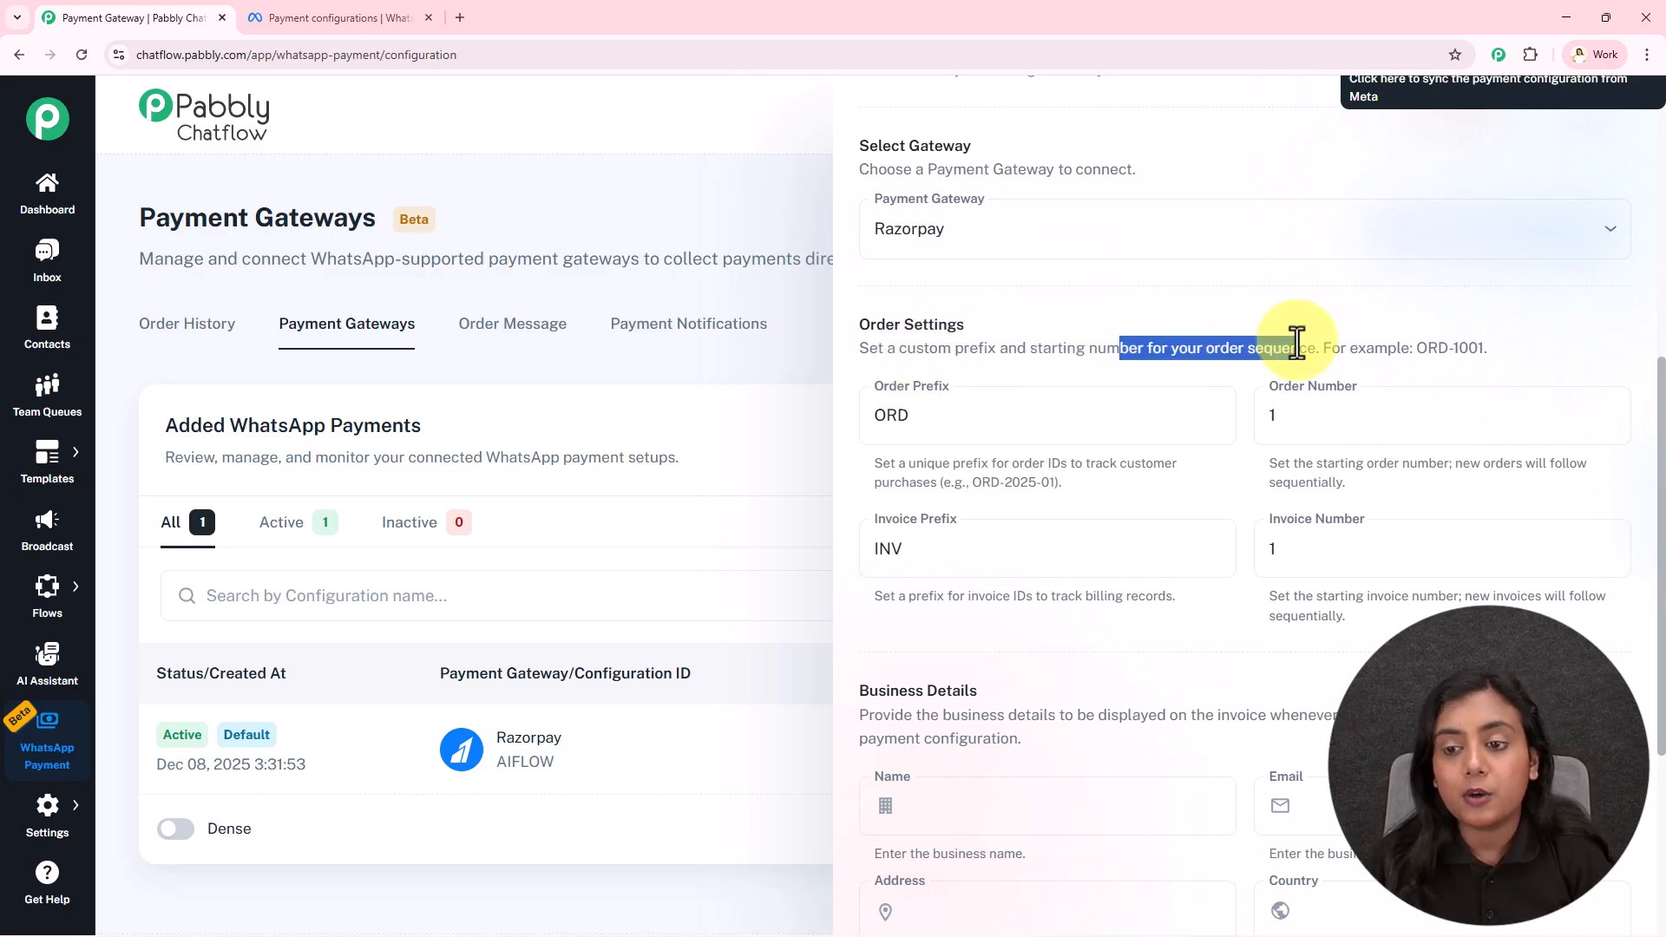
pyautogui.click(1293, 283)
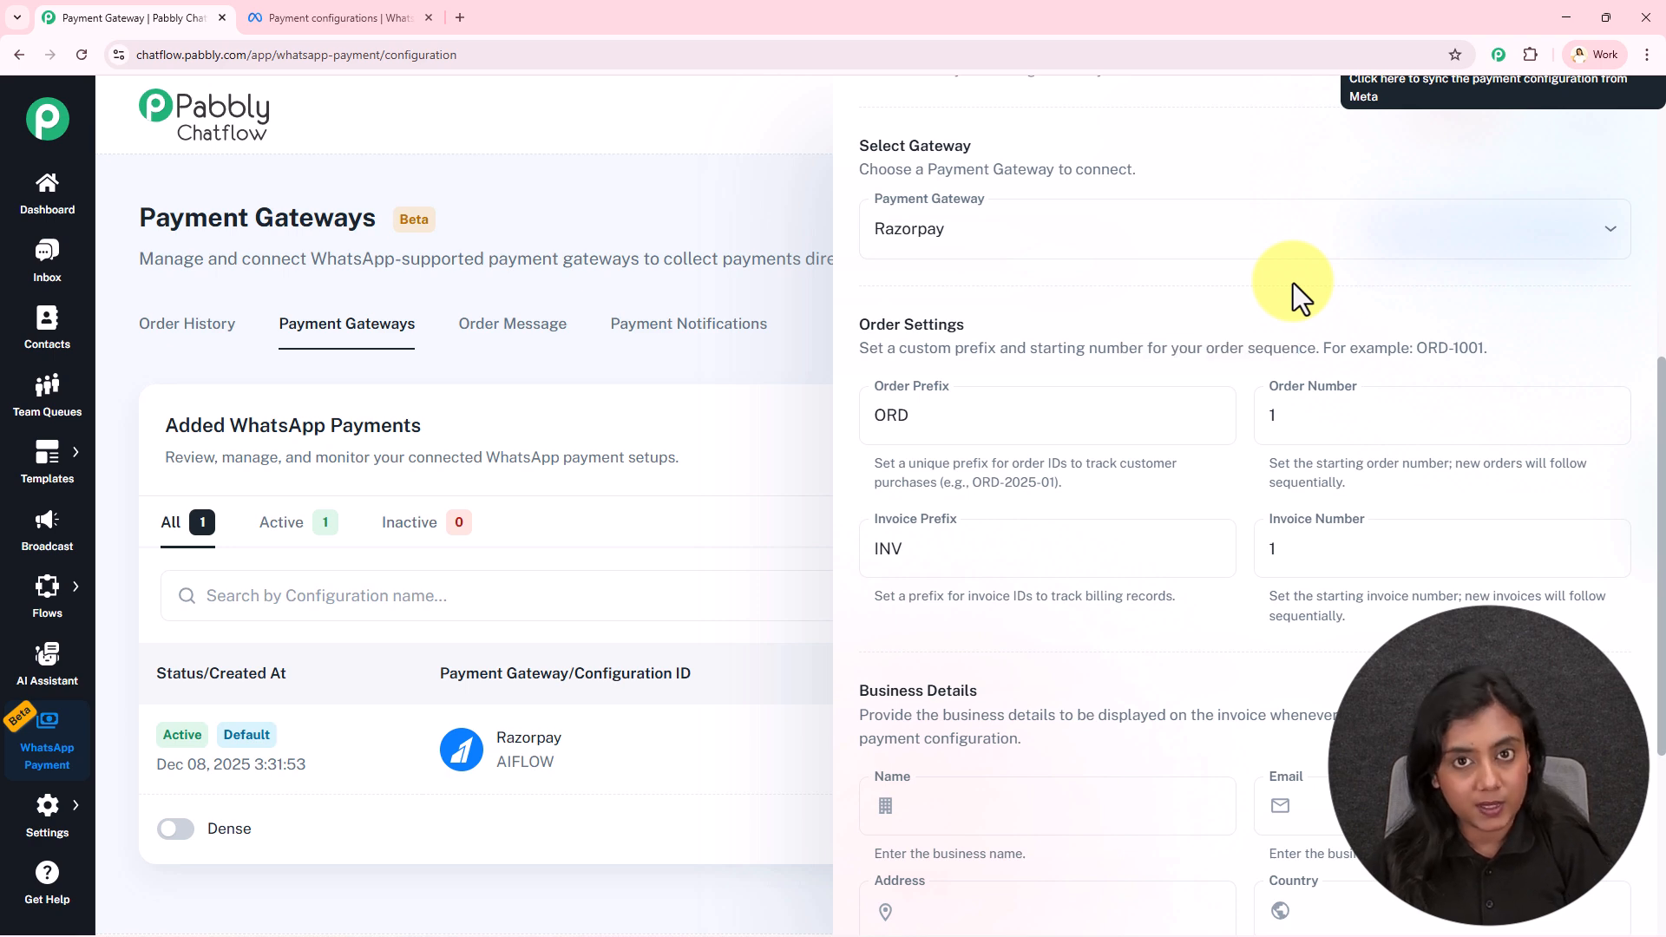
pyautogui.click(976, 417)
pyautogui.press('BackSpace')
pyautogui.press('BackSpace')
pyautogui.press('BackSpace')
pyautogui.write('PAB')
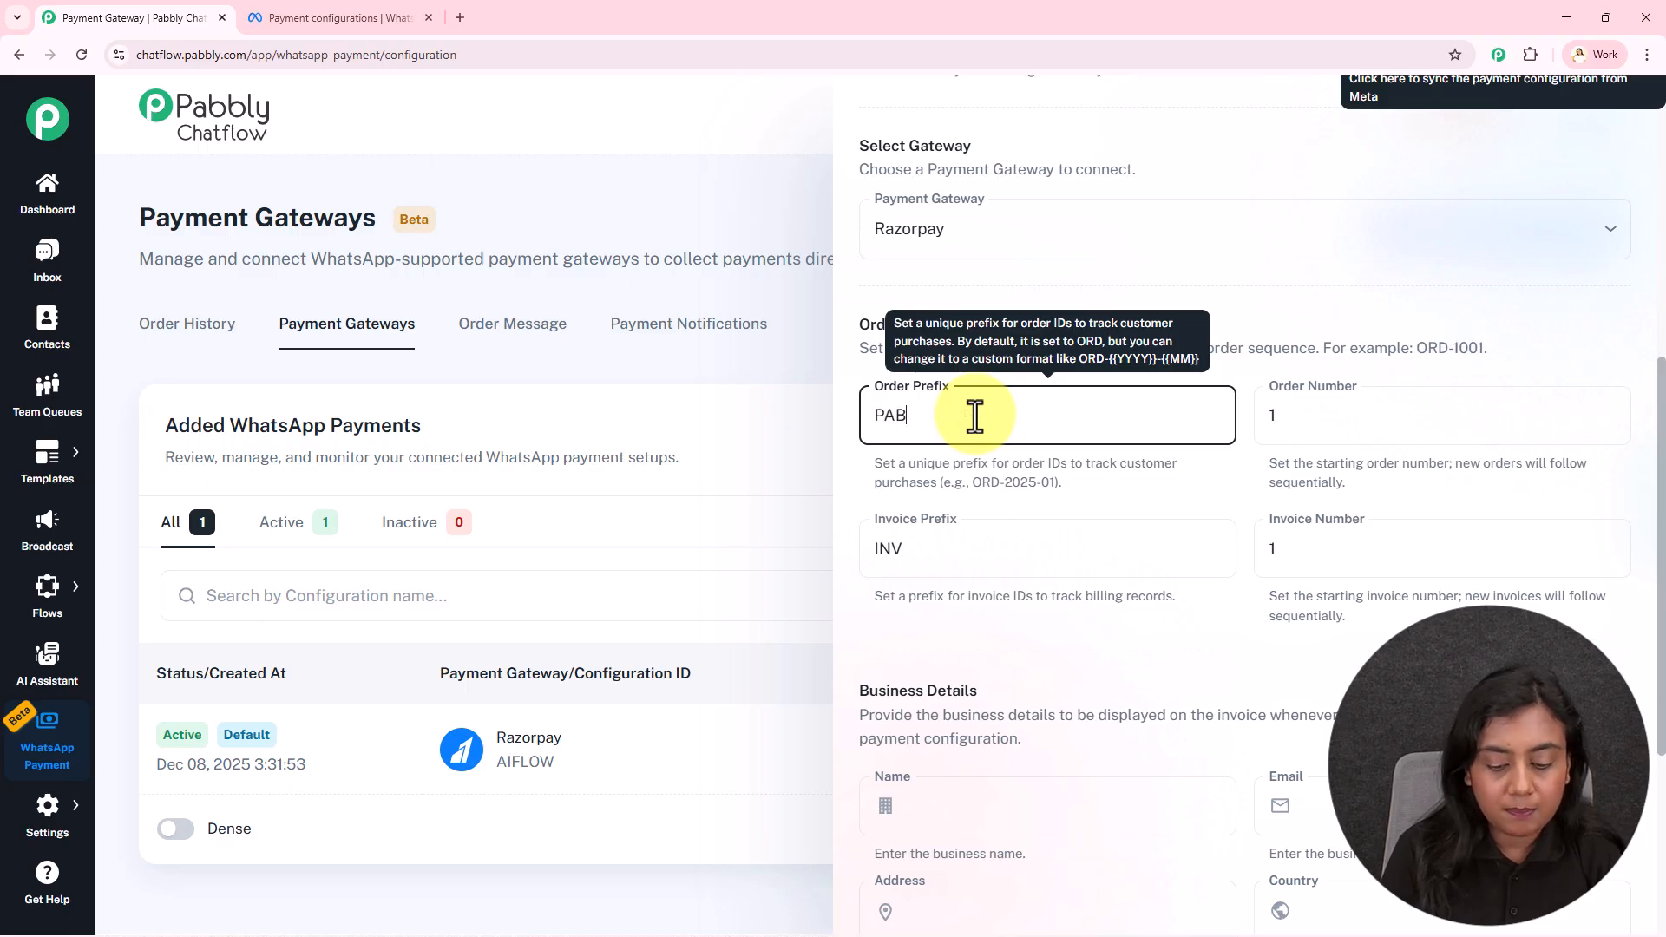
pyautogui.write('-2025')
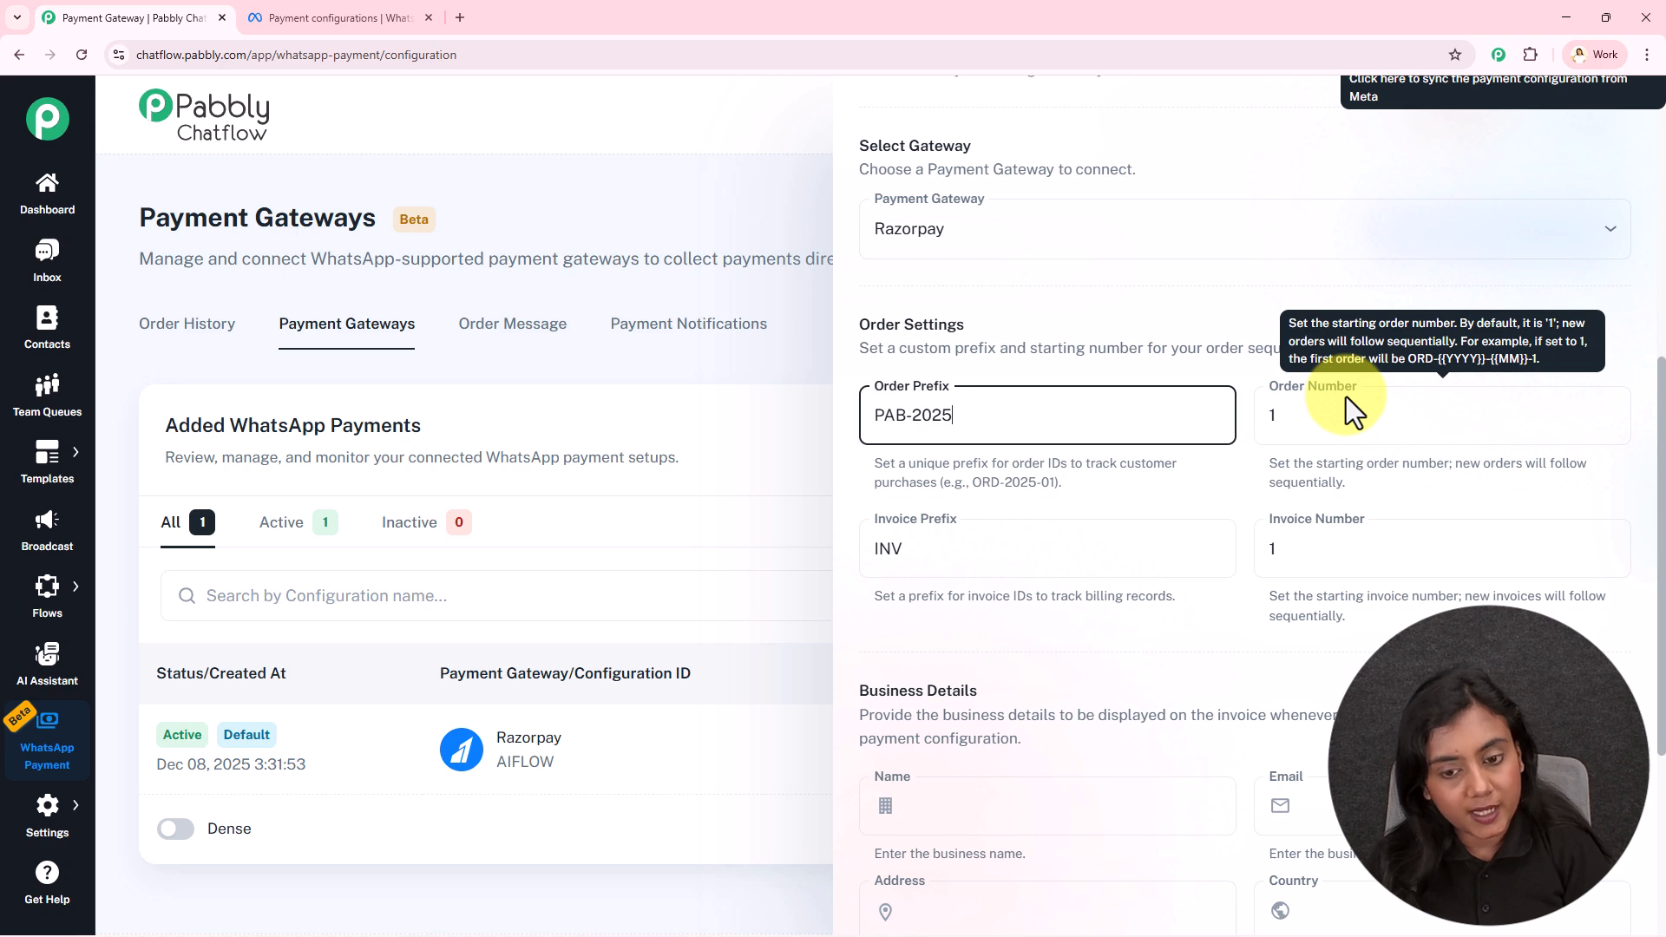
# Append -2025 to make the invoice prefix INV-2025
pyautogui.click(979, 543)
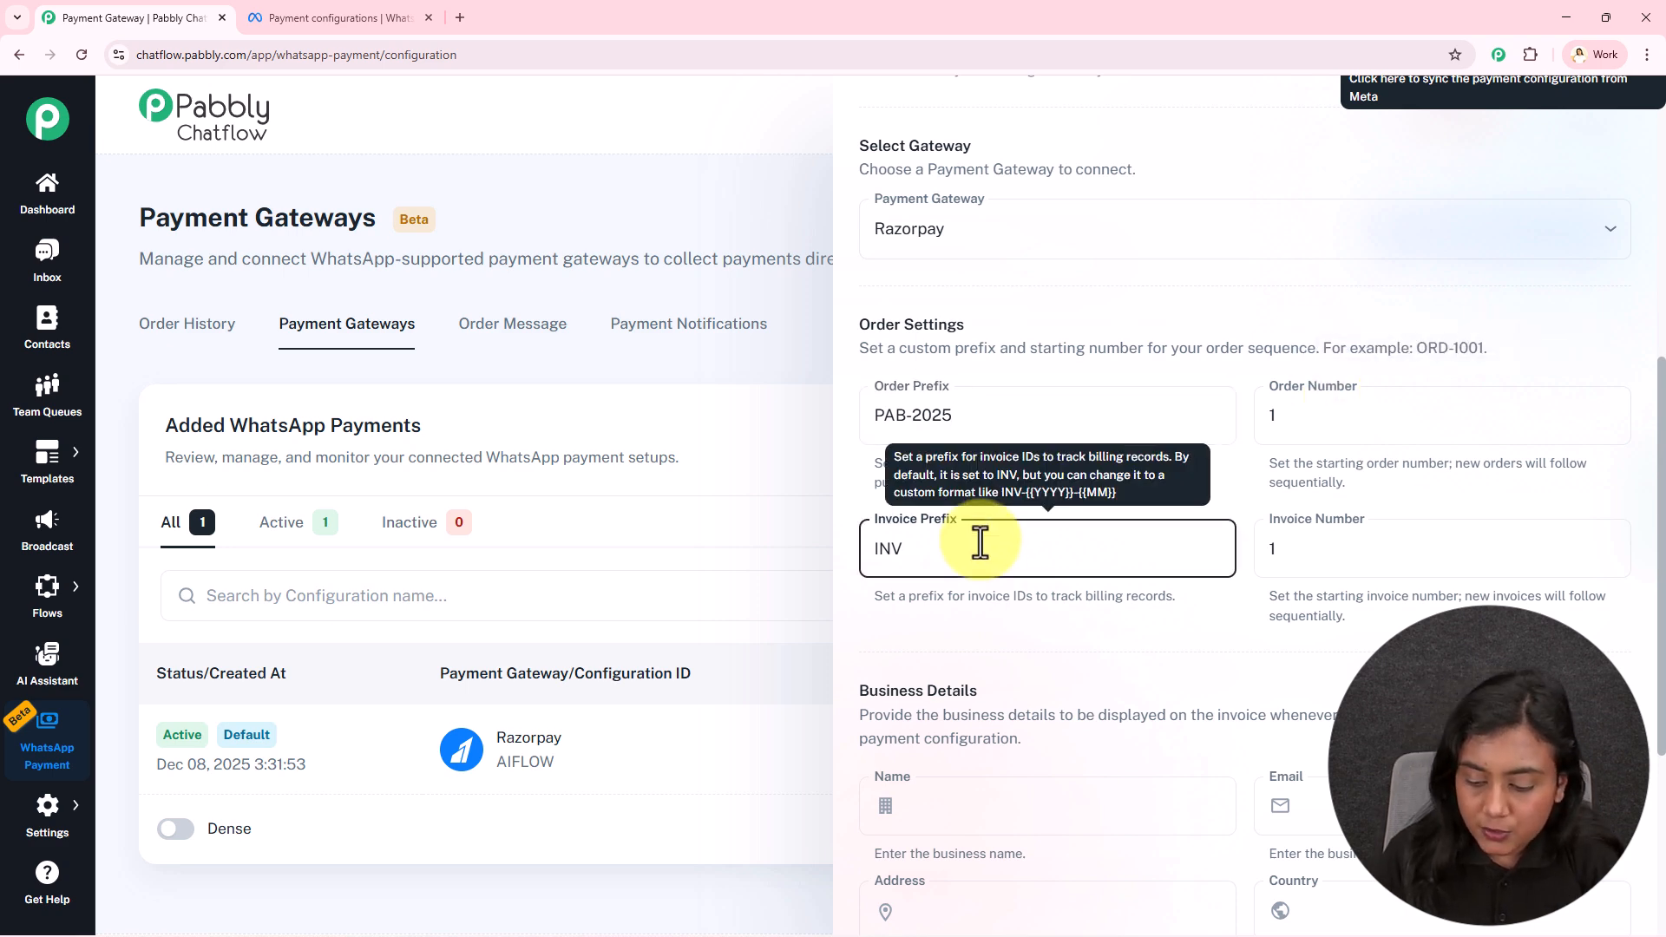
pyautogui.write('-2025')
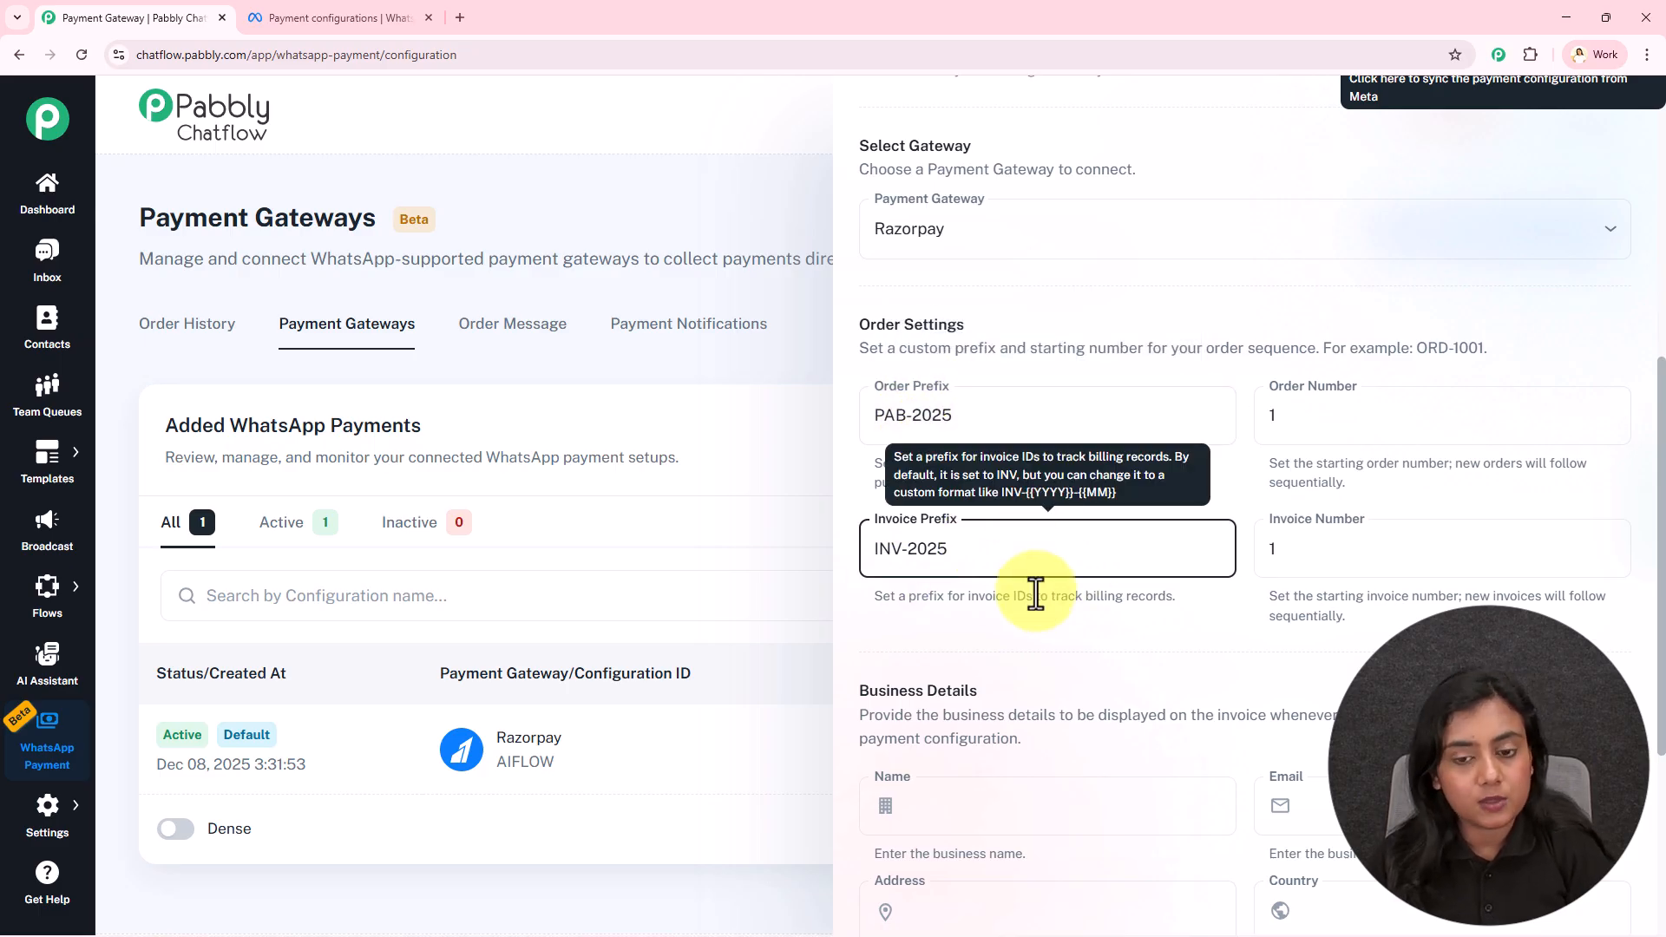
pyautogui.click(976, 420)
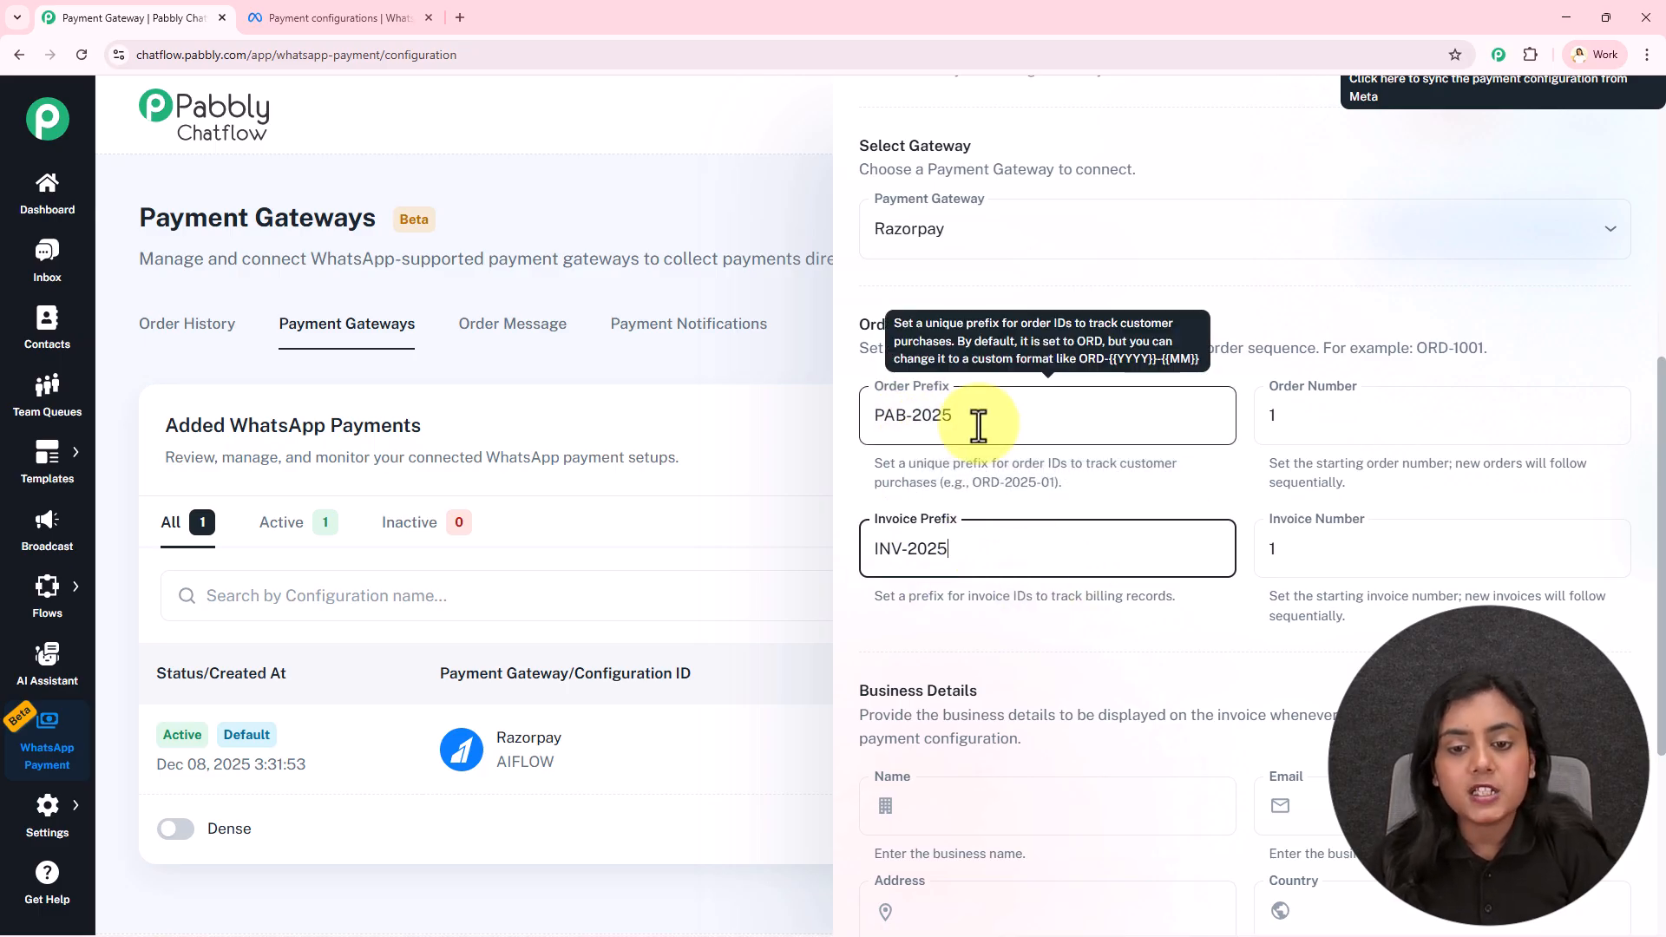
pyautogui.click(989, 557)
pyautogui.click(1135, 601)
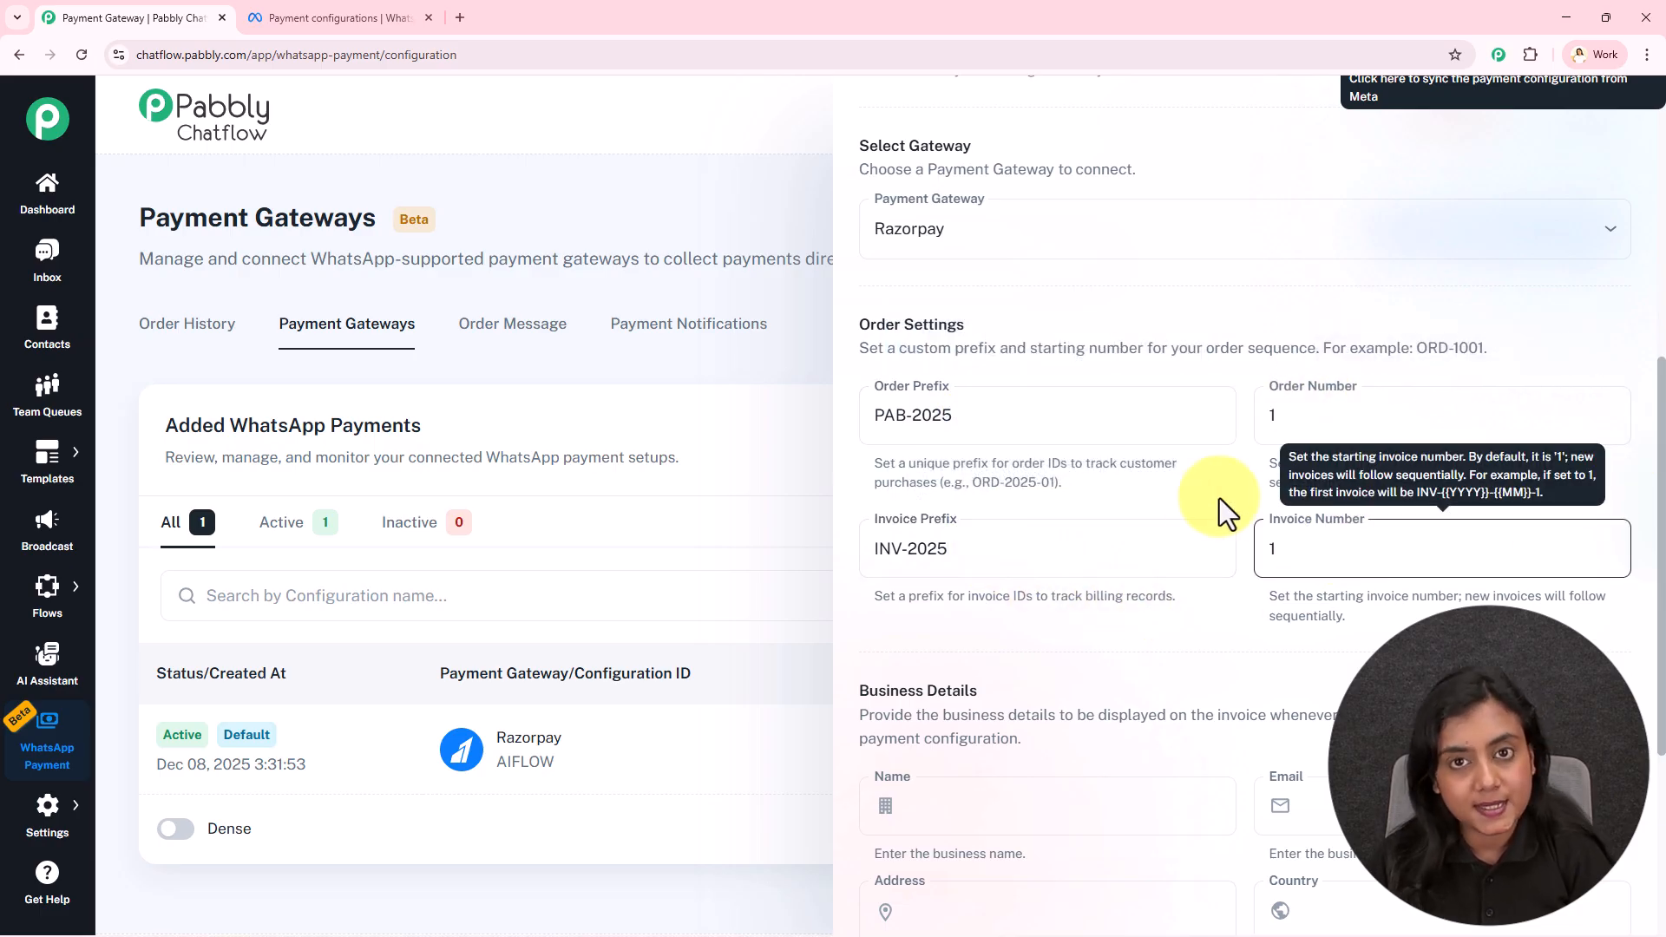
# Try 100 as the starting order number, then revert it to 1
pyautogui.moveTo(1270, 463); pyautogui.dragTo(1562, 488)
pyautogui.click(1563, 486)
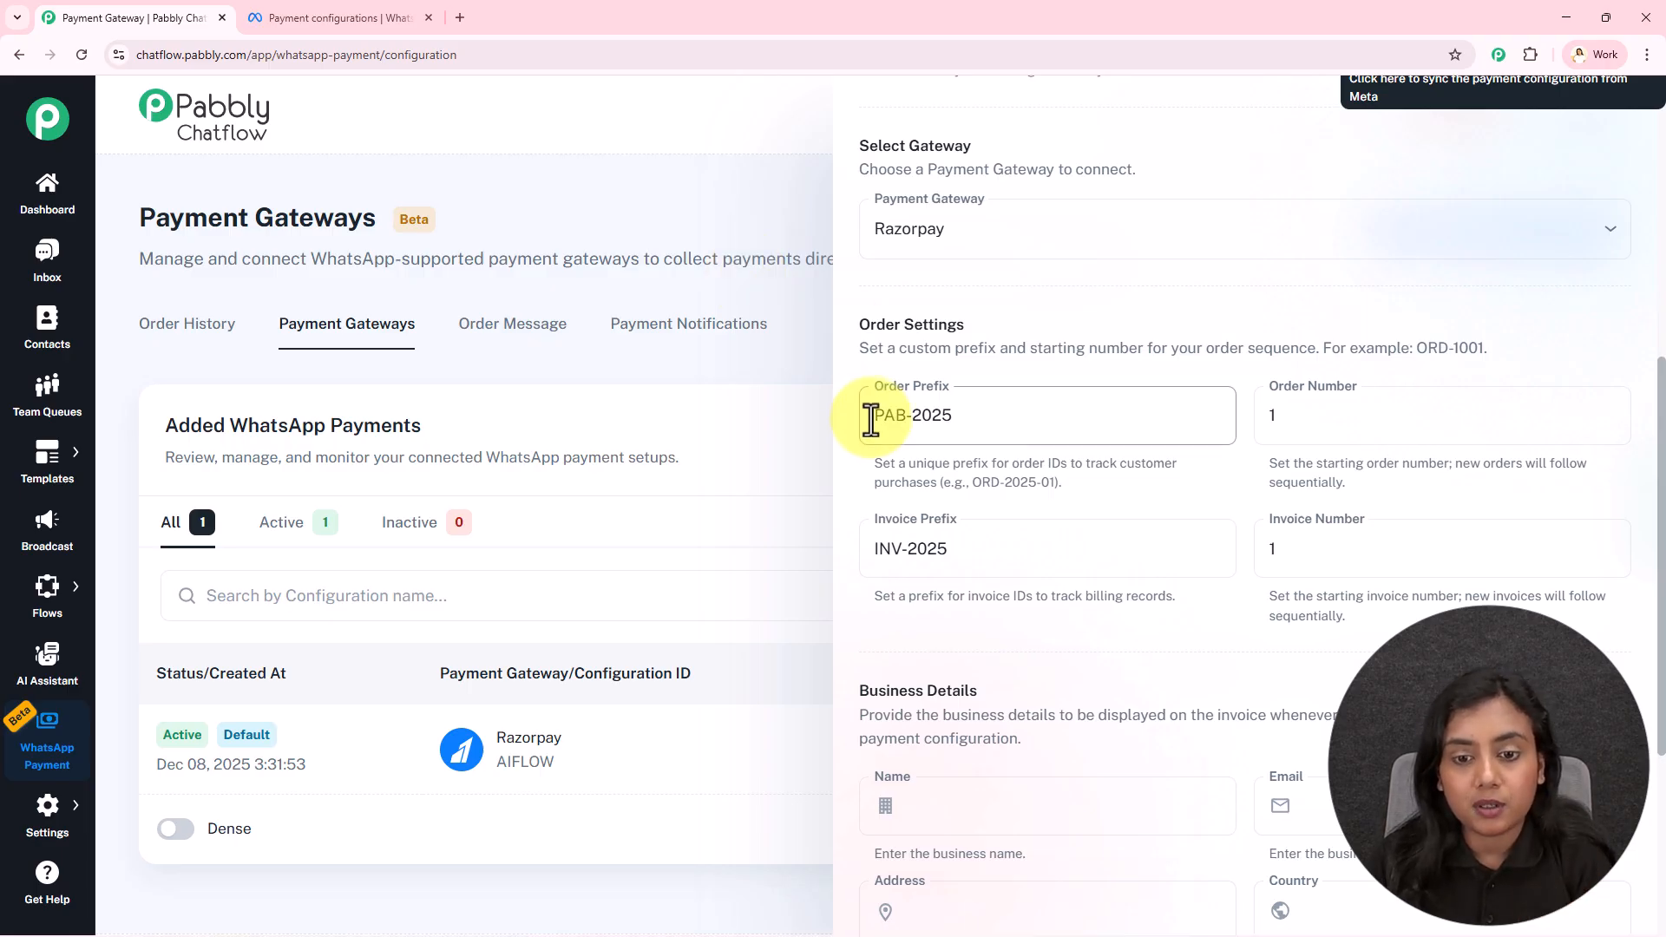
pyautogui.moveTo(919, 420)
pyautogui.moveTo(1301, 420)
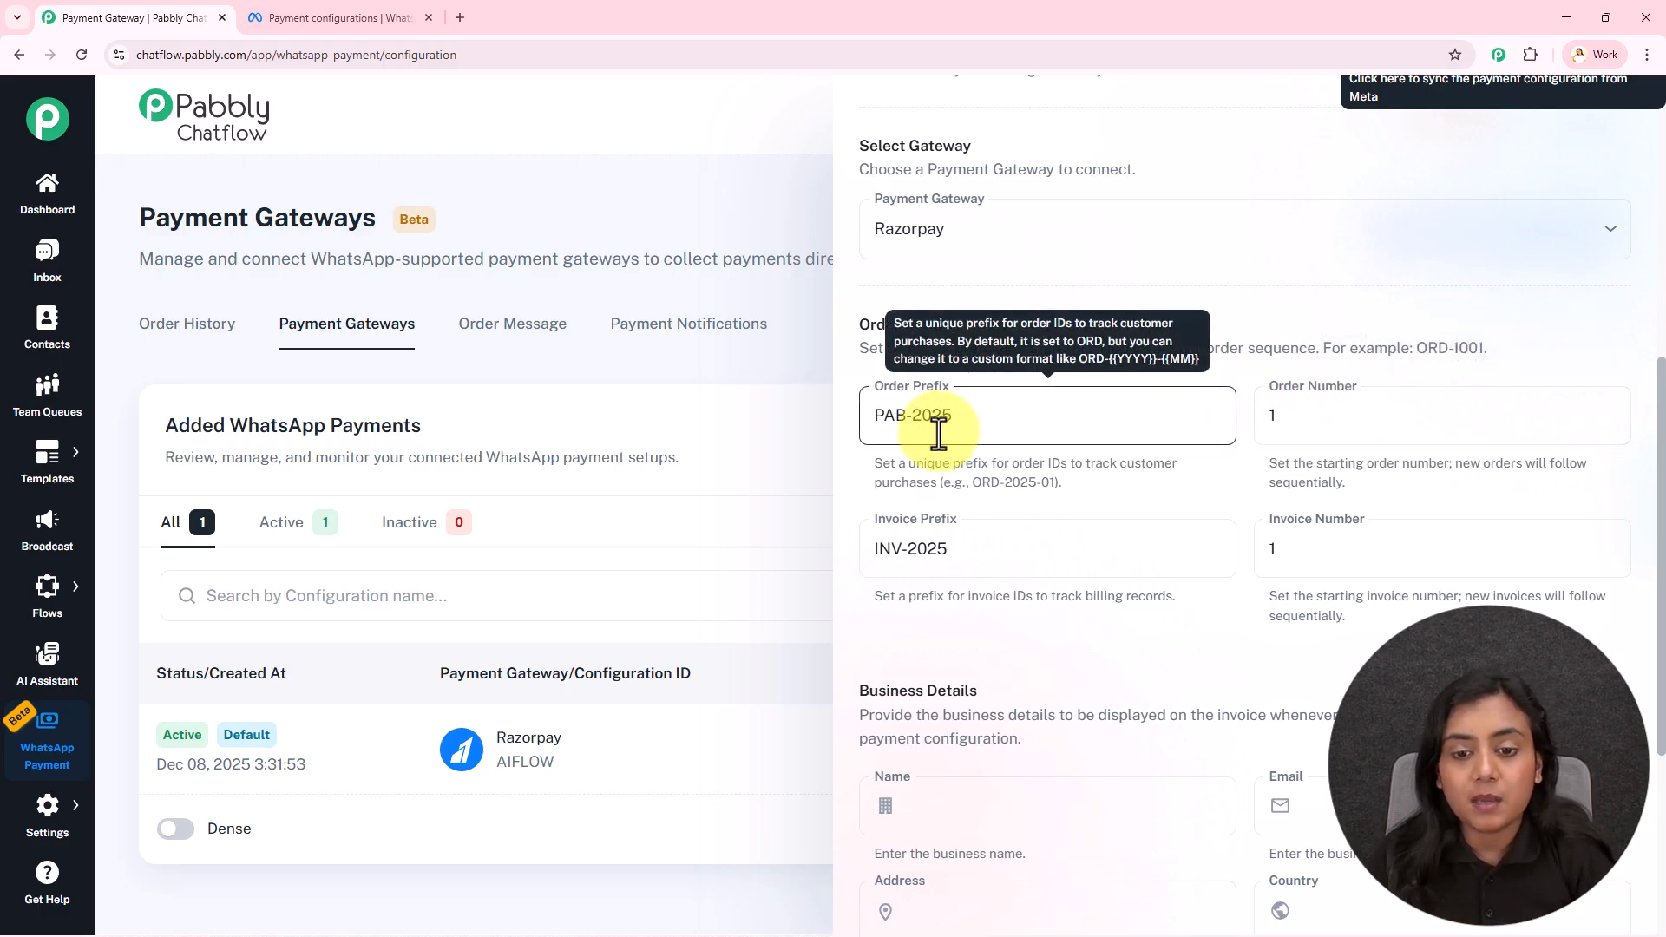
pyautogui.click(1314, 420)
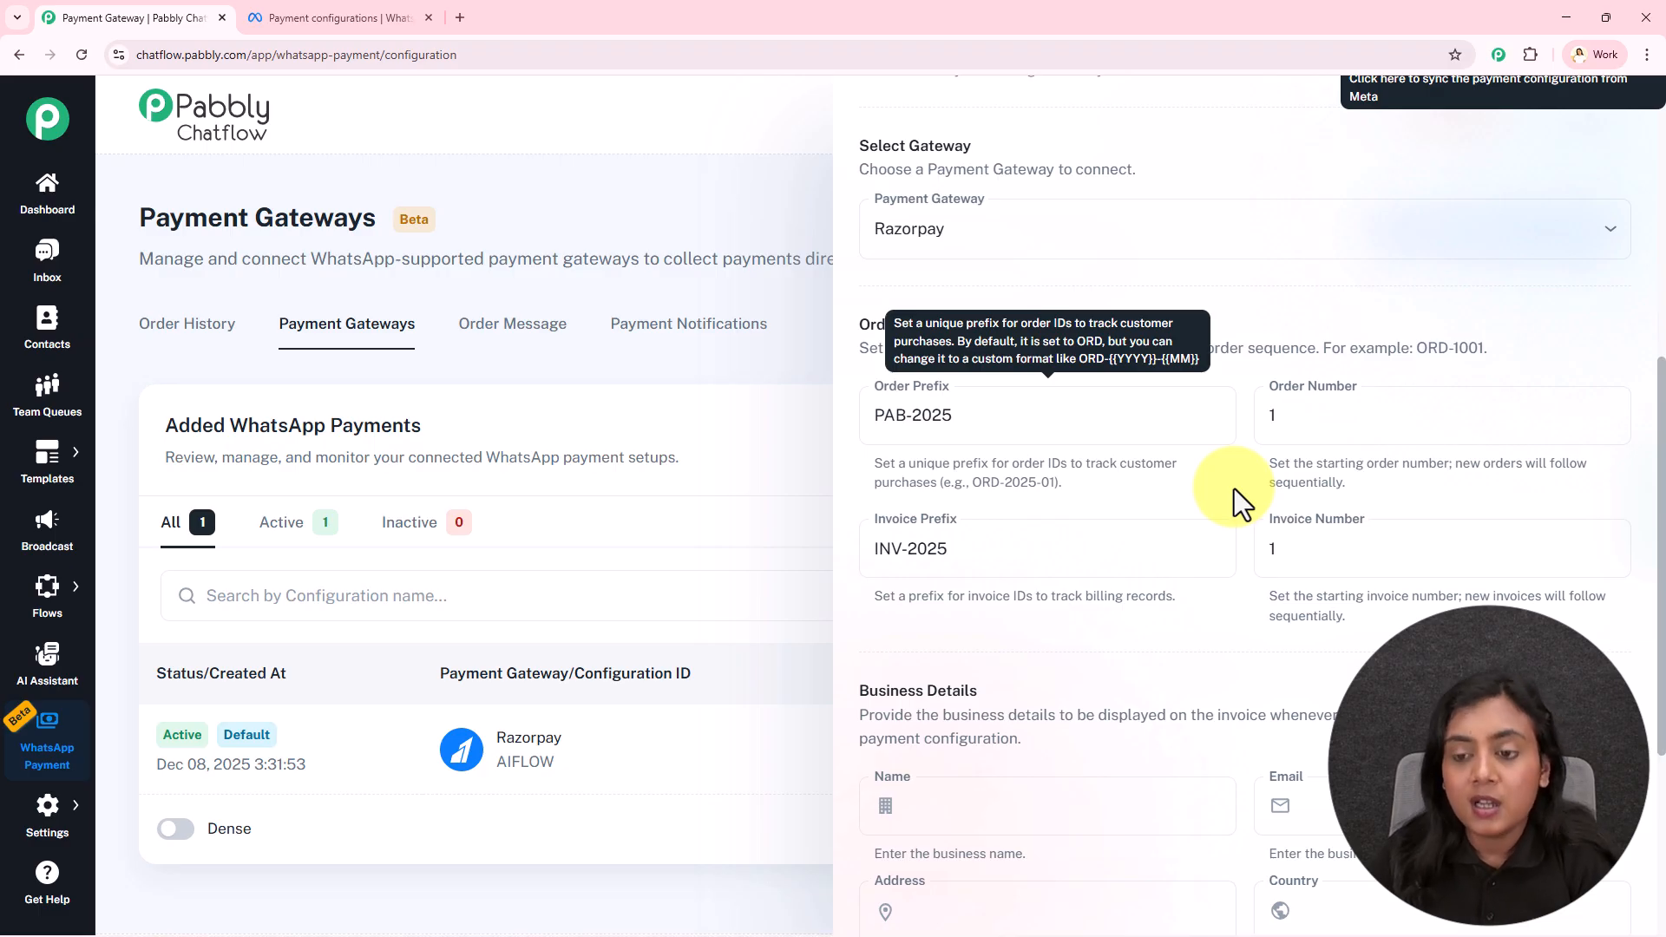
pyautogui.click(1362, 413)
pyautogui.write('00')
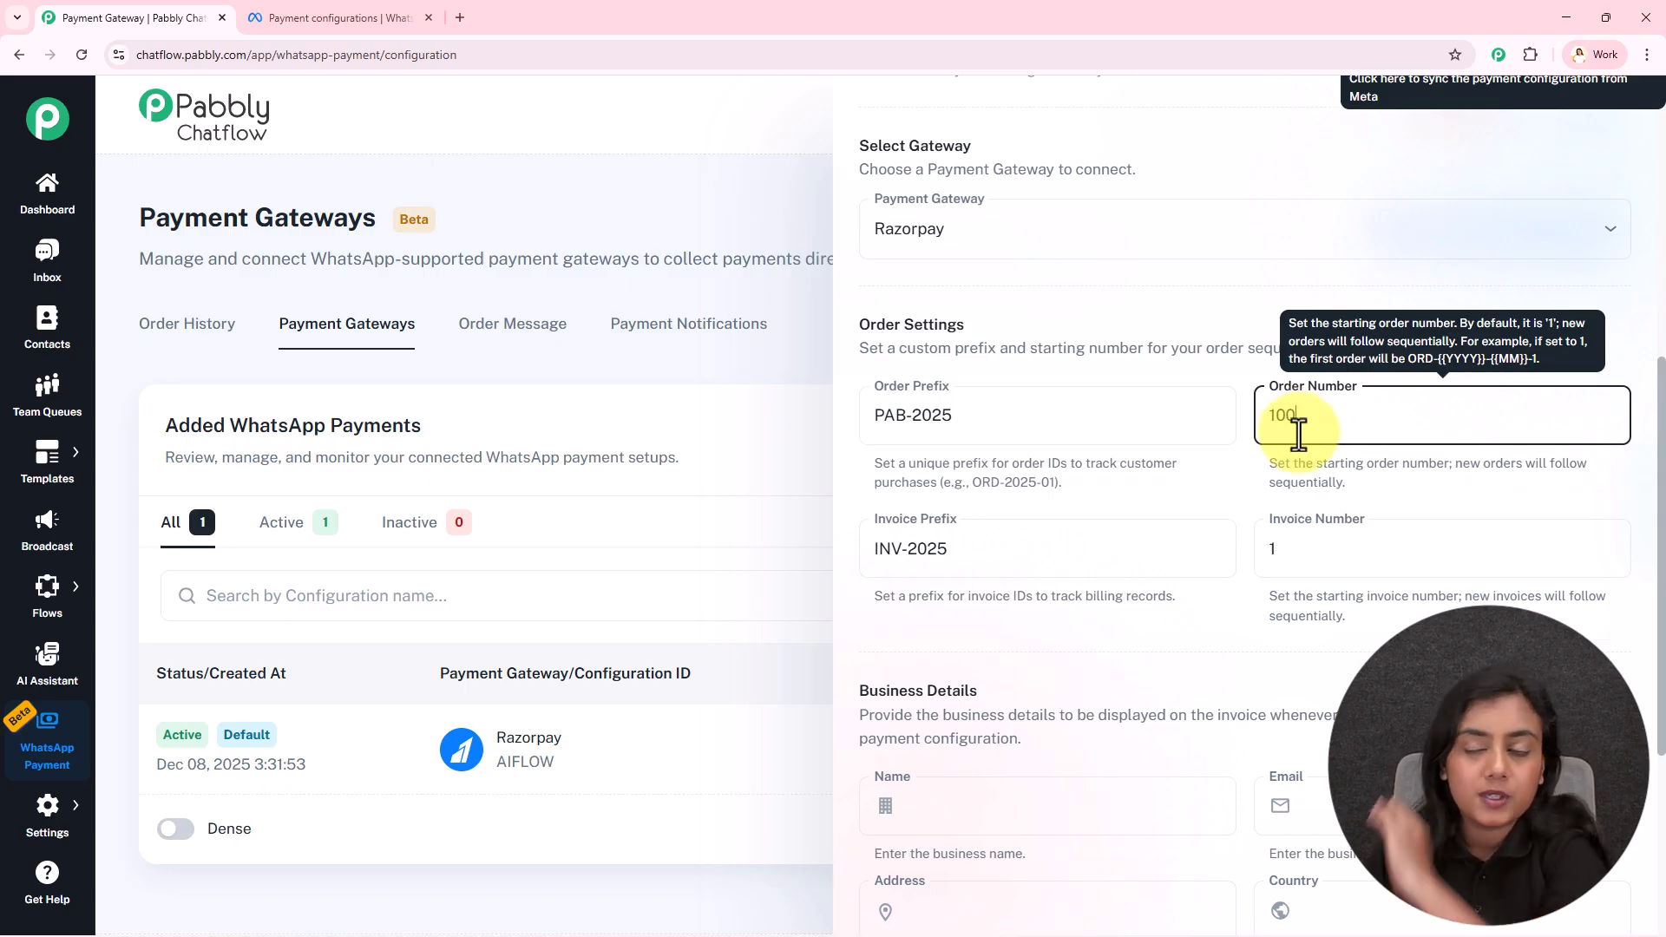
pyautogui.press('BackSpace')
pyautogui.press('BackSpace')
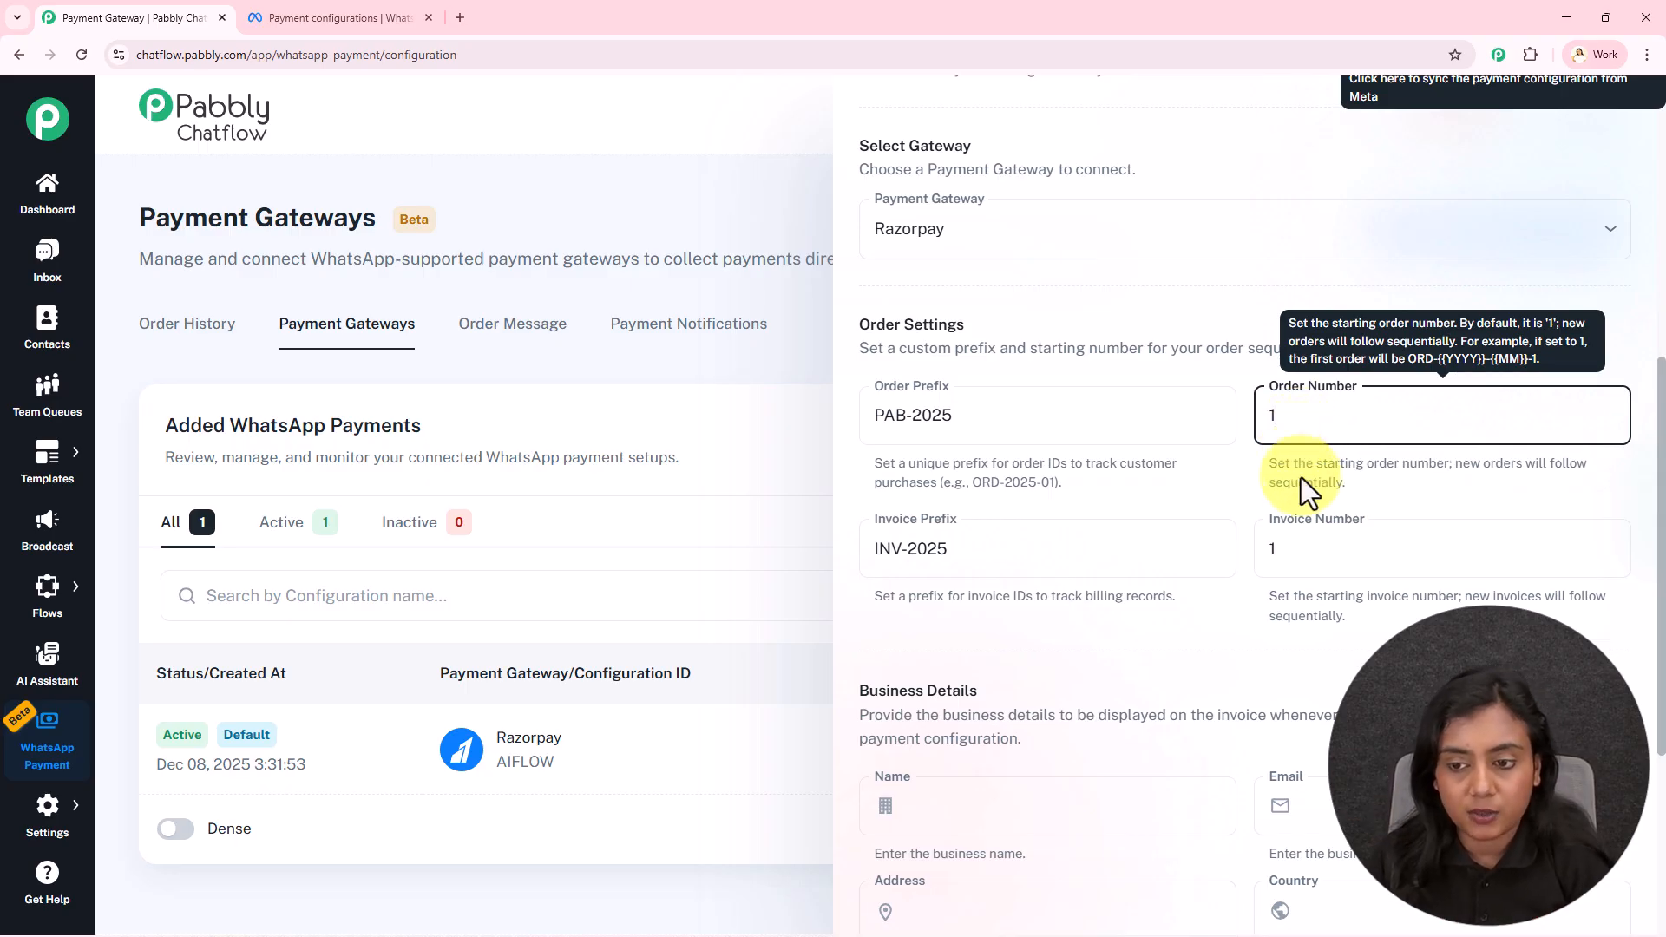
pyautogui.click(1300, 472)
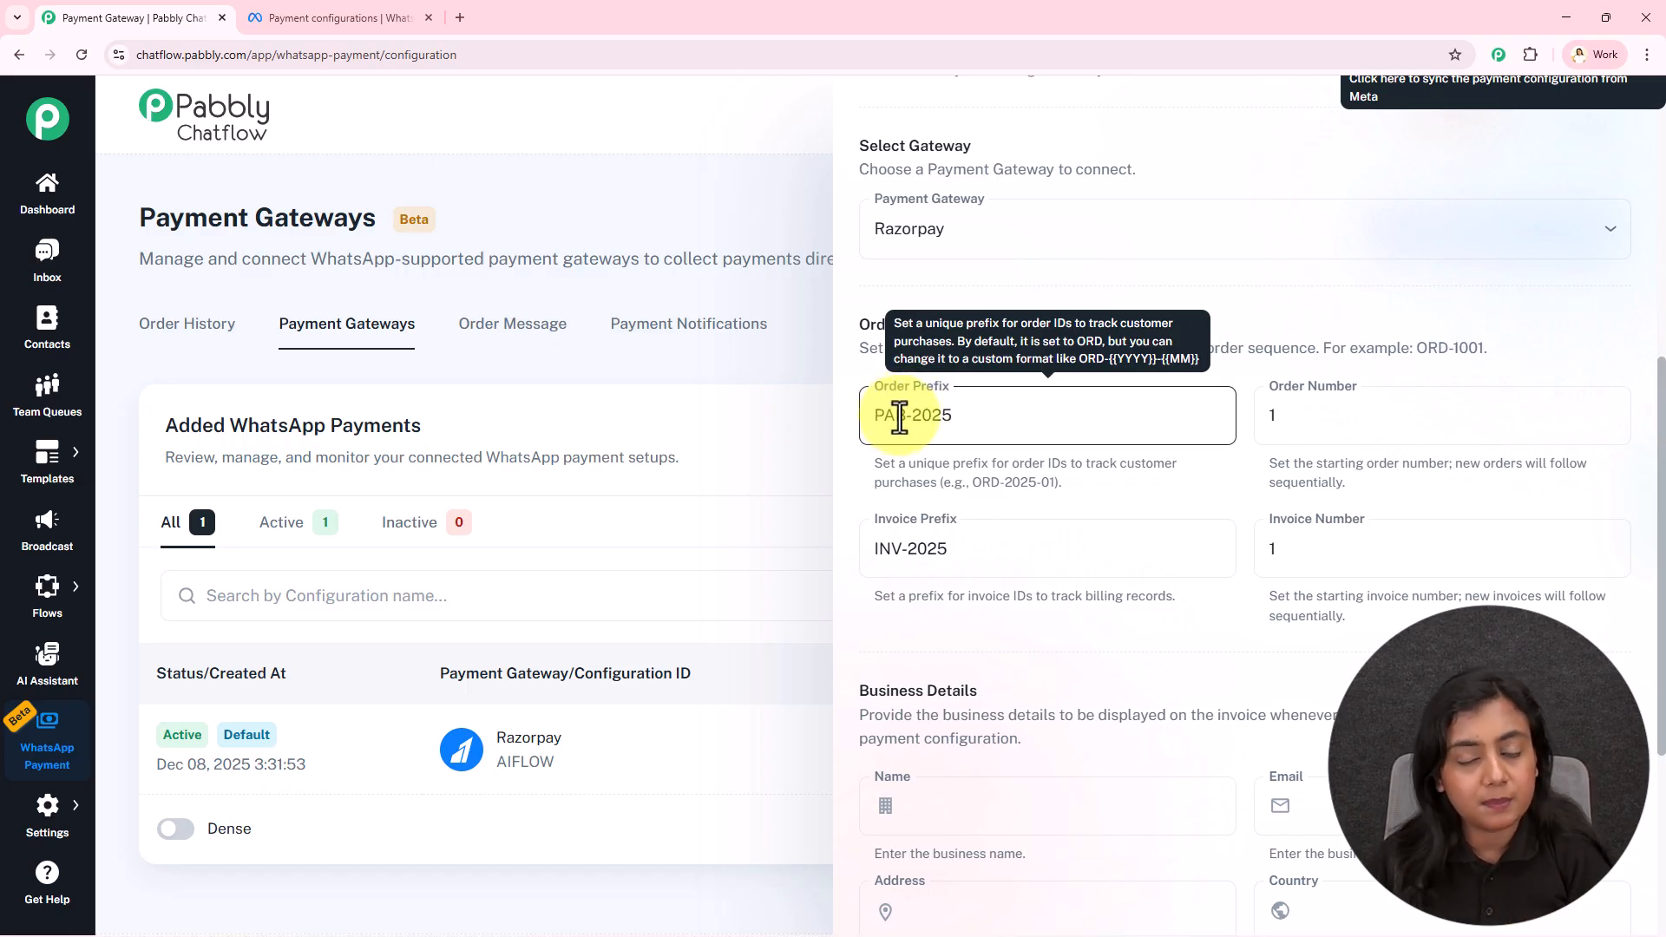
pyautogui.scroll(-5, 1267, 512)
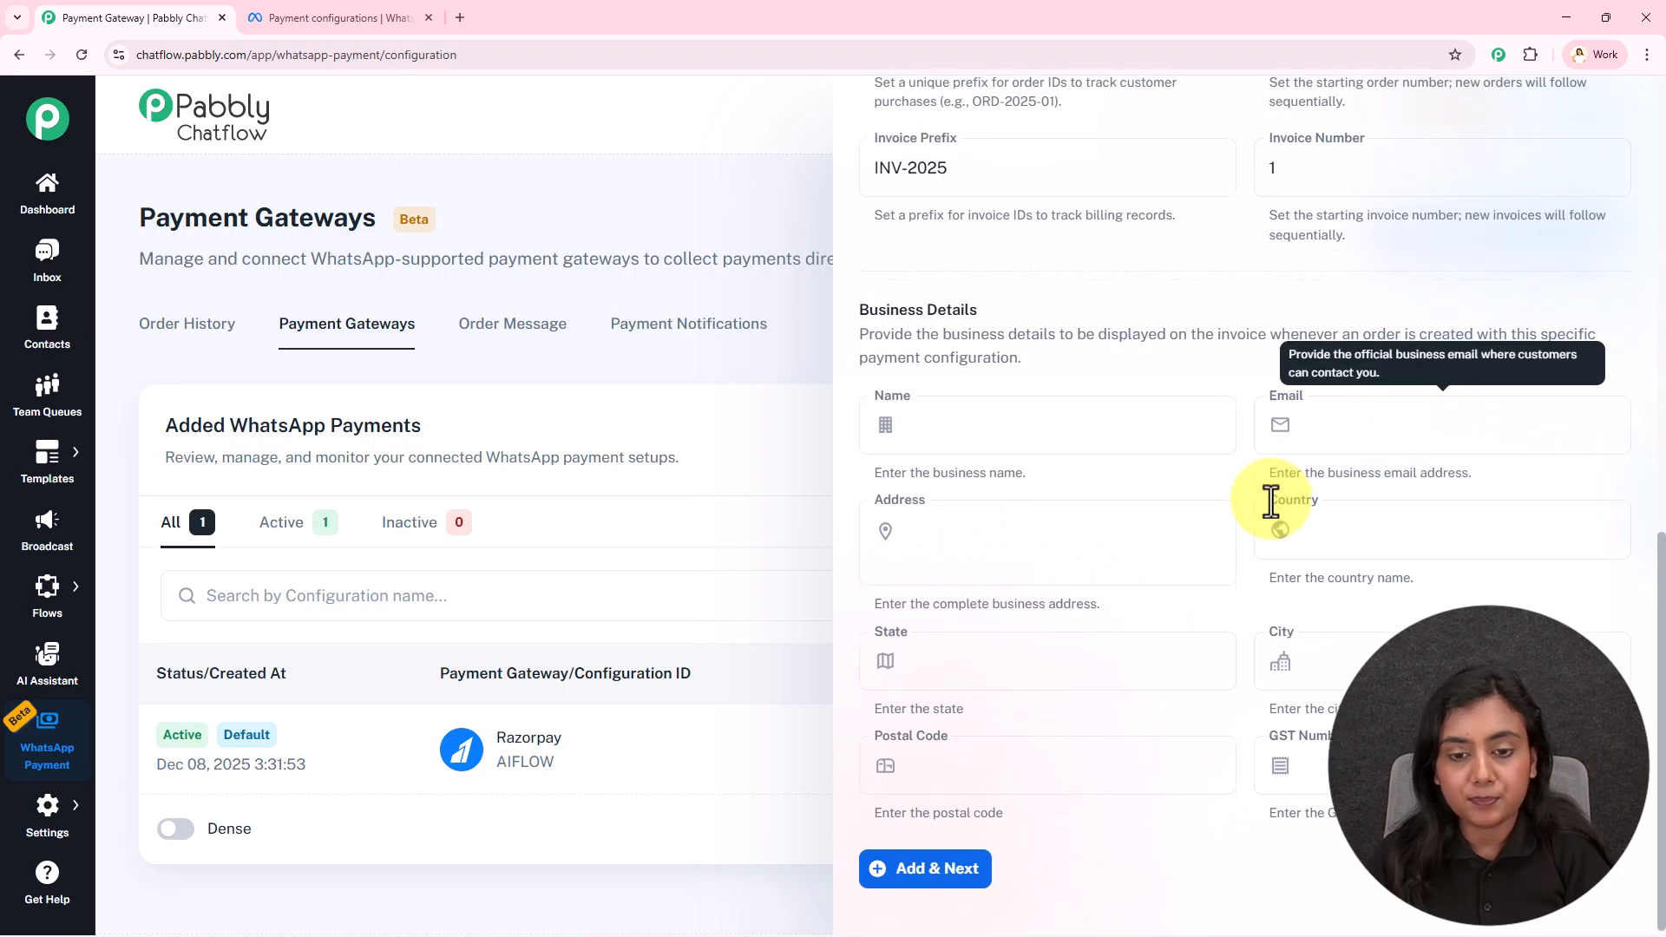
pyautogui.moveTo(861, 305); pyautogui.dragTo(1008, 302)
pyautogui.click(1076, 294)
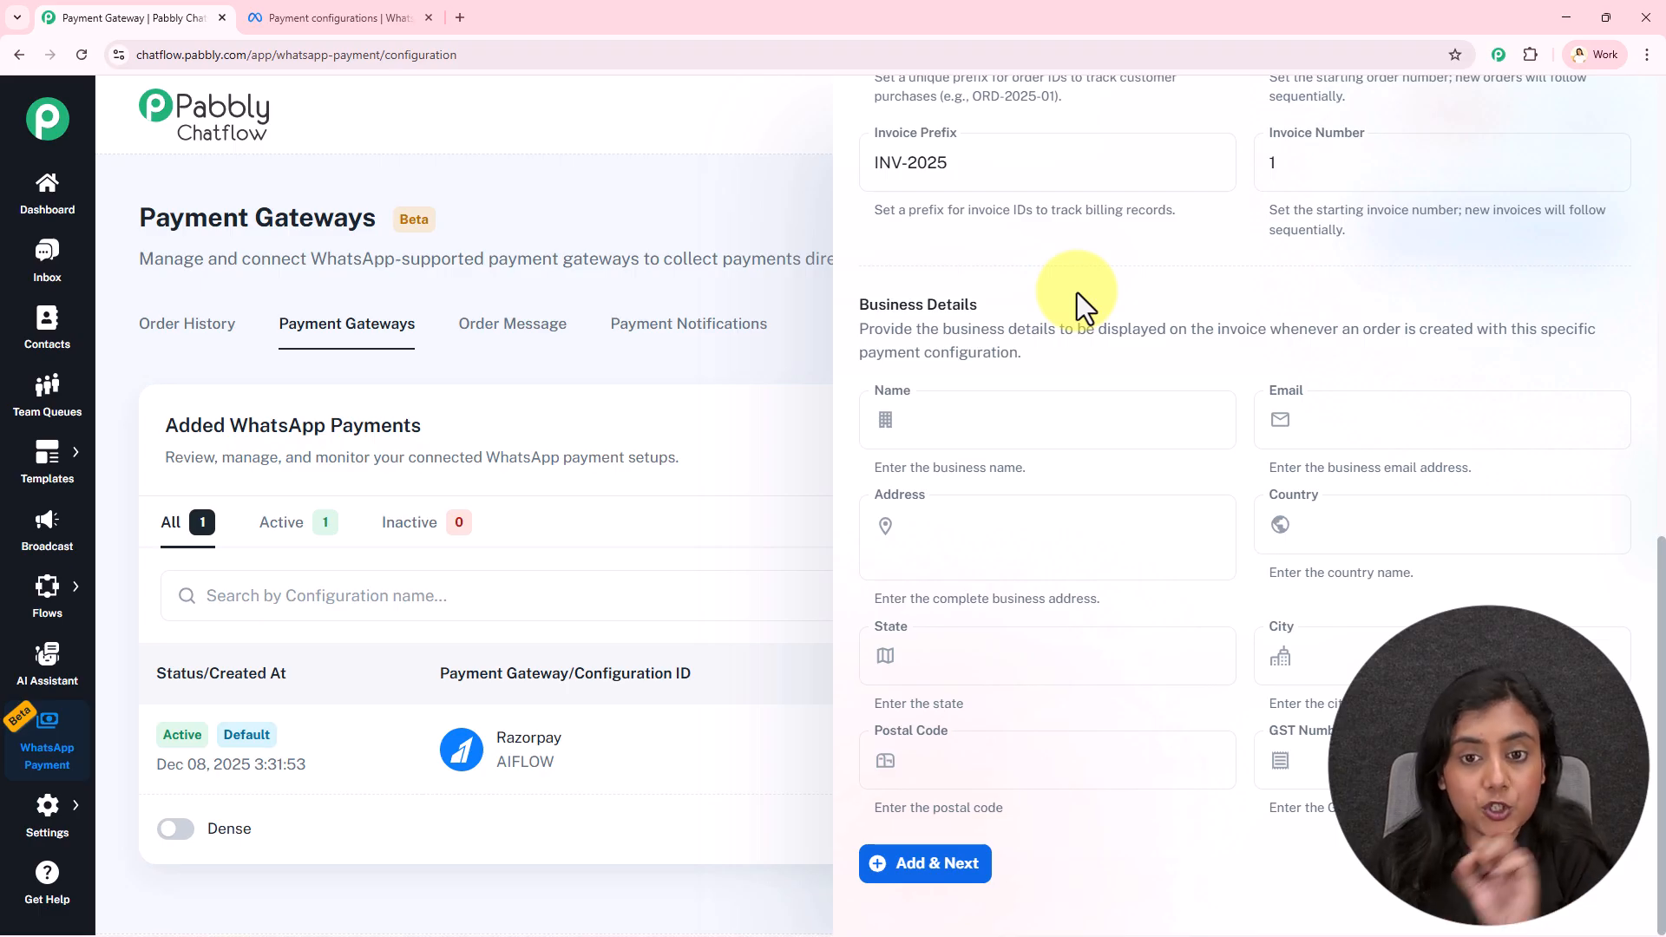
pyautogui.moveTo(891, 329); pyautogui.dragTo(1247, 352)
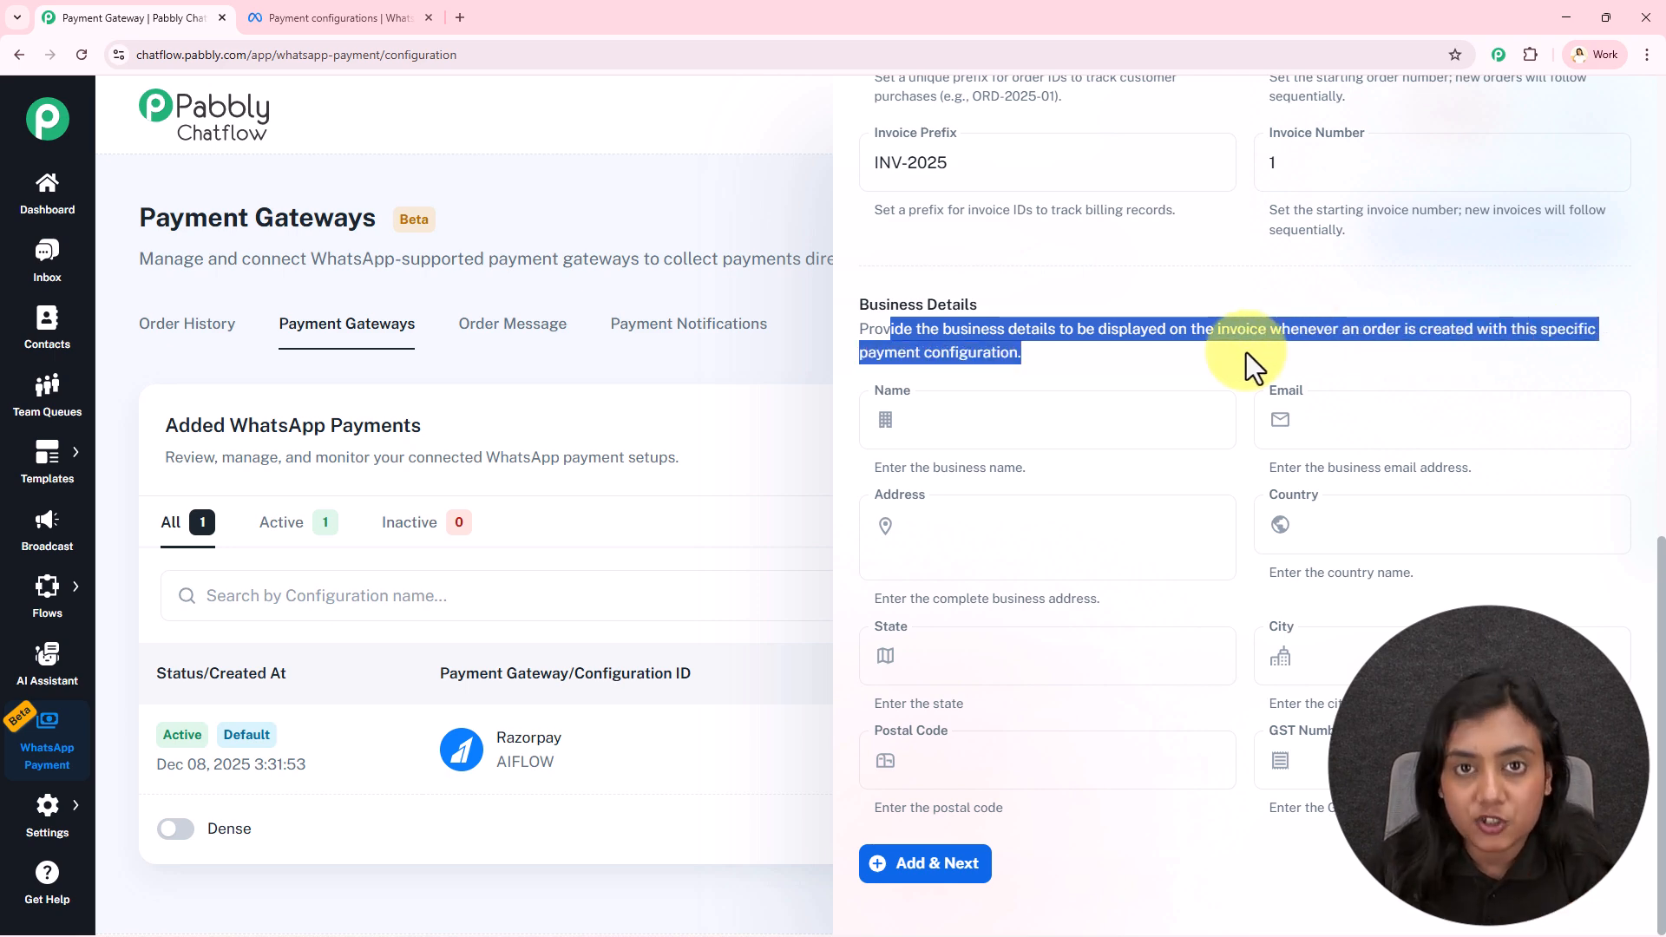
pyautogui.click(1247, 352)
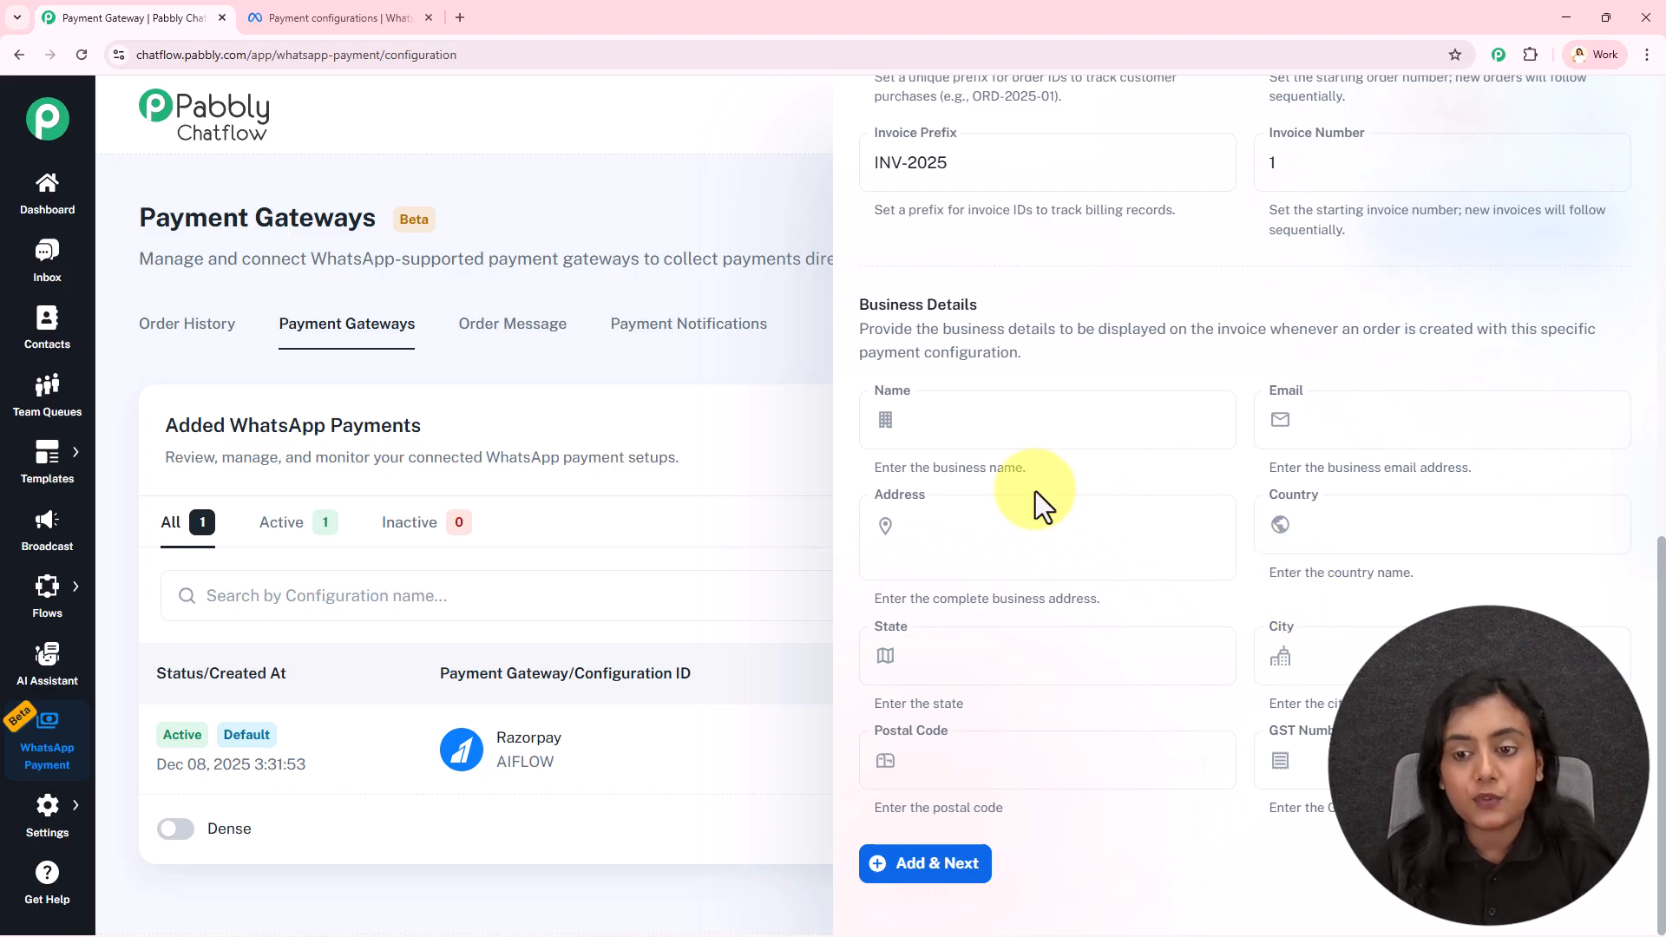
# Enter the business name and the business e-mail address
pyautogui.click(1081, 420)
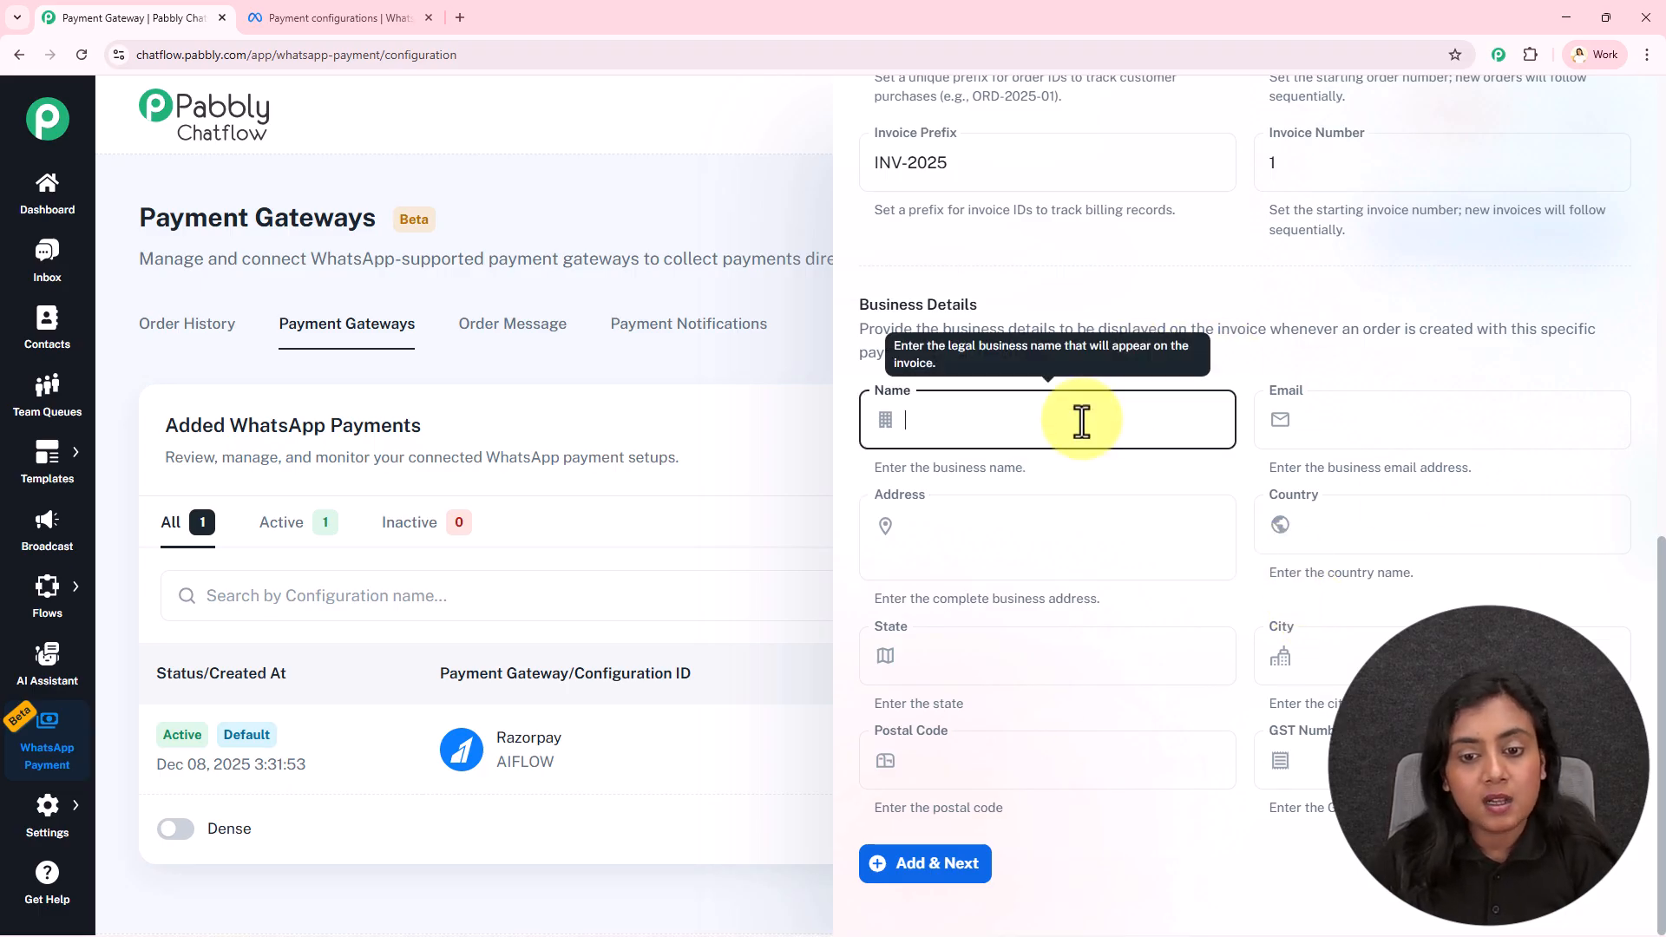
pyautogui.write('nEW')
pyautogui.press('BackSpace')
pyautogui.press('BackSpace')
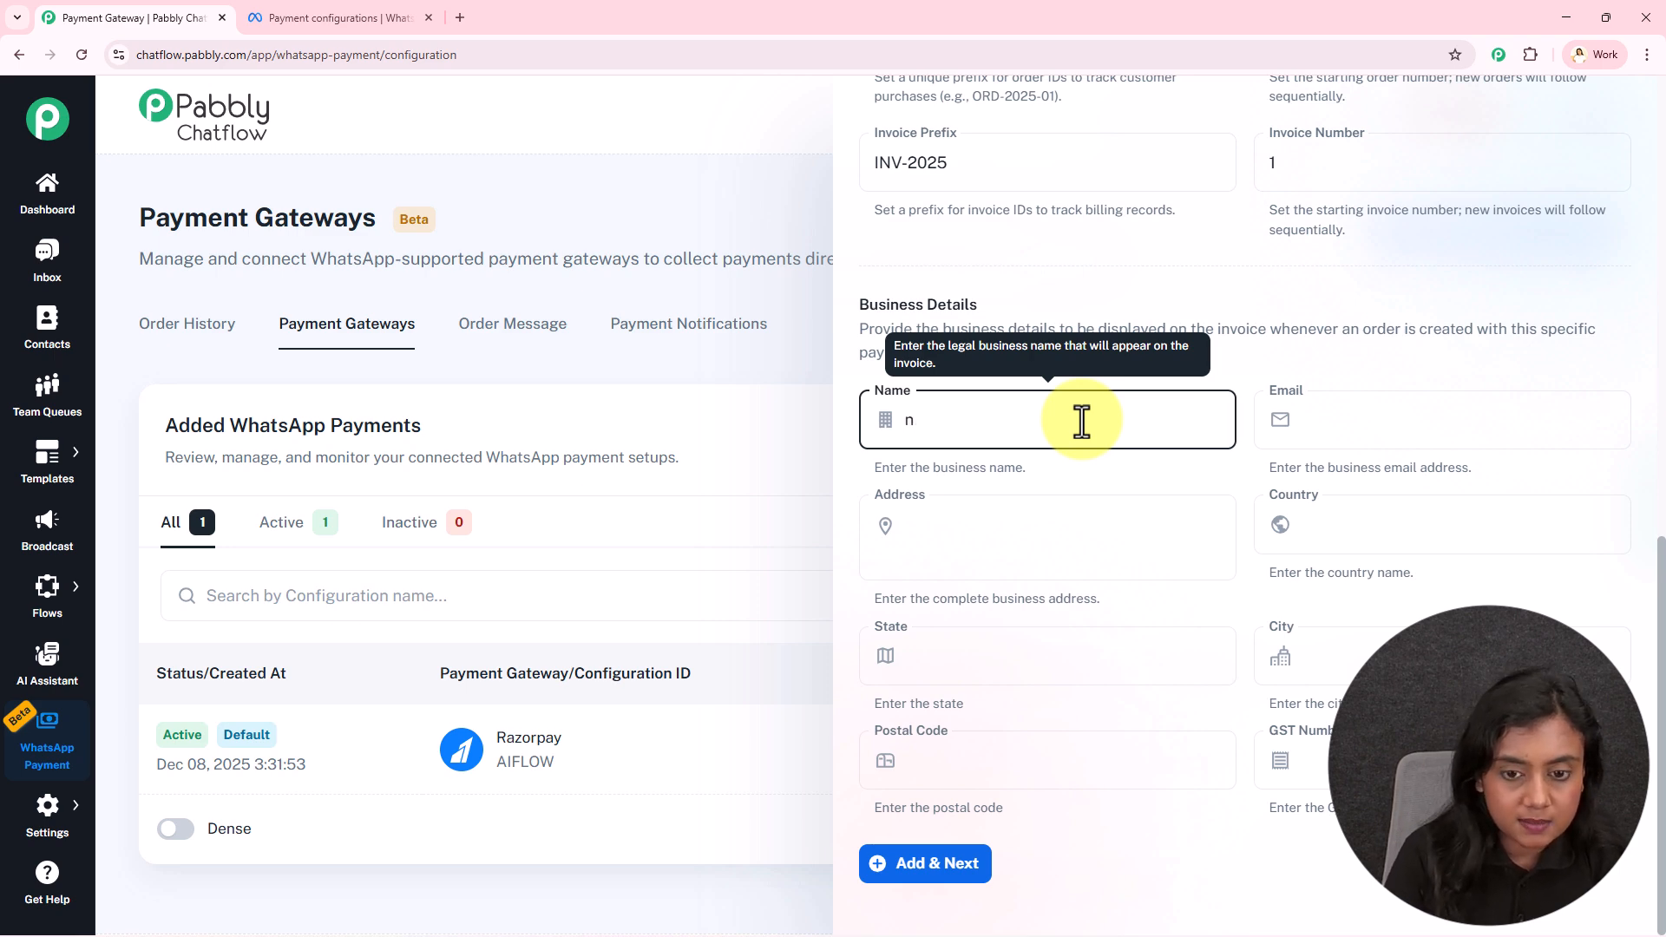
pyautogui.click(1481, 428)
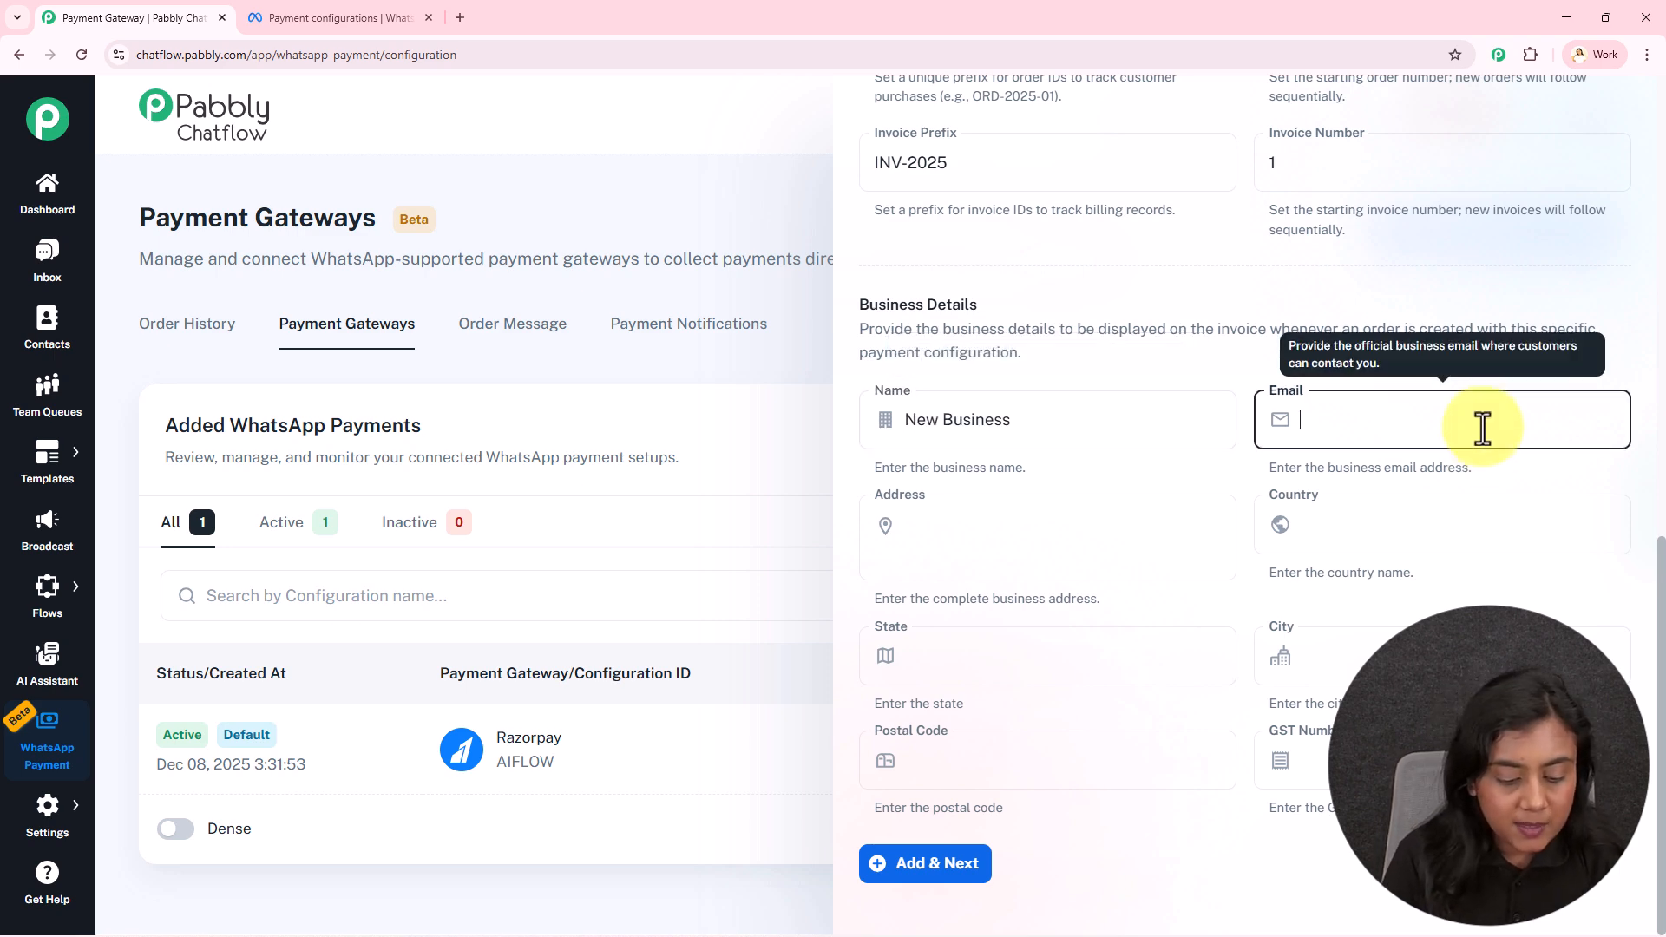
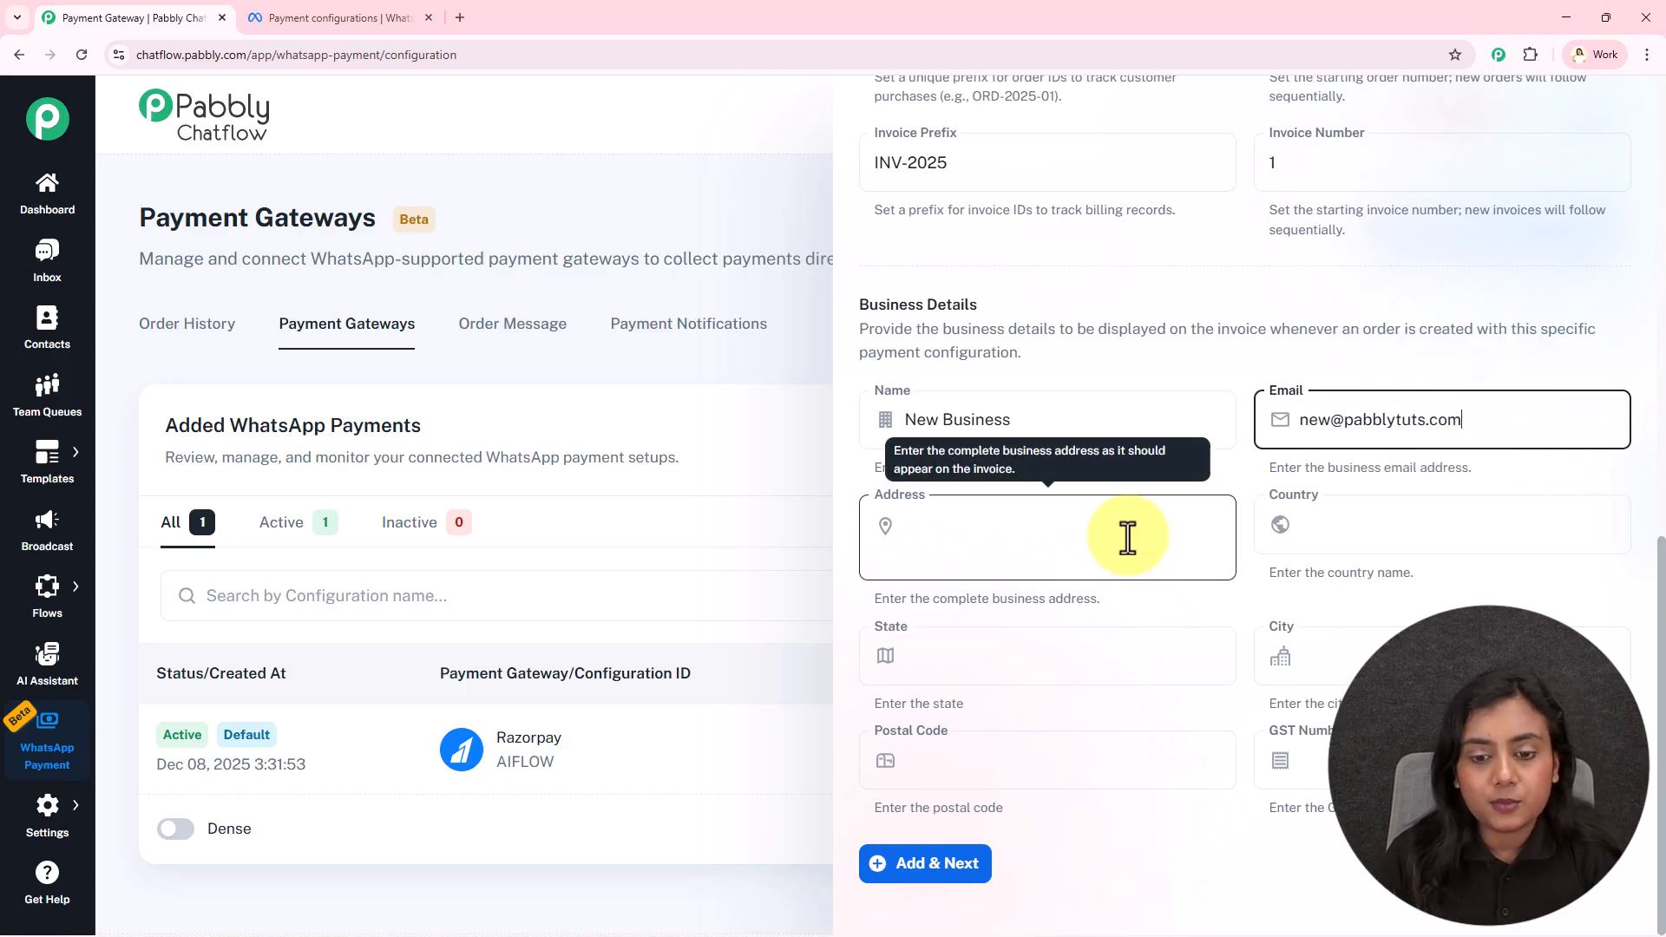
# Fill in the business street address, country India and state Madhya Pradesh
pyautogui.click(1129, 540)
pyautogui.write('123')
pyautogui.write(', New City')
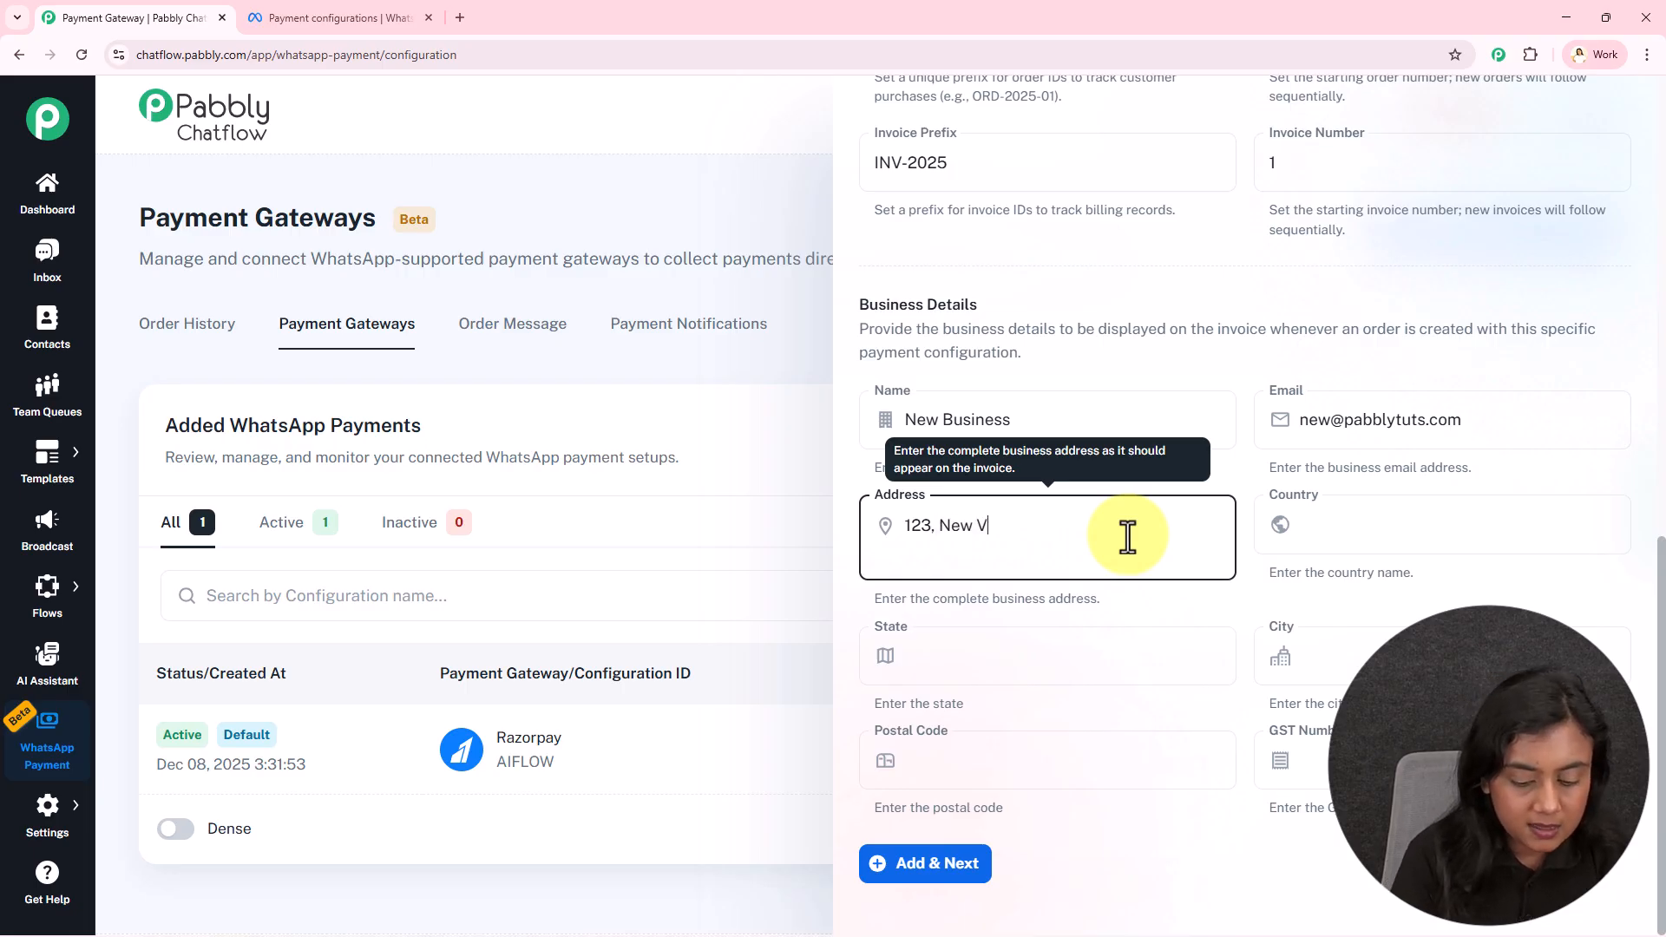
pyautogui.click(1328, 514)
pyautogui.write('India')
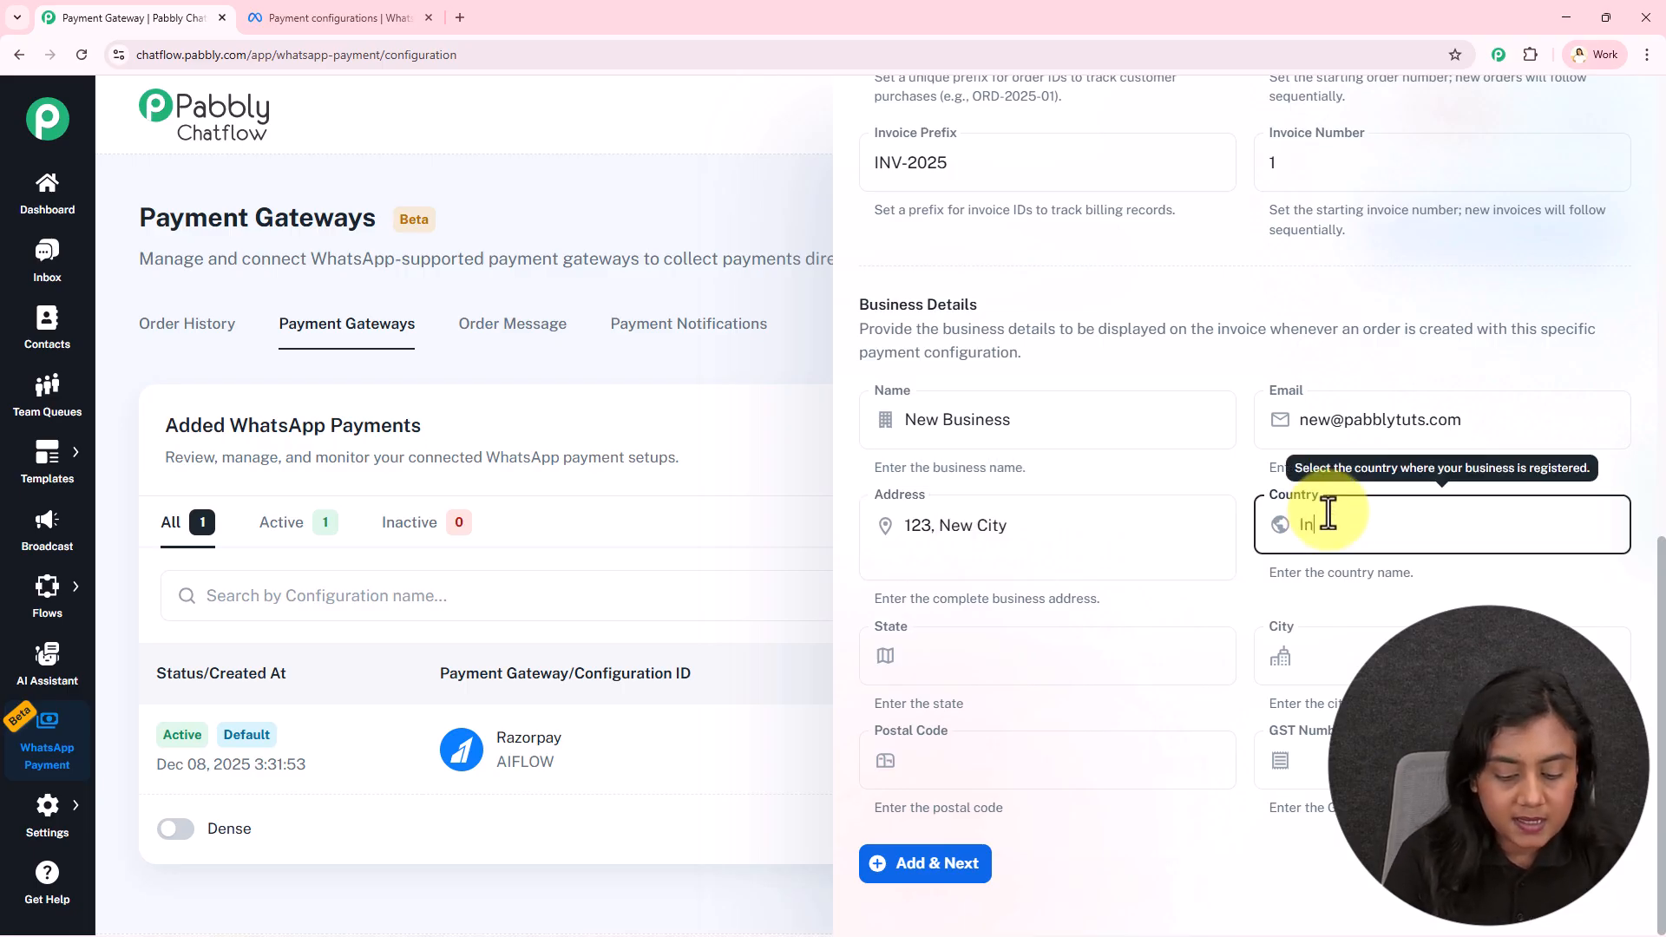
pyautogui.click(1055, 659)
pyautogui.write('Madhya Pradesh')
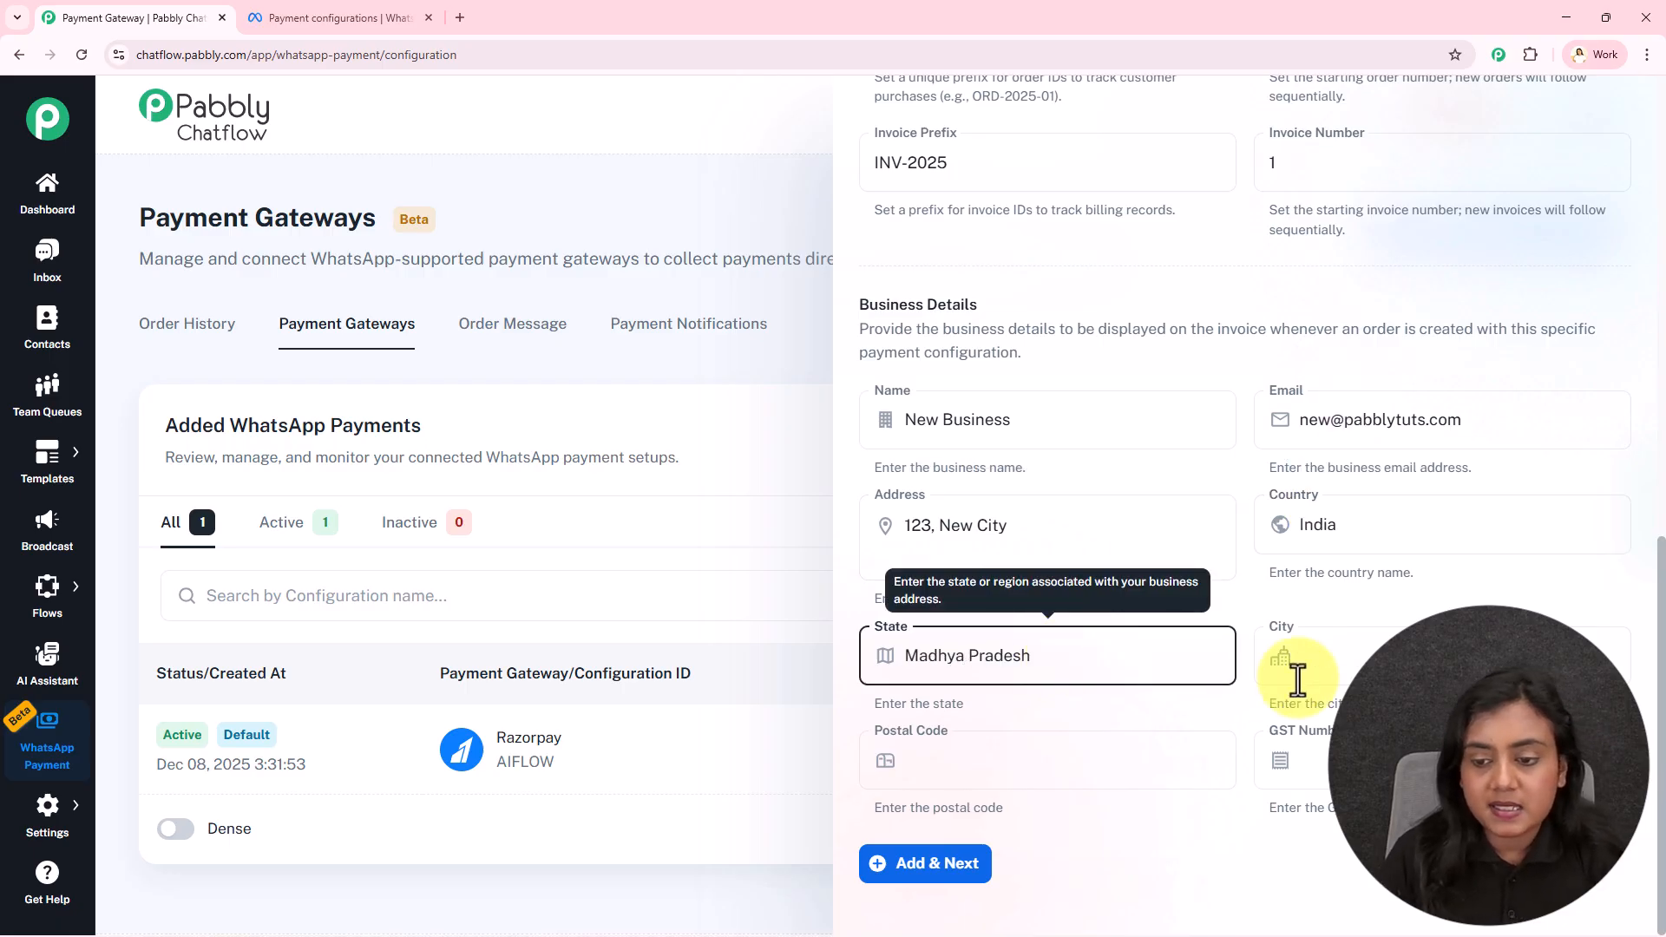
# Add the business city and postal code, leaving the GST number empty
pyautogui.click(1378, 659)
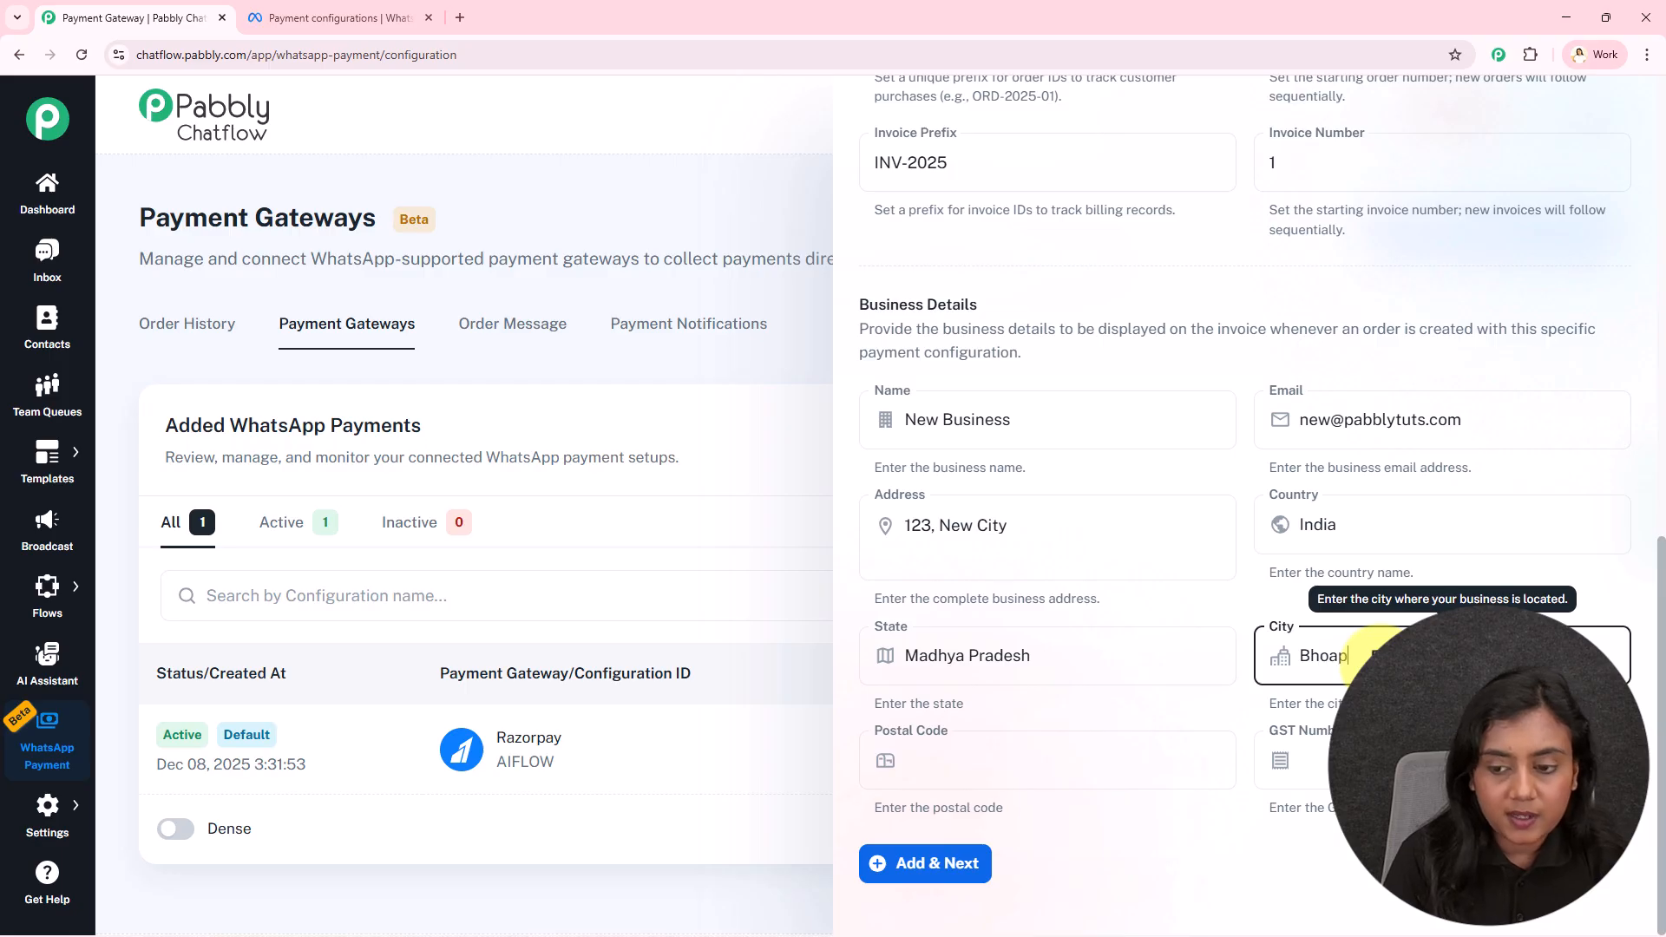
pyautogui.write('pal')
pyautogui.click(992, 768)
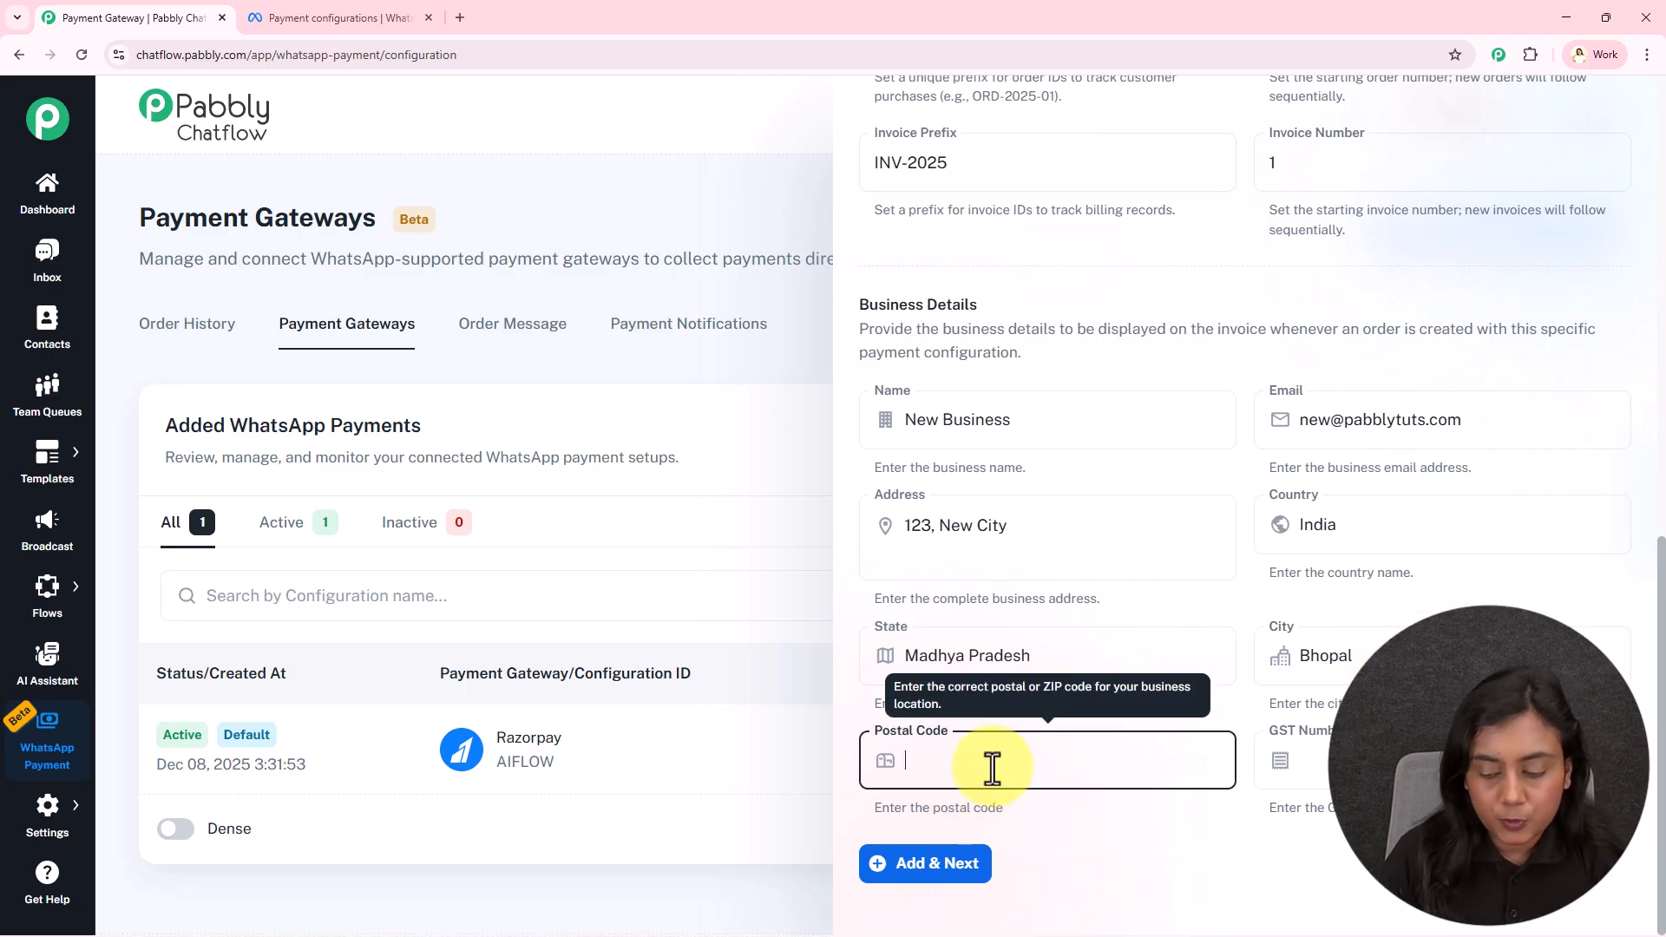
pyautogui.write('462022')
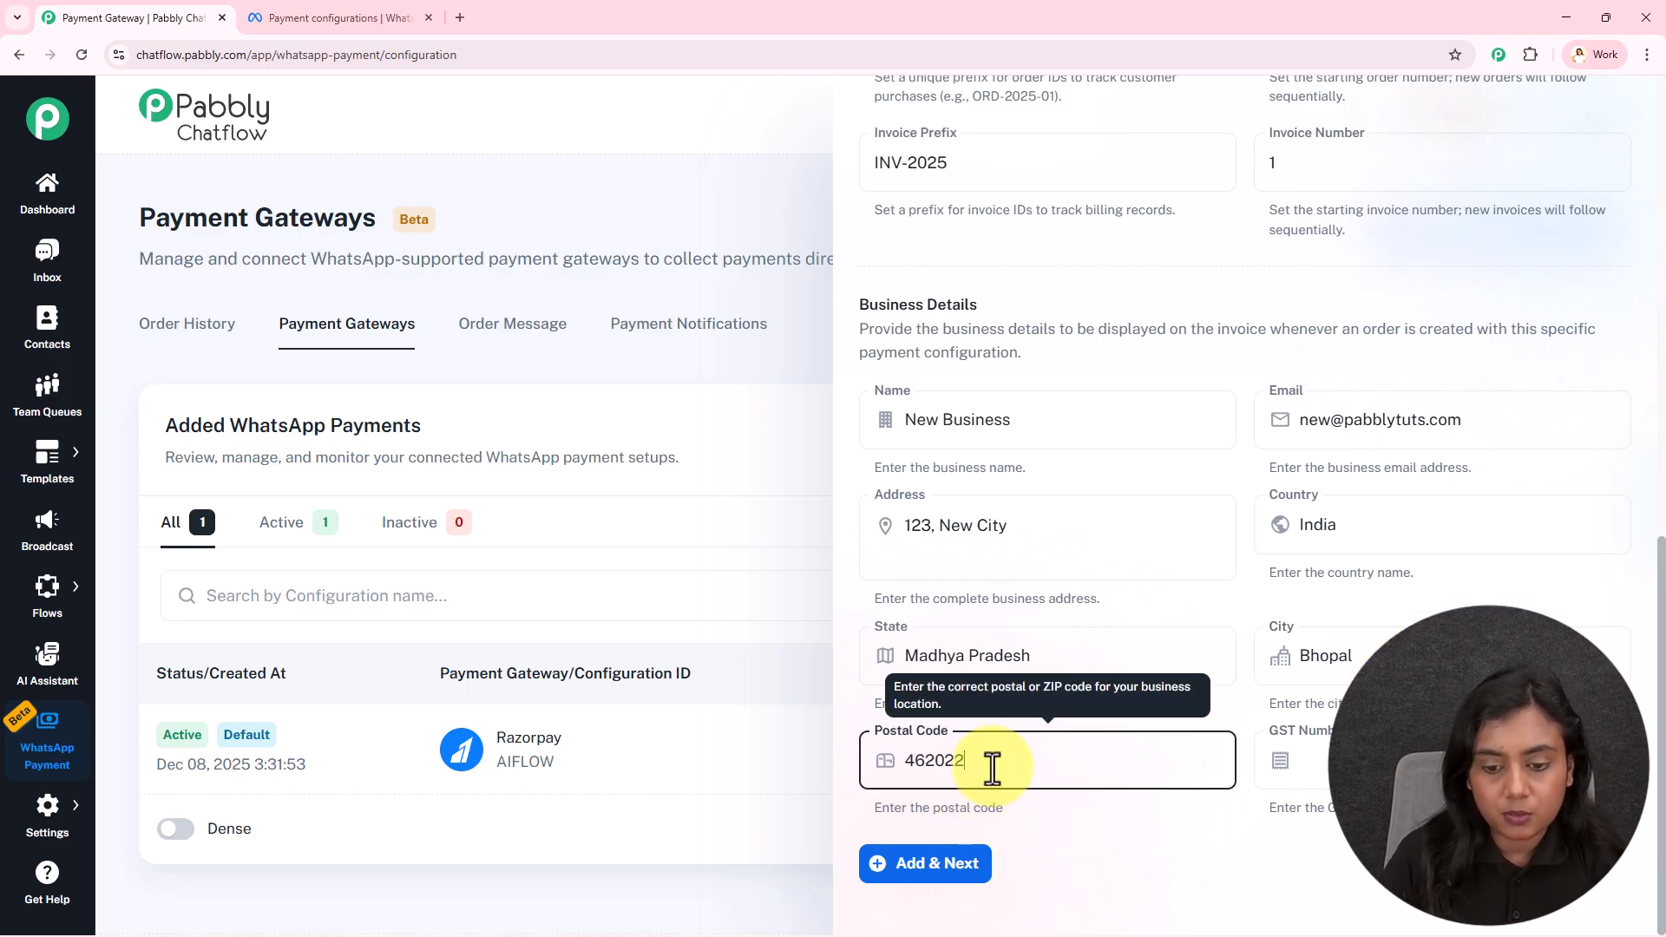
pyautogui.click(1111, 854)
pyautogui.click(1314, 733)
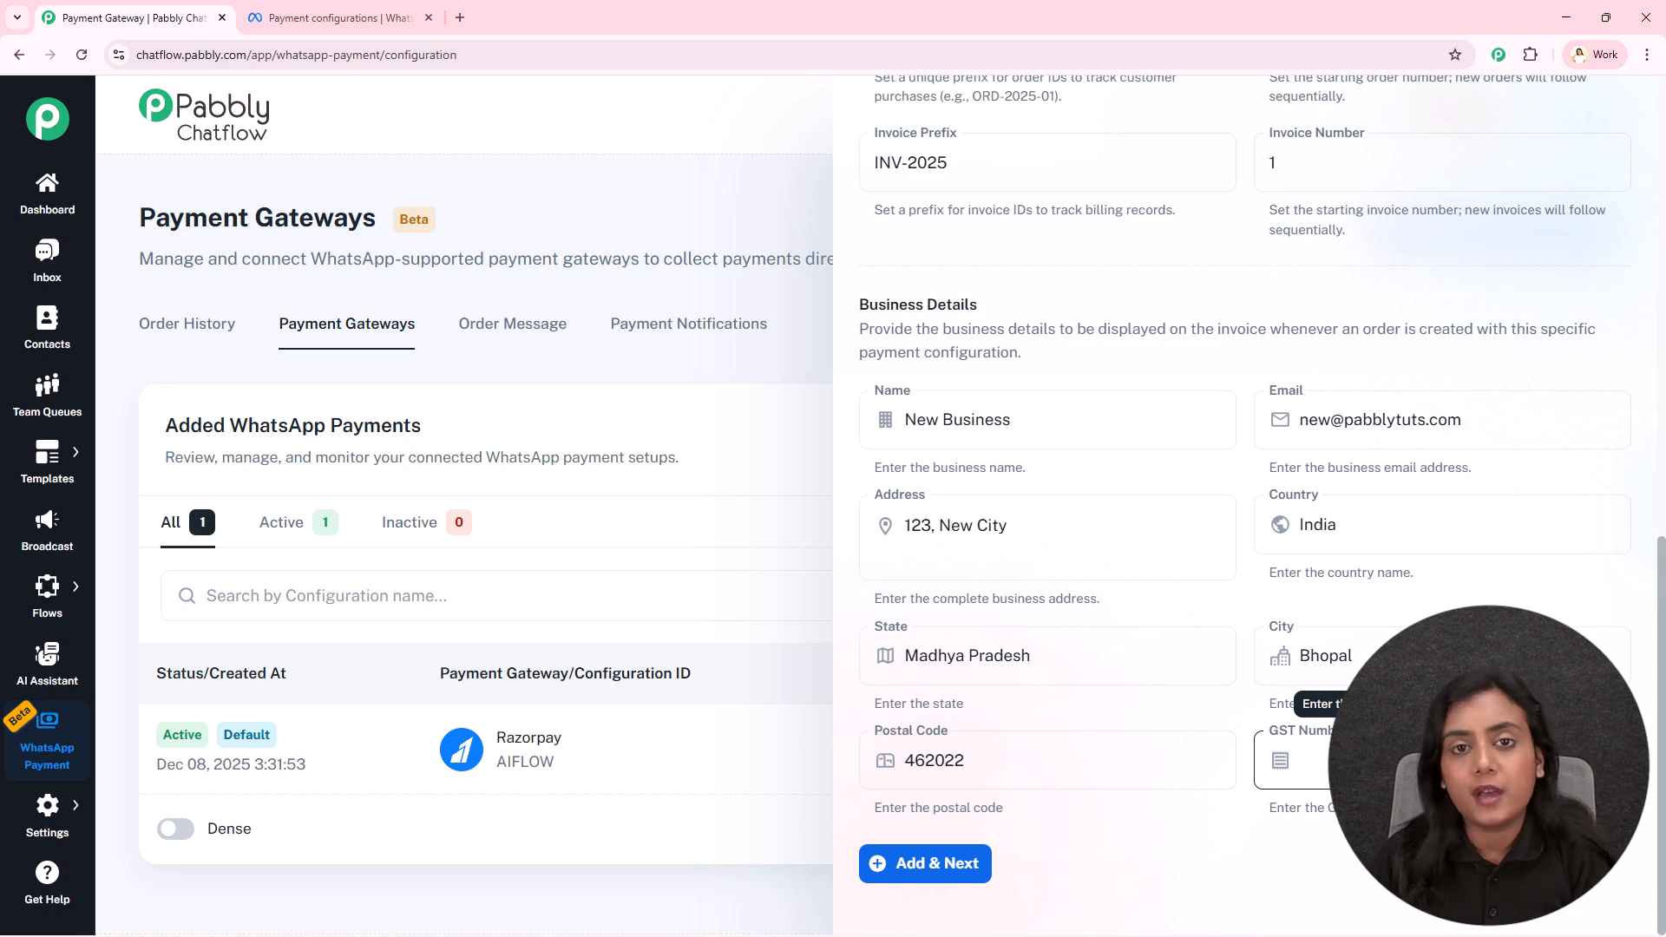
pyautogui.click(965, 864)
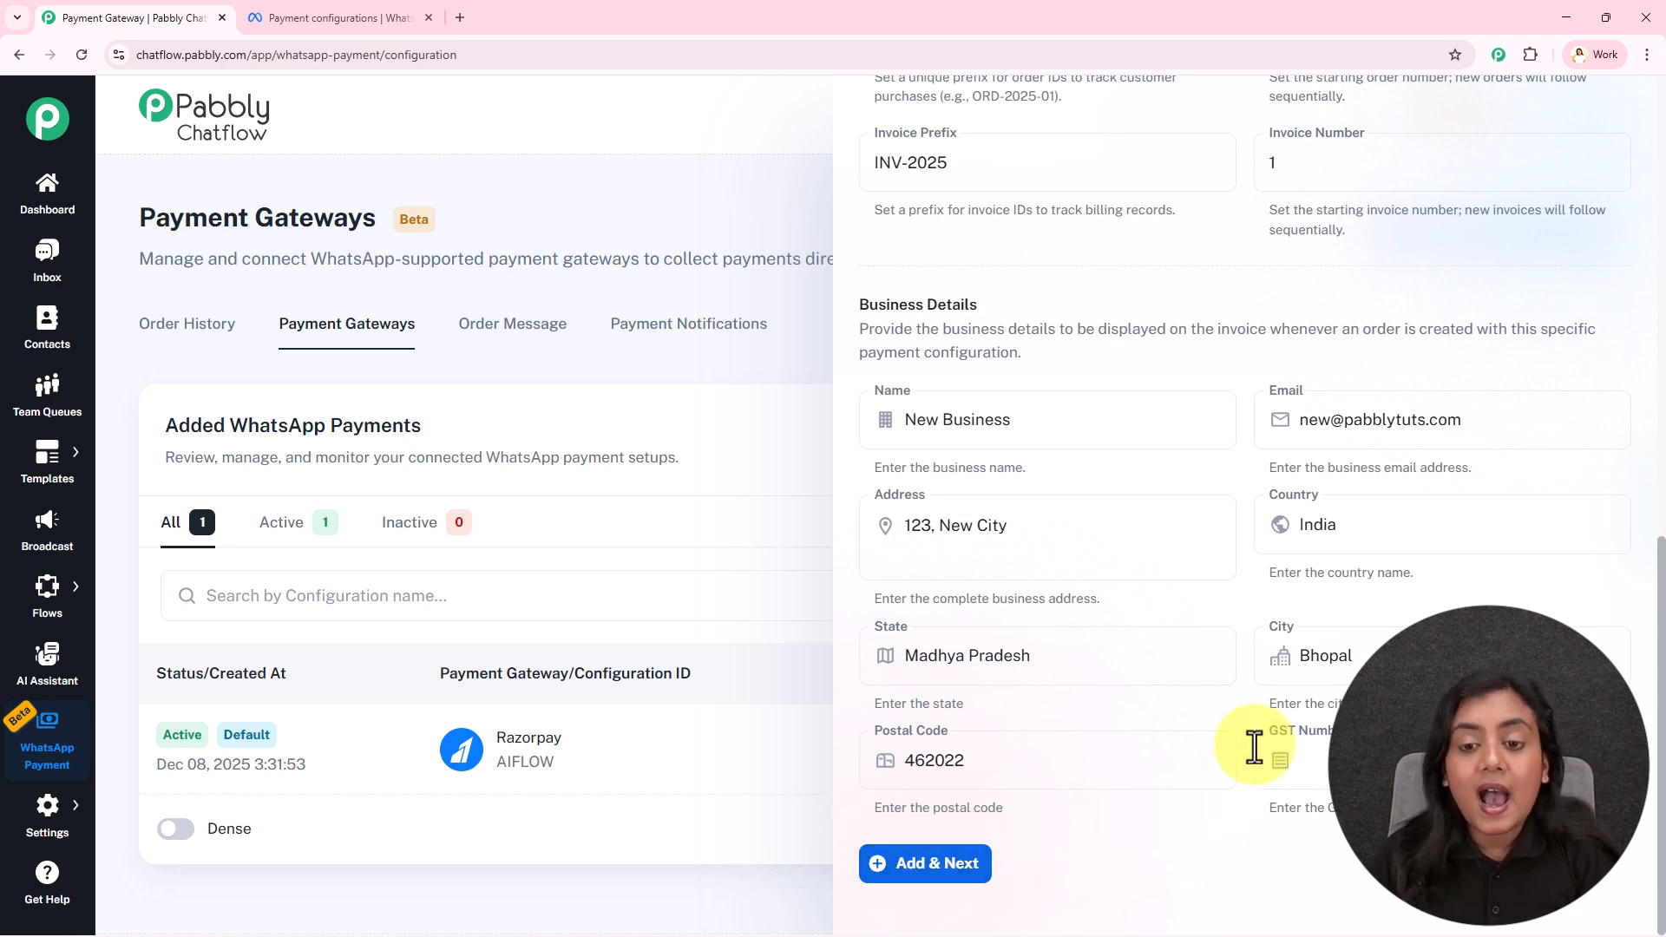
# Try Add & Next, hit the 'Payment Configuration ID already exists' error, and close the form
pyautogui.scroll(10, 1252, 740)
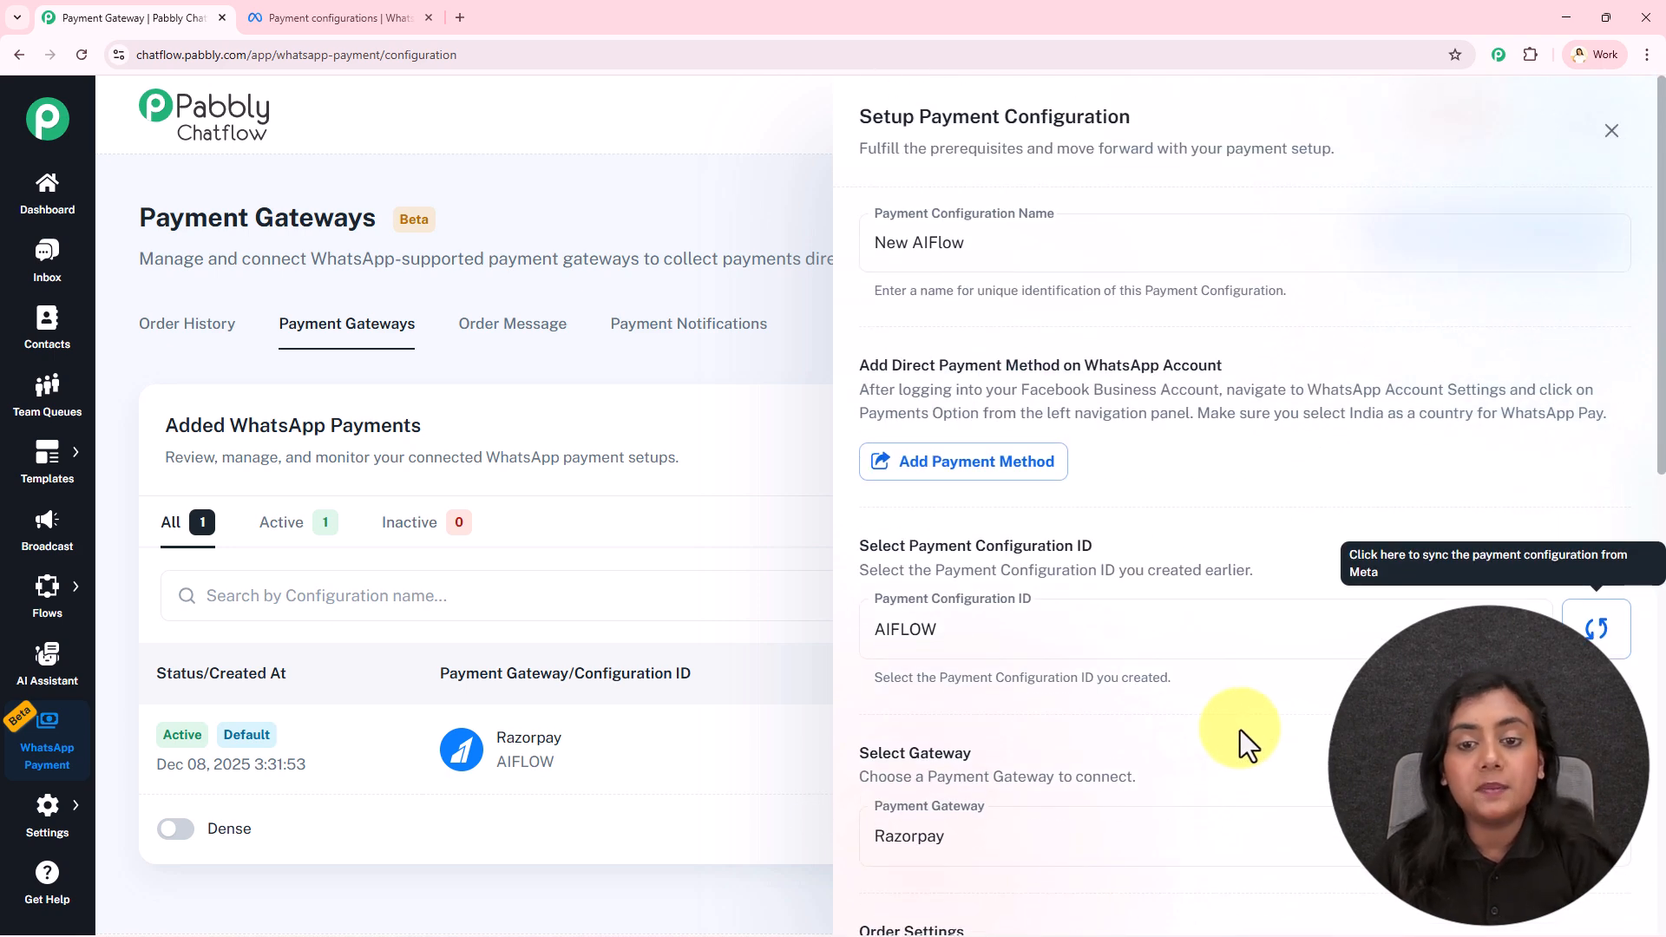
pyautogui.scroll(-5, 1241, 730)
pyautogui.scroll(-6, 1241, 731)
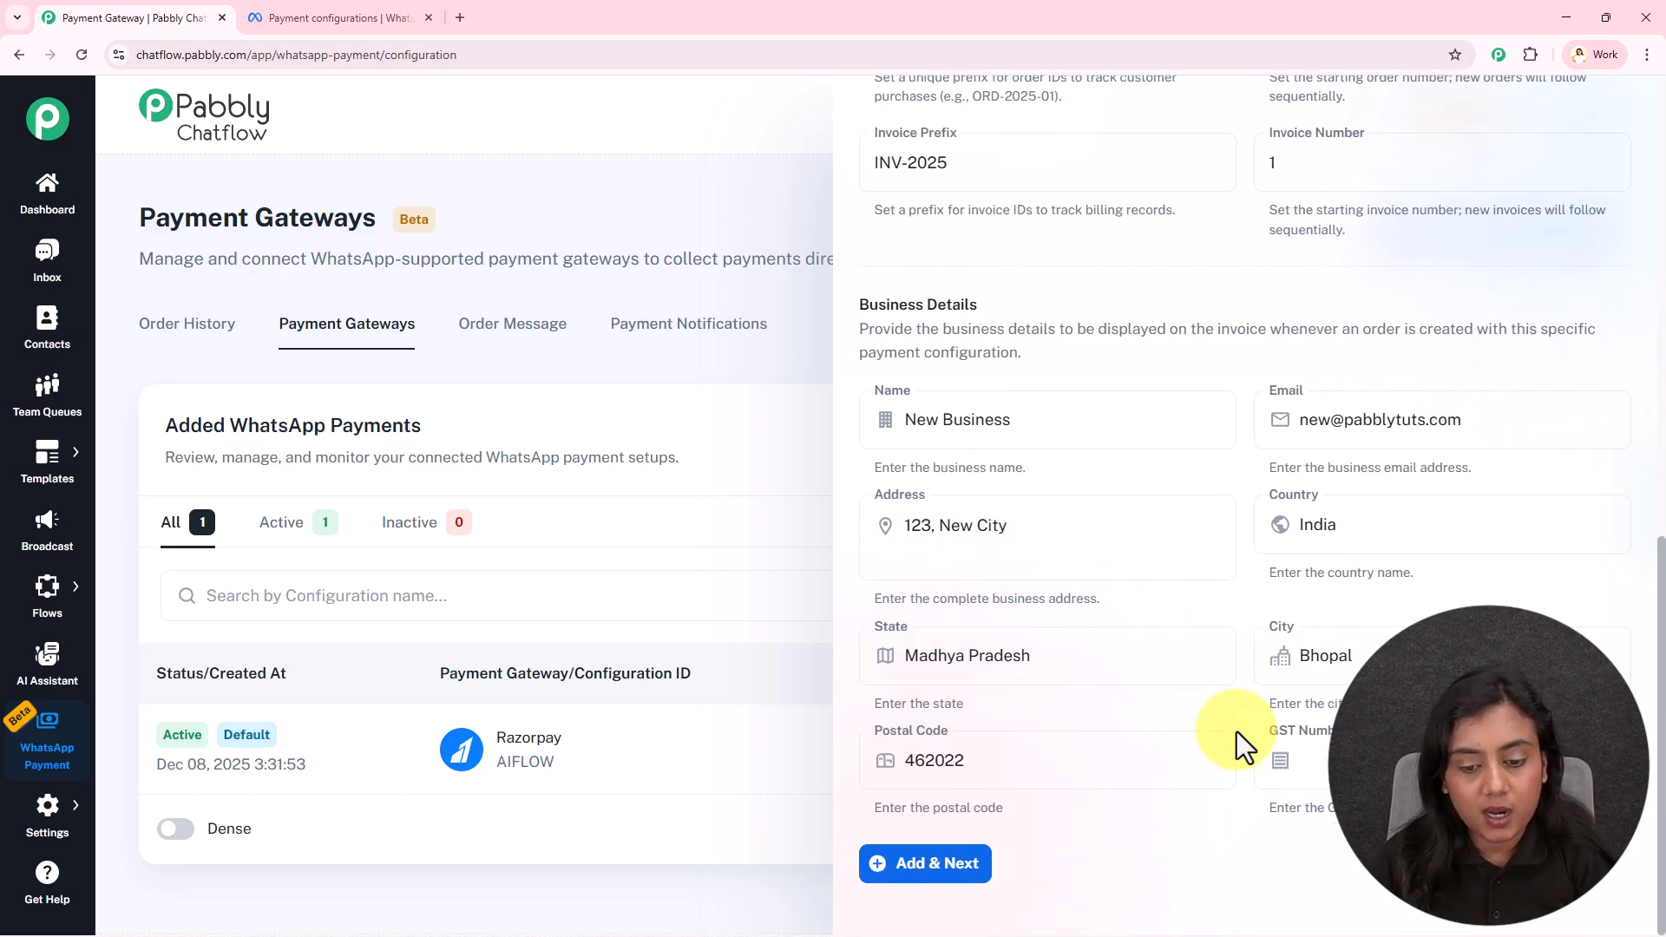
pyautogui.click(934, 868)
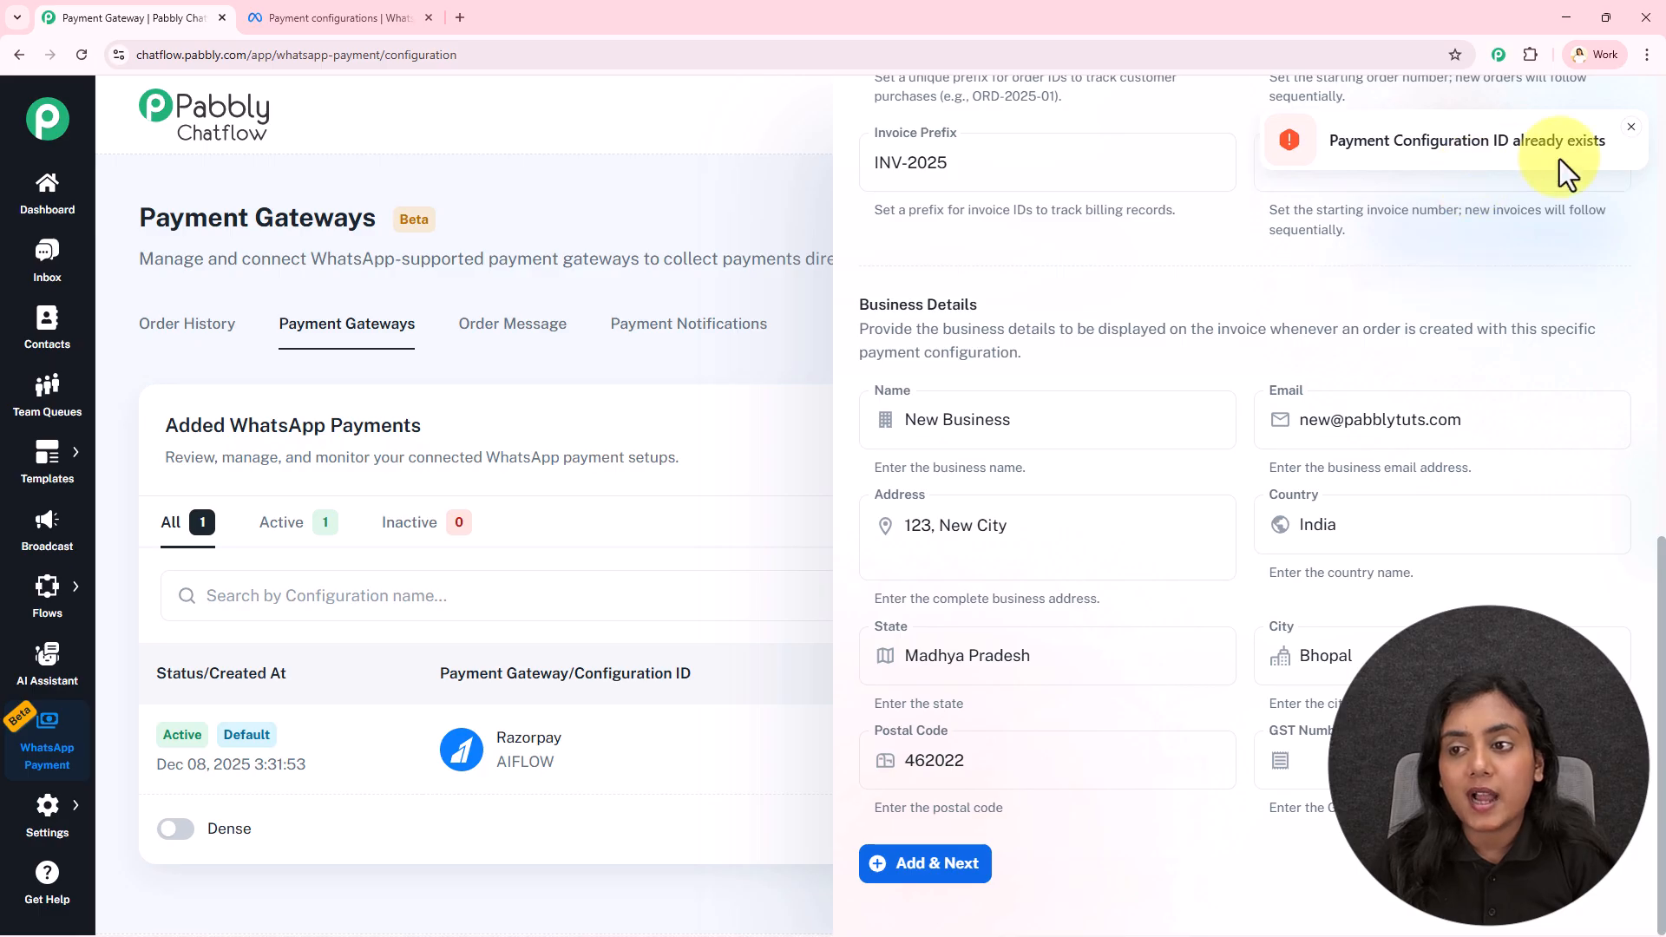
pyautogui.scroll(10, 1127, 504)
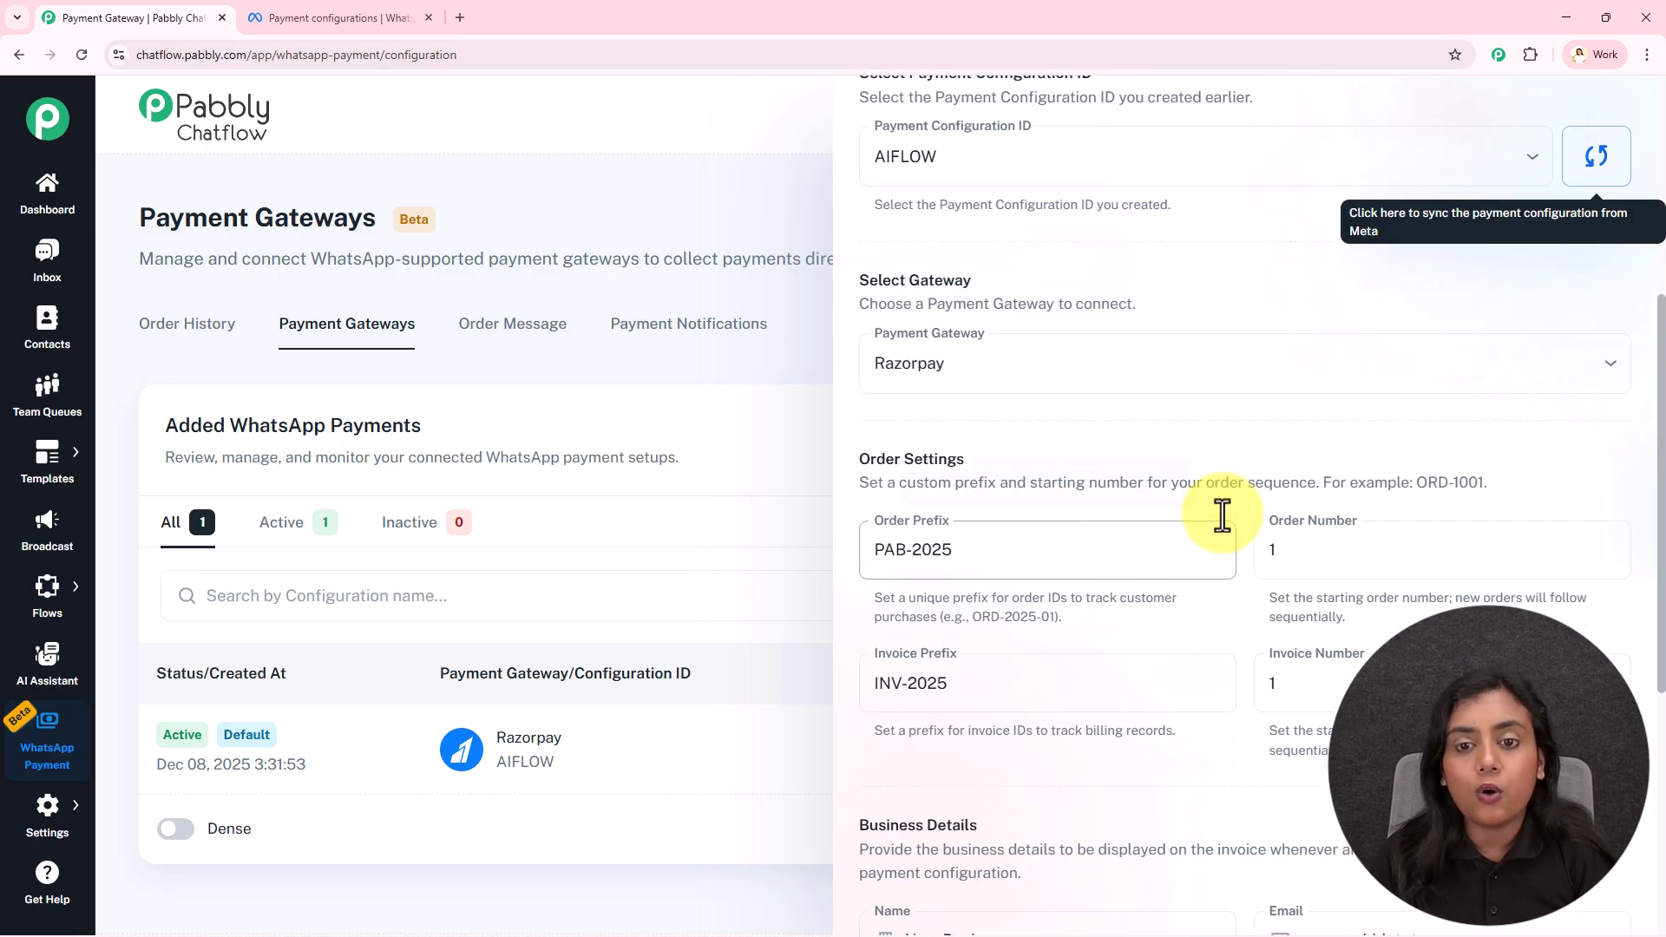
pyautogui.click(1610, 92)
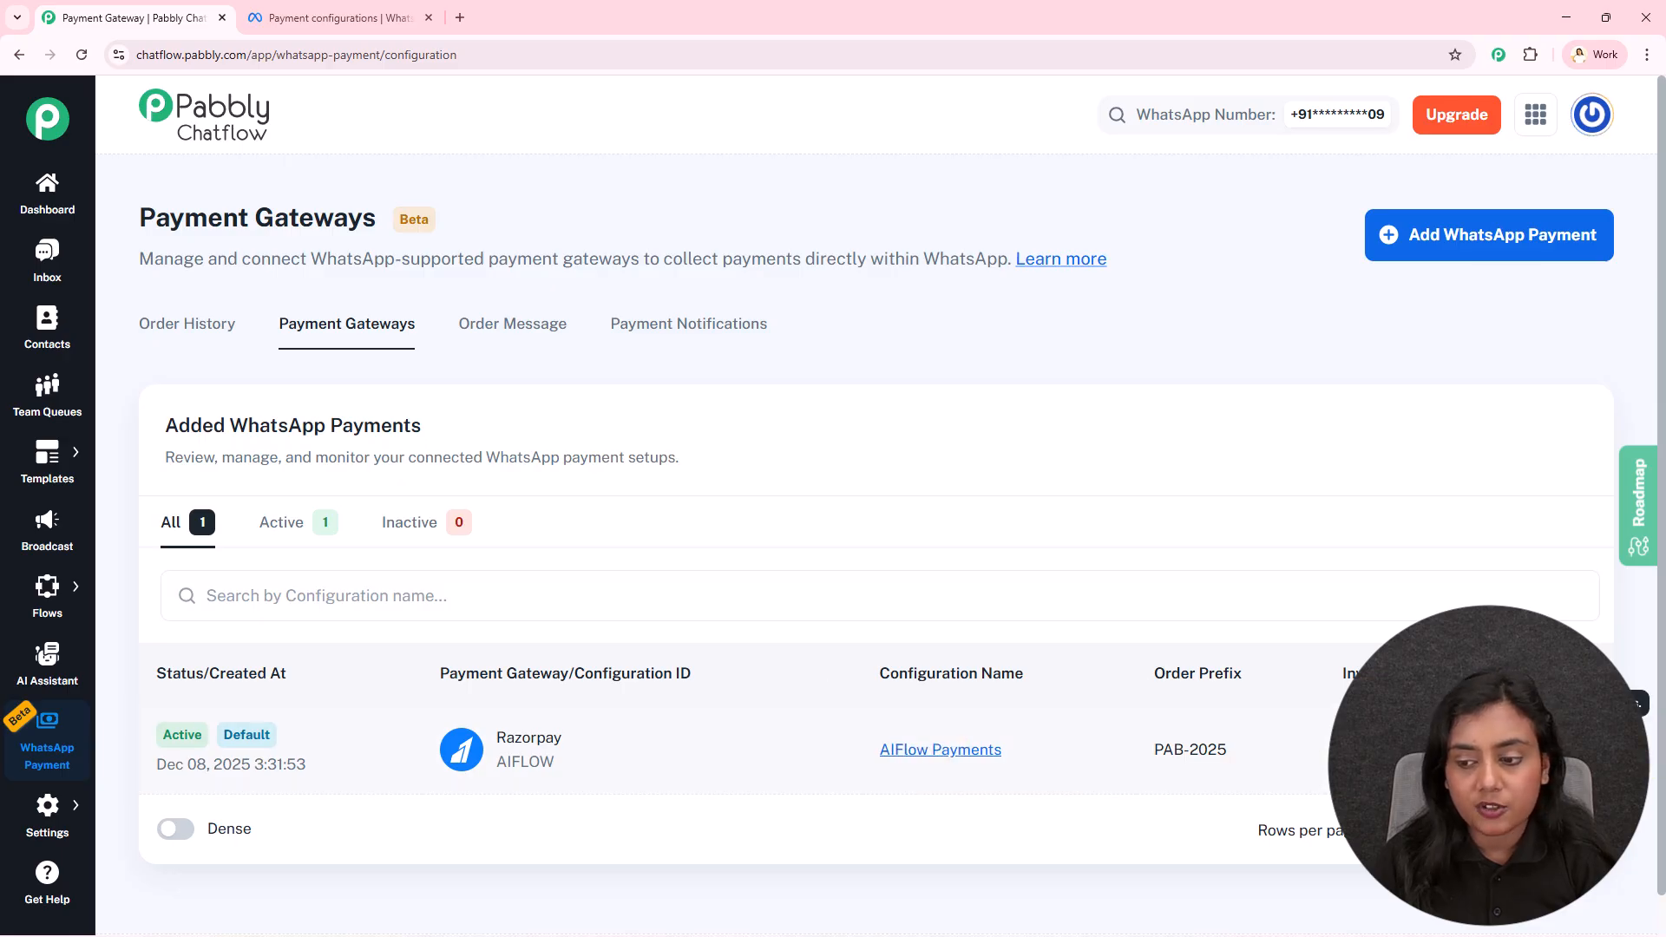
pyautogui.click(1477, 819)
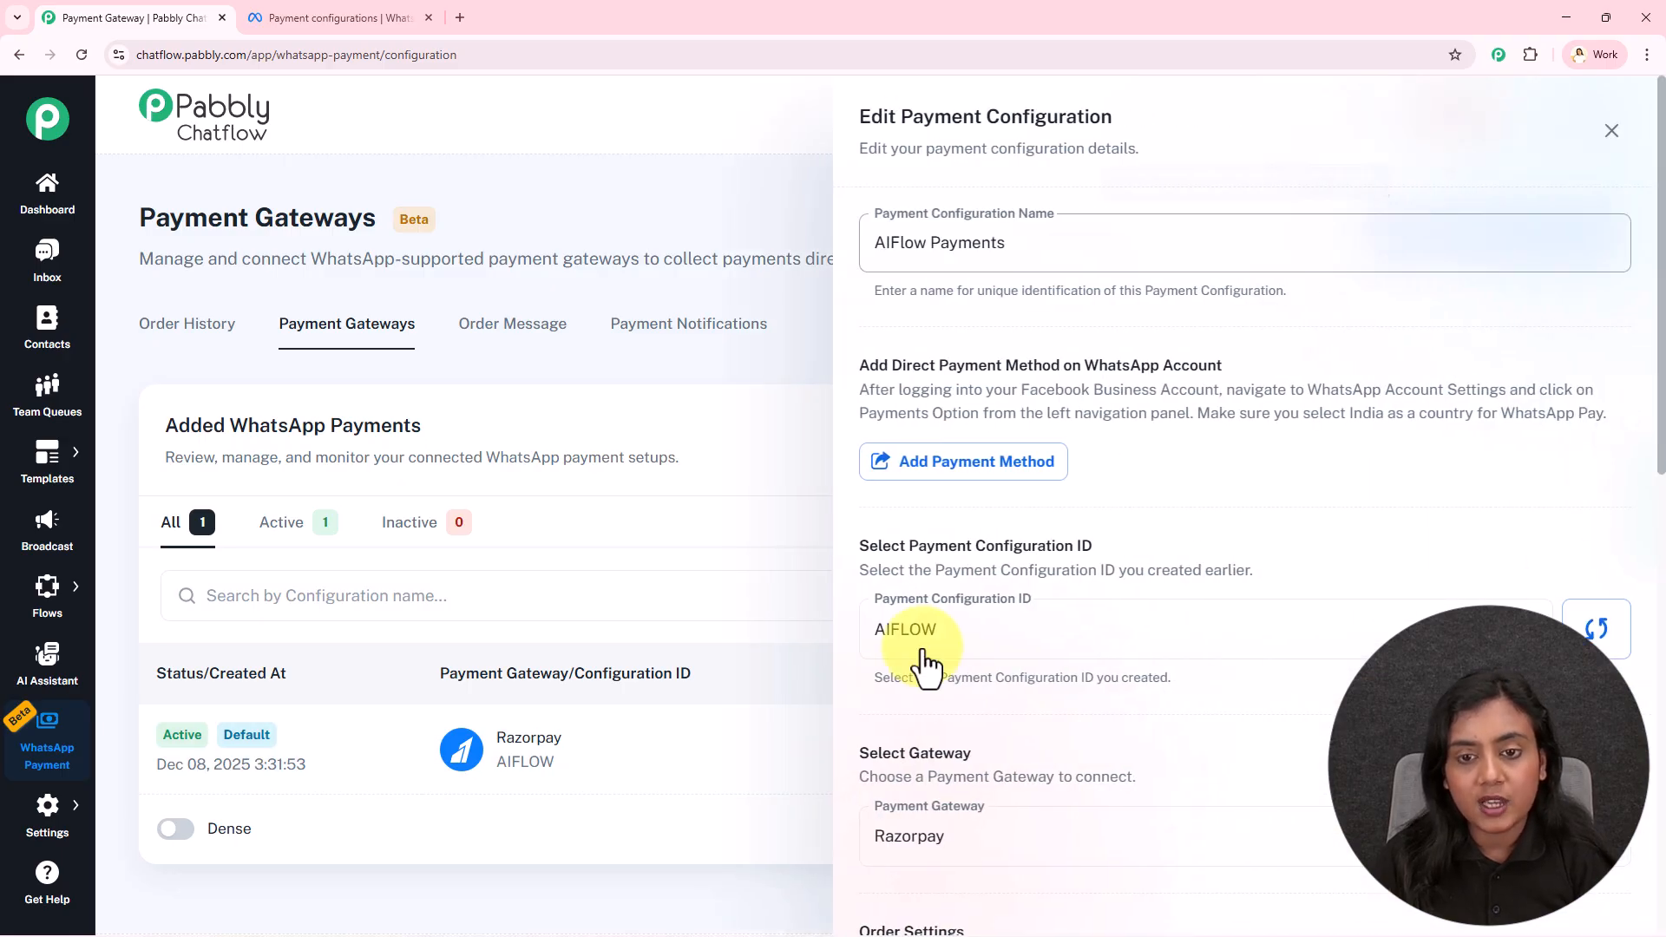
pyautogui.scroll(-1, 1302, 519)
pyautogui.scroll(-10, 1301, 518)
pyautogui.moveTo(1301, 519)
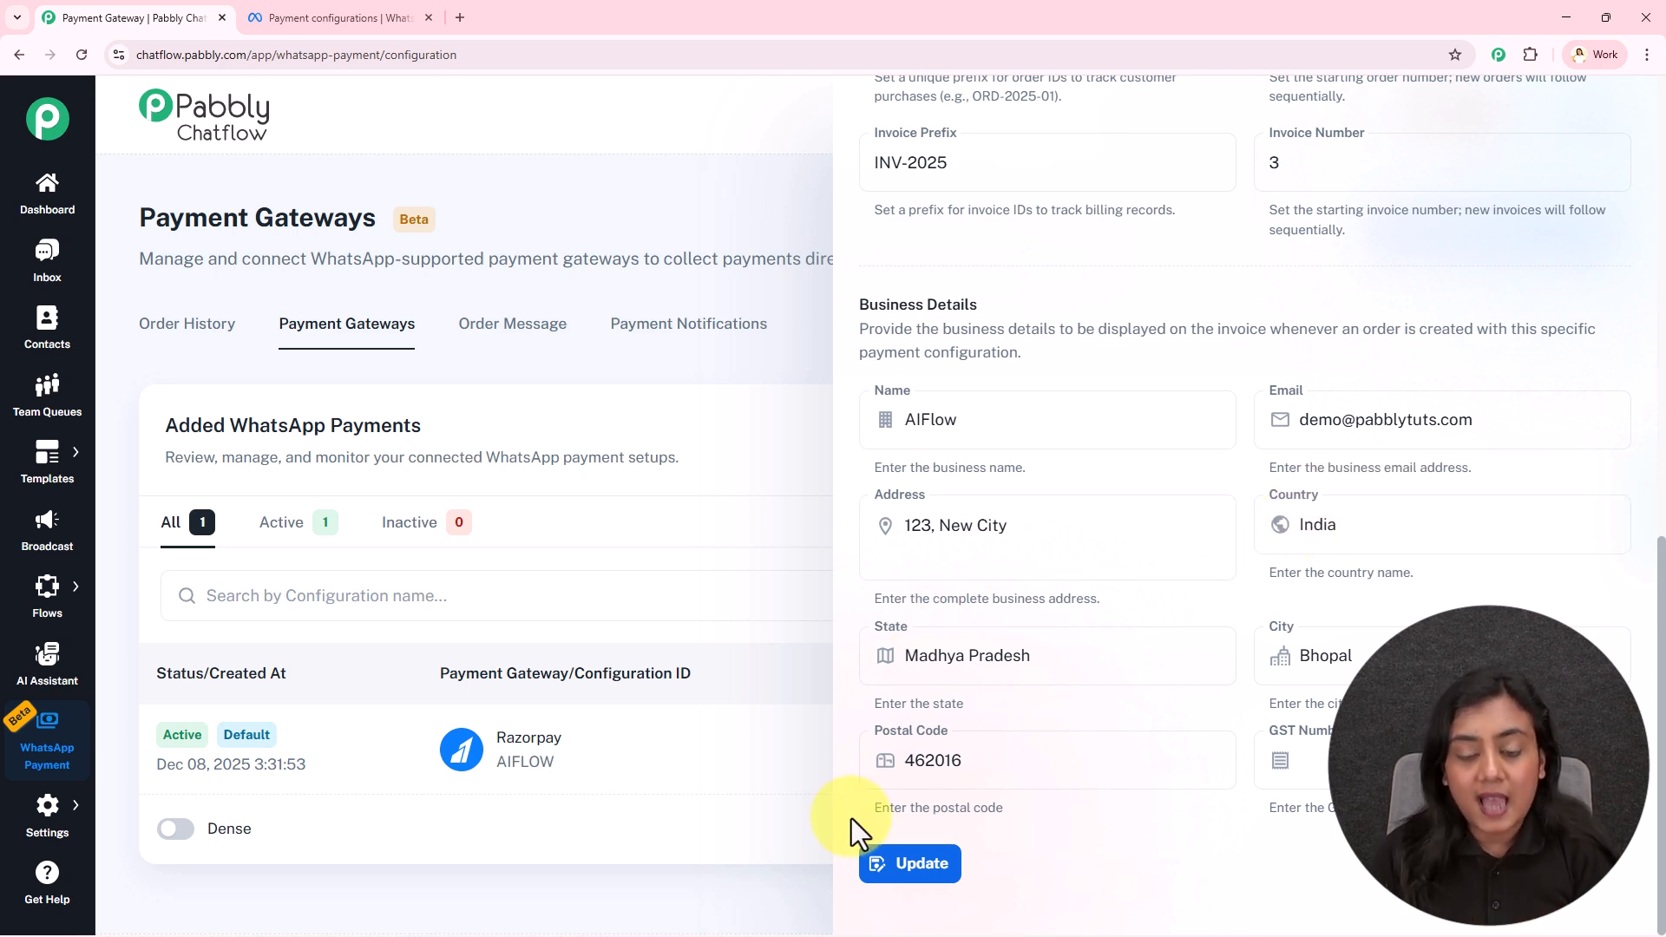
pyautogui.scroll(2, 1640, 169)
pyautogui.scroll(10, 1645, 165)
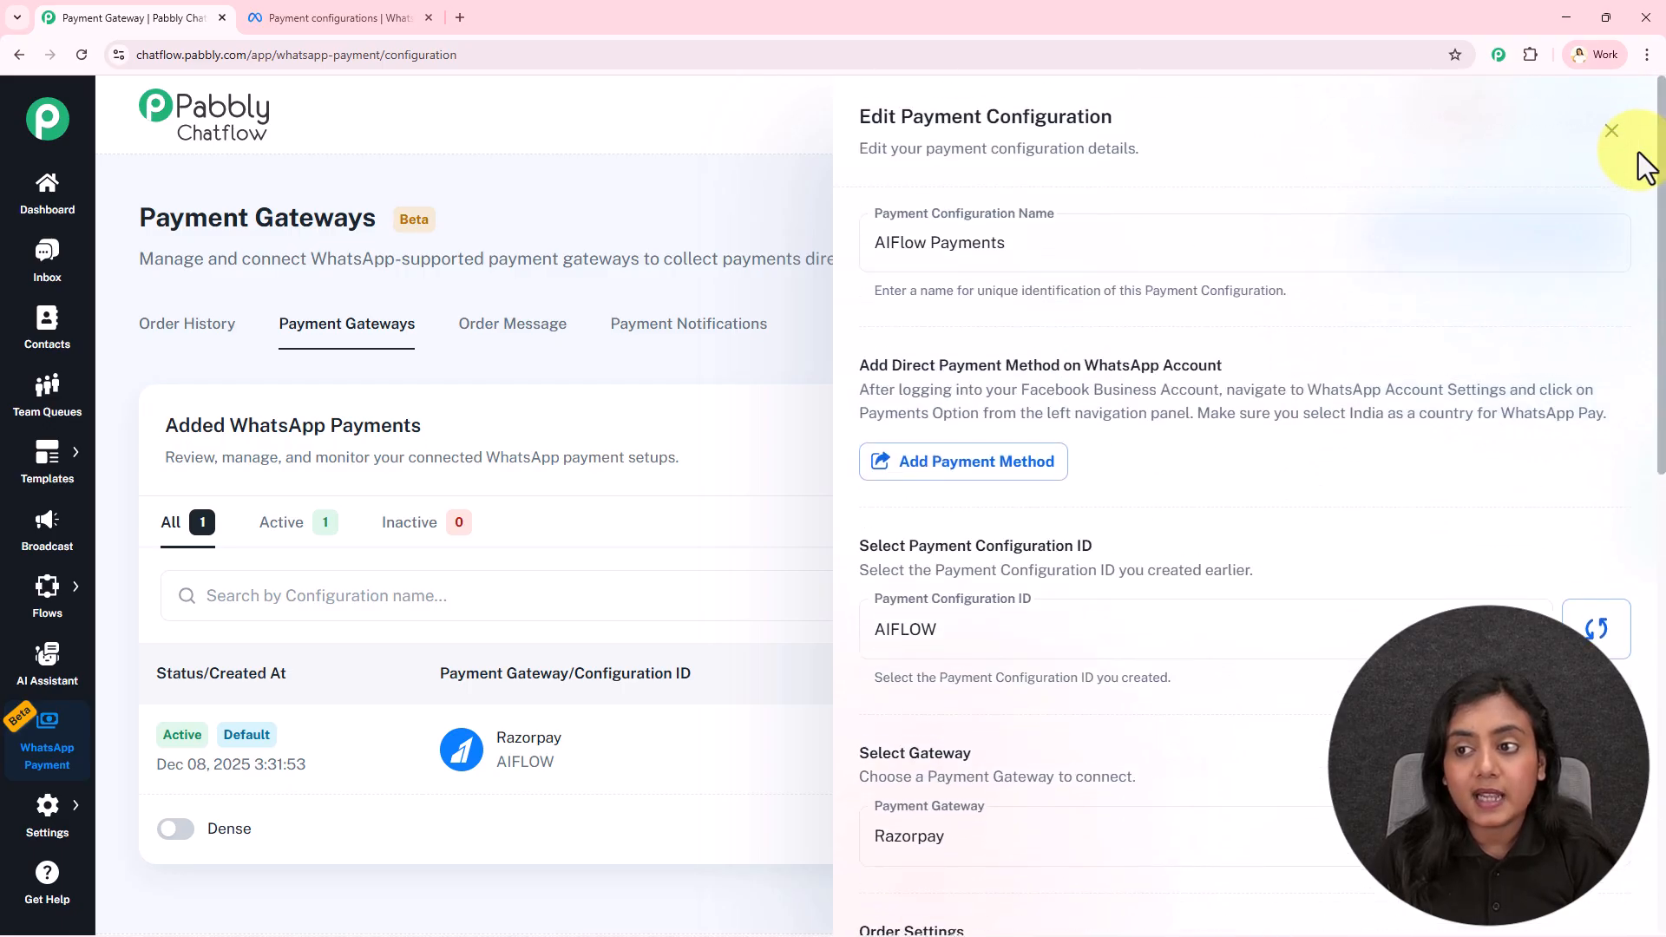
pyautogui.click(1608, 146)
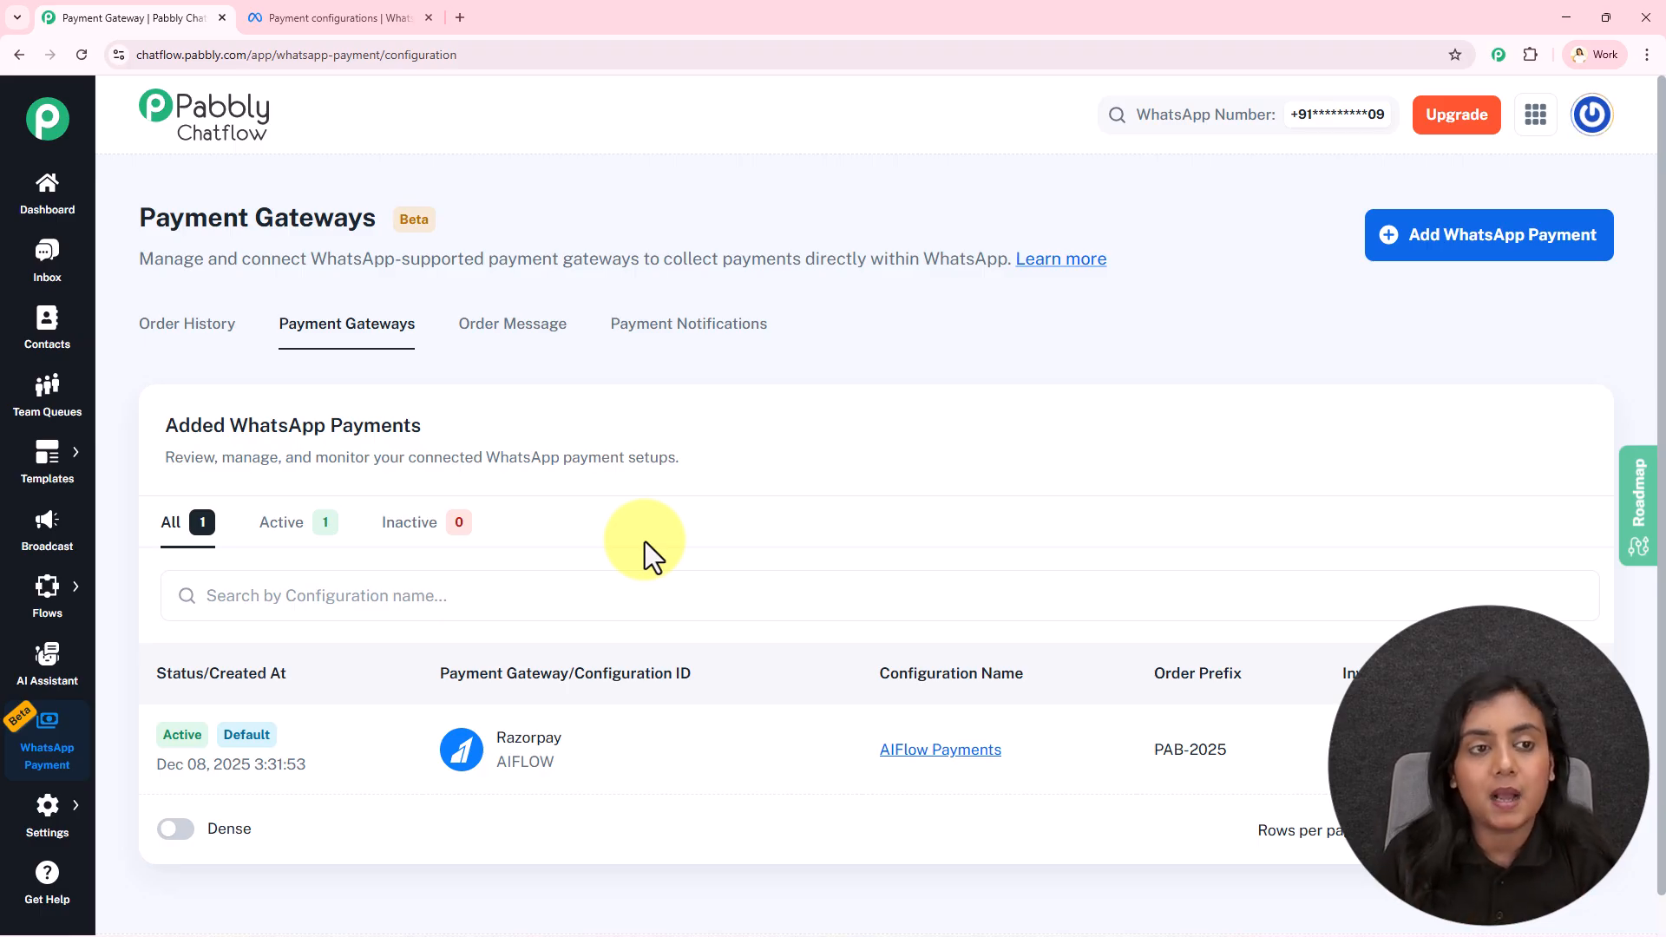
pyautogui.click(286, 3)
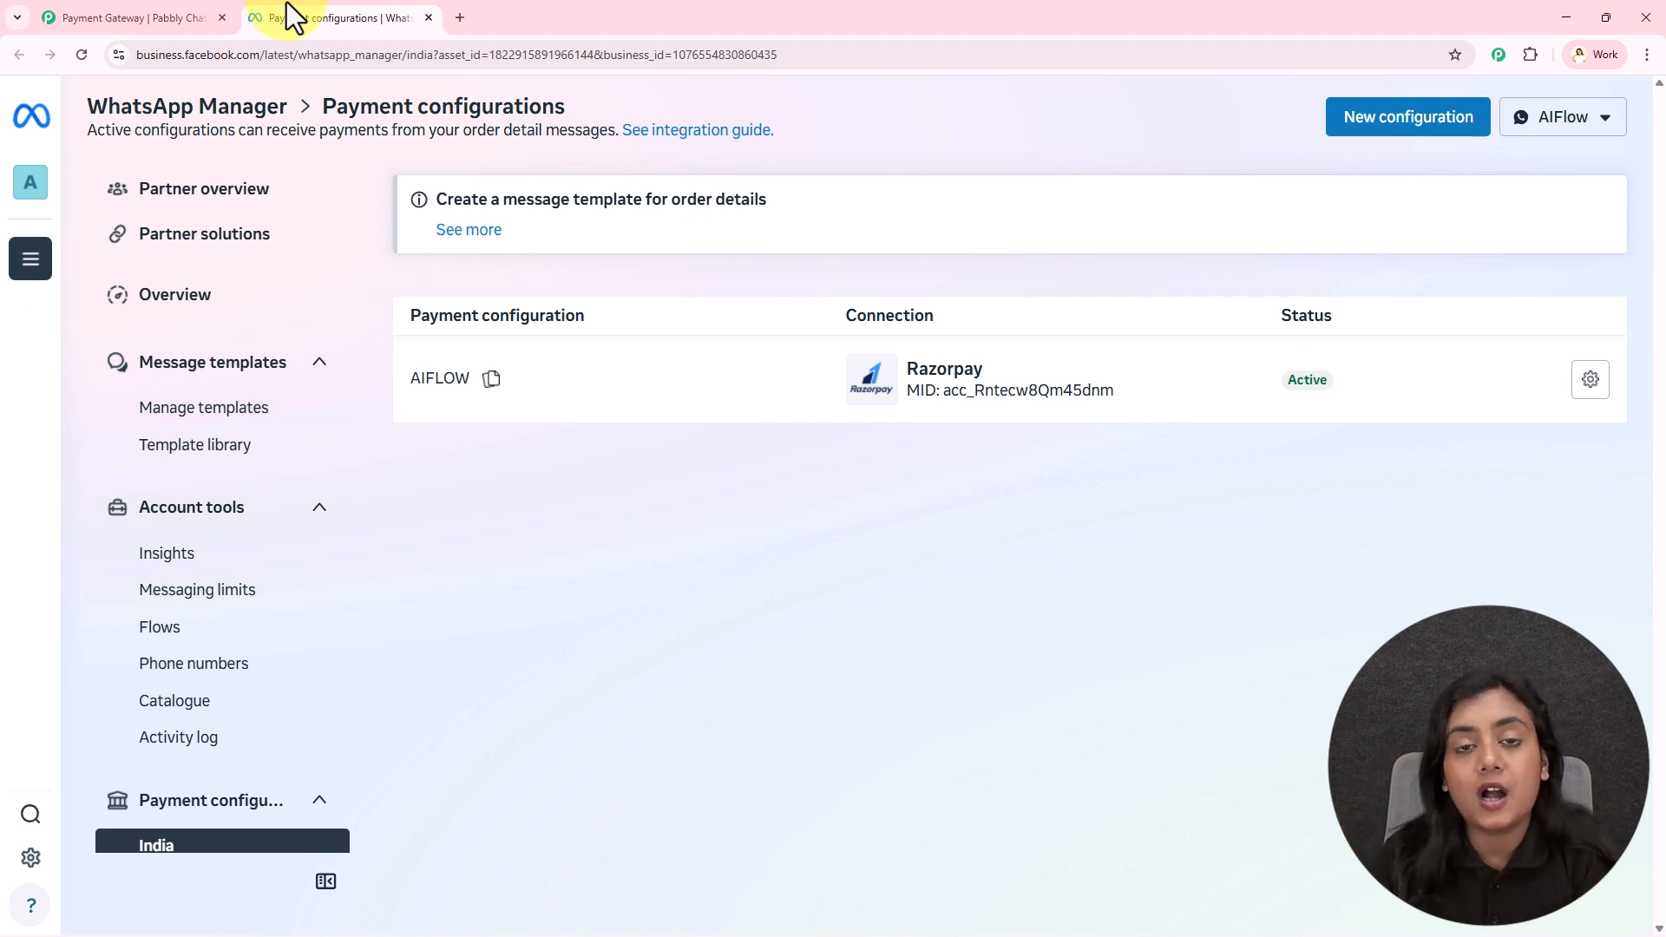
pyautogui.click(152, 3)
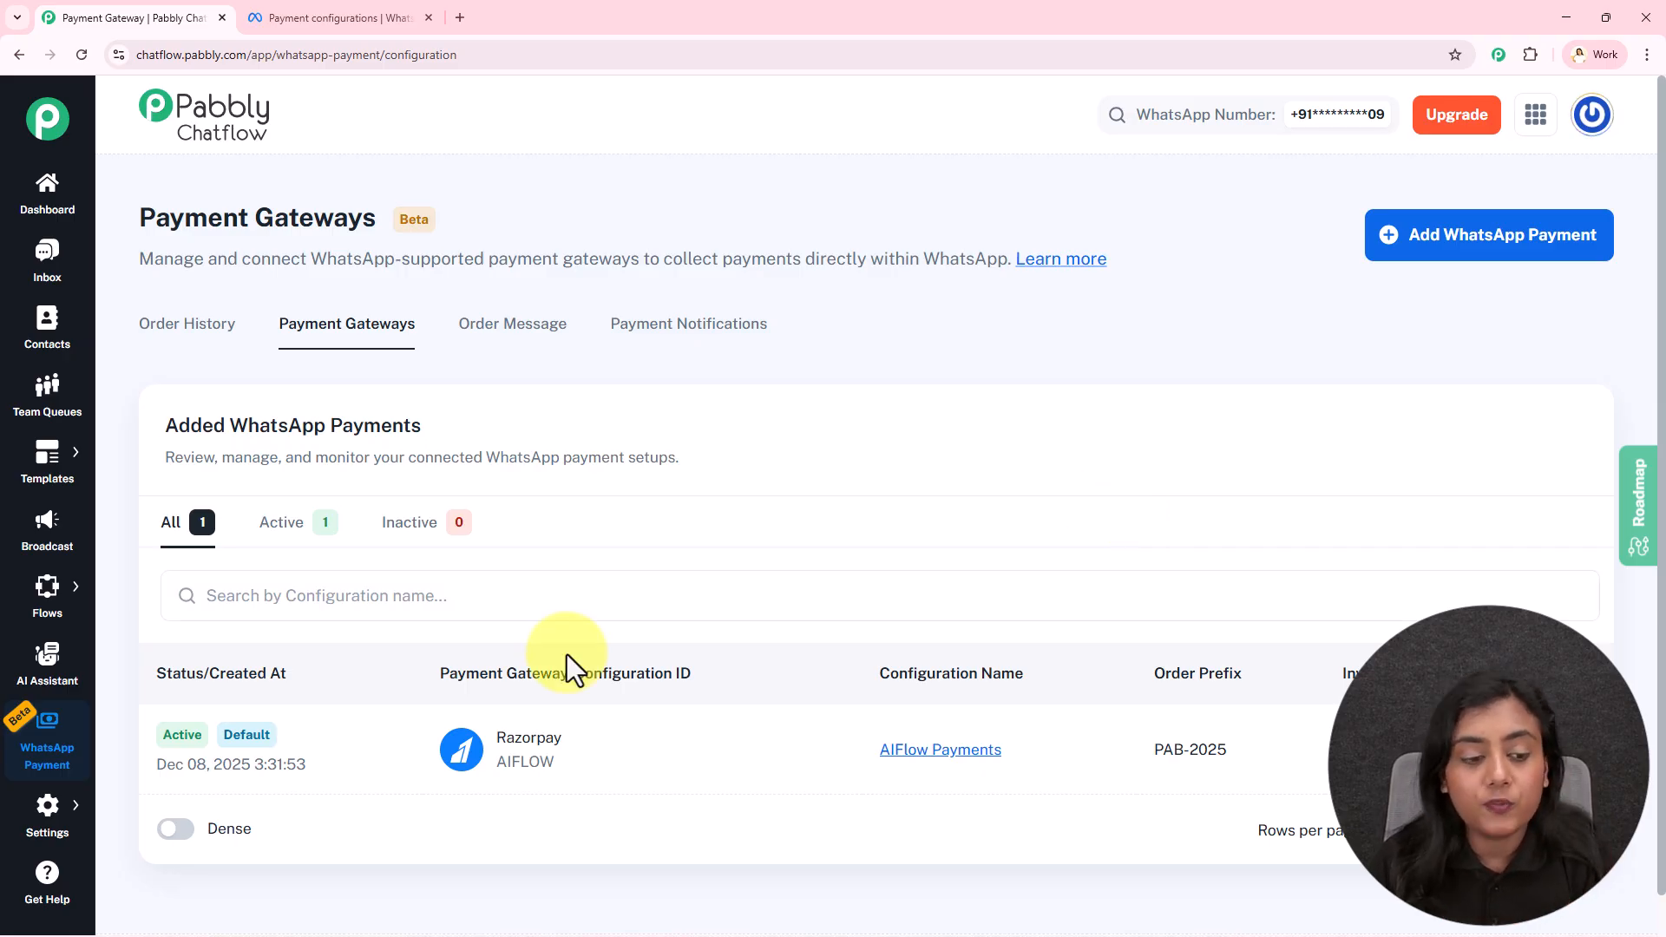
pyautogui.moveTo(248, 745)
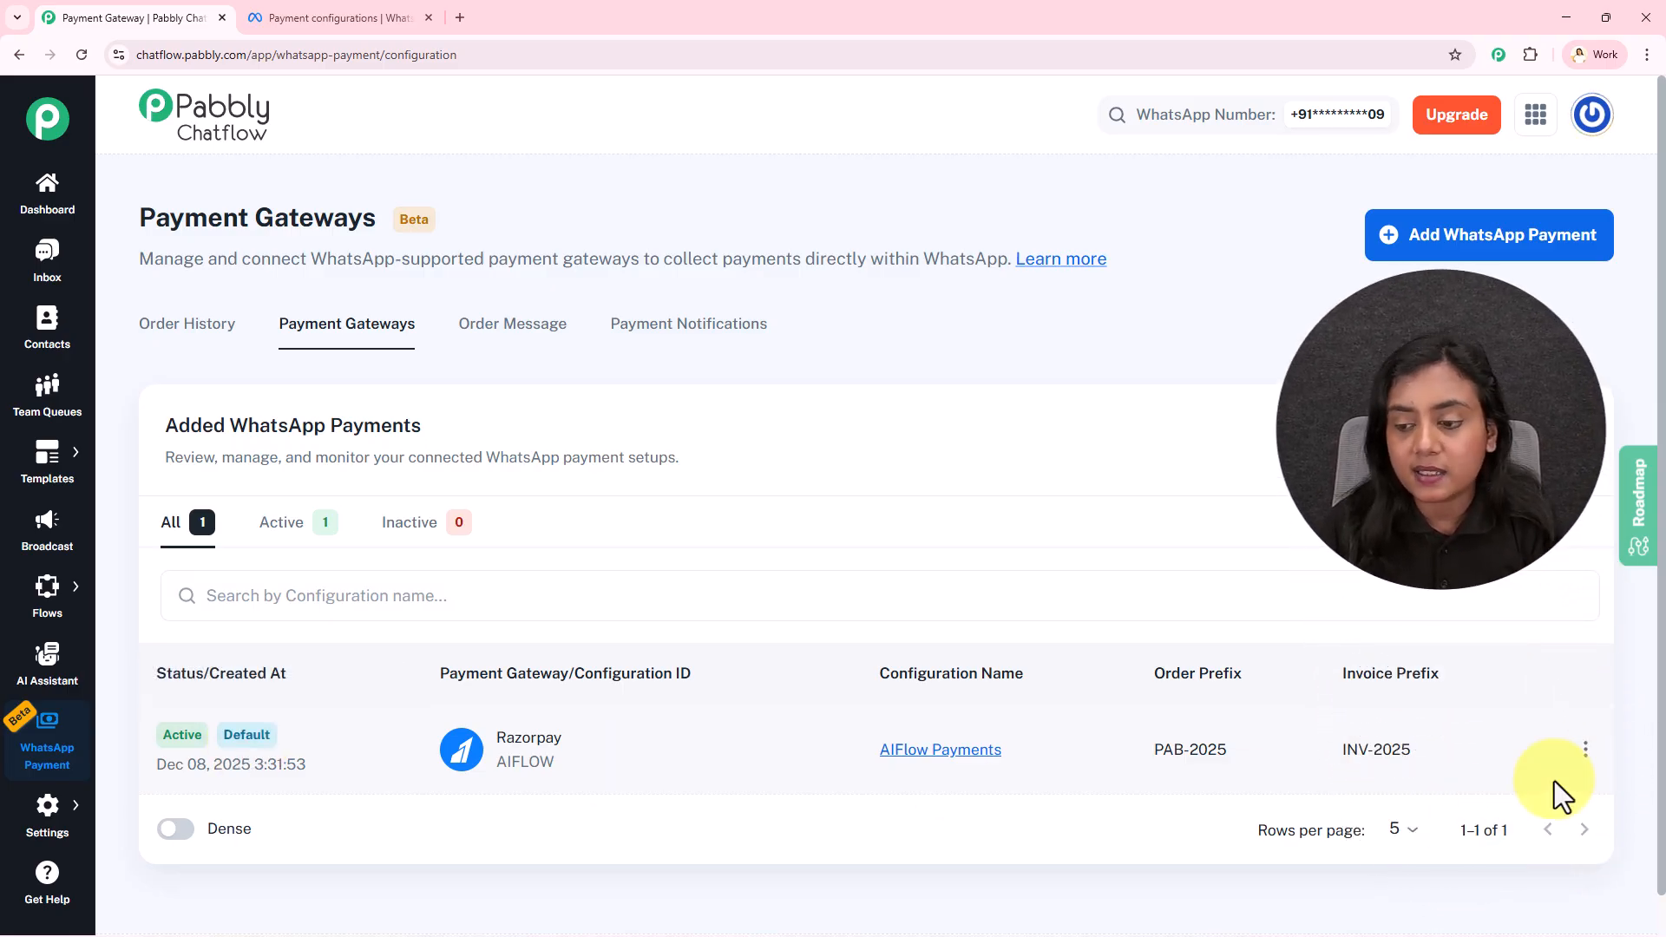
pyautogui.click(1585, 750)
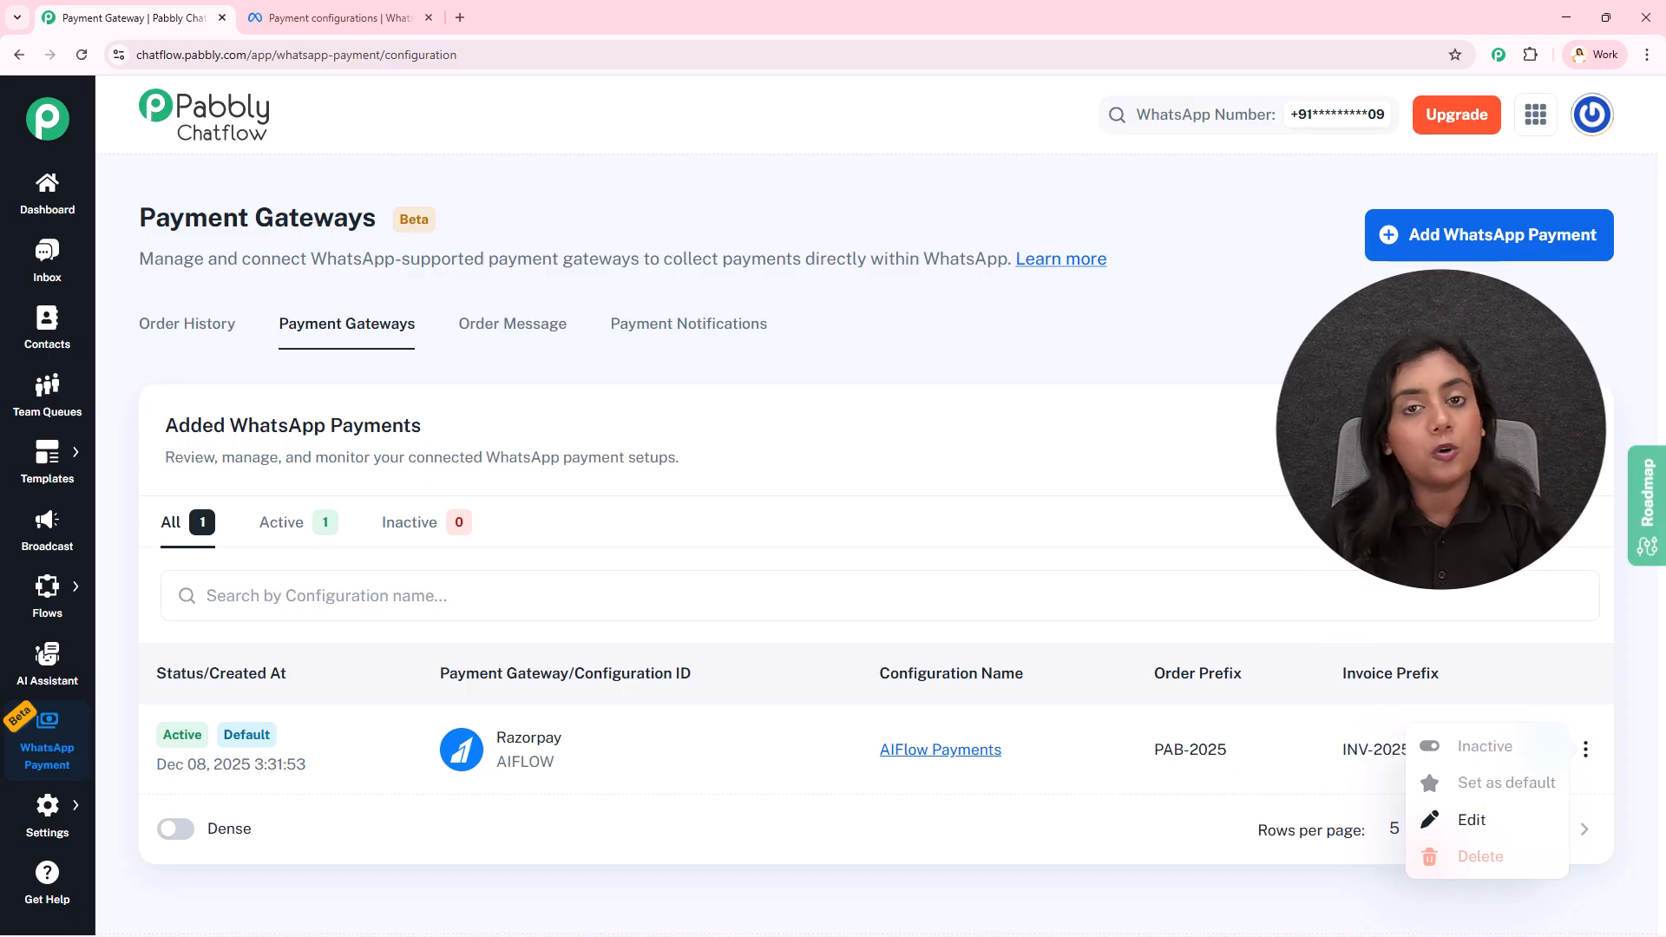
pyautogui.click(1371, 521)
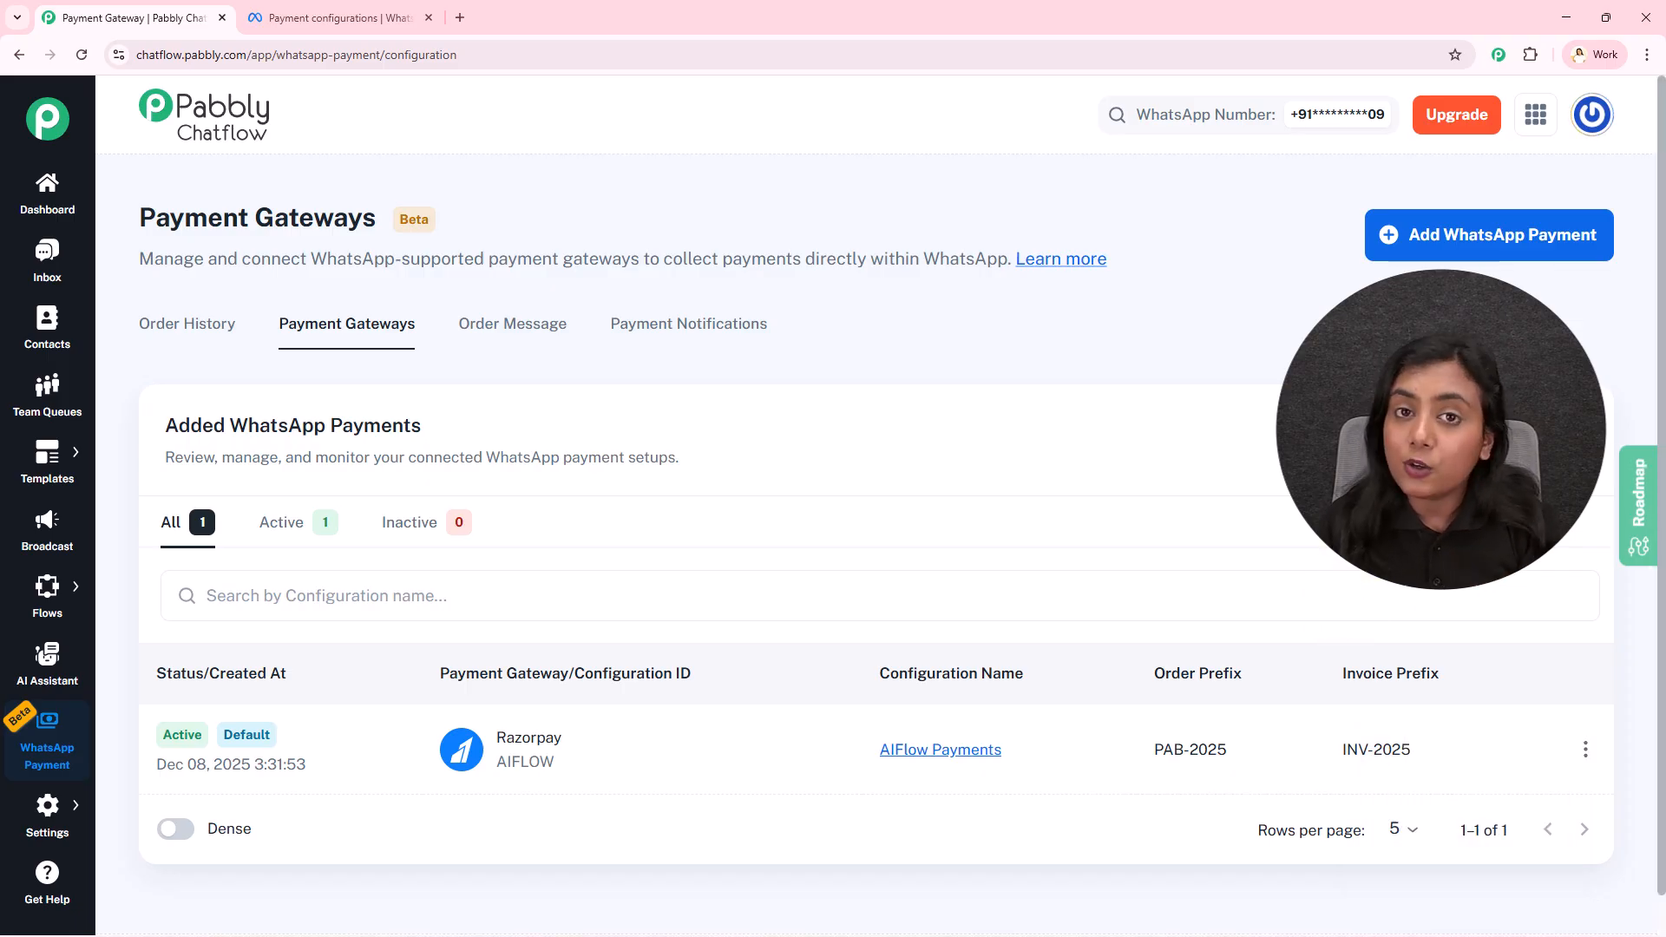